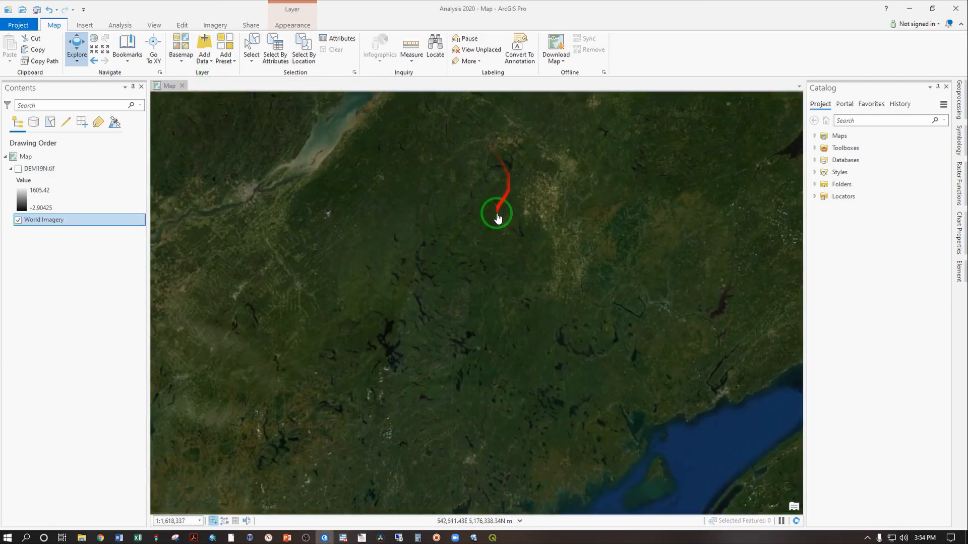
Zoom the map in on the strip of land between the two lakes.
{"action": "scroll", "coordinate": [411, 255], "scroll_direction": "up", "scroll_amount": 2}
{"action": "scroll", "coordinate": [413, 256], "scroll_direction": "up", "scroll_amount": 10}
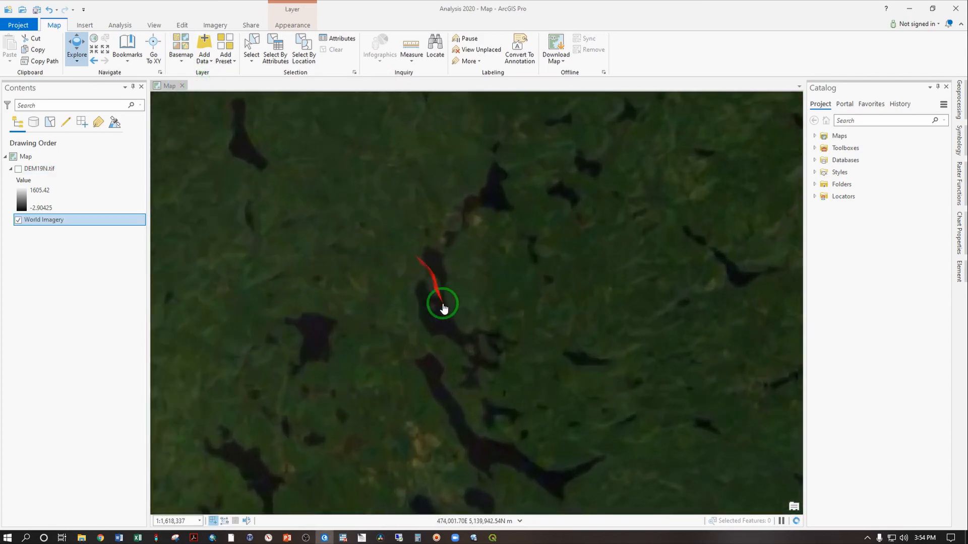
{"action": "scroll", "coordinate": [425, 283], "scroll_direction": "up", "scroll_amount": 3}
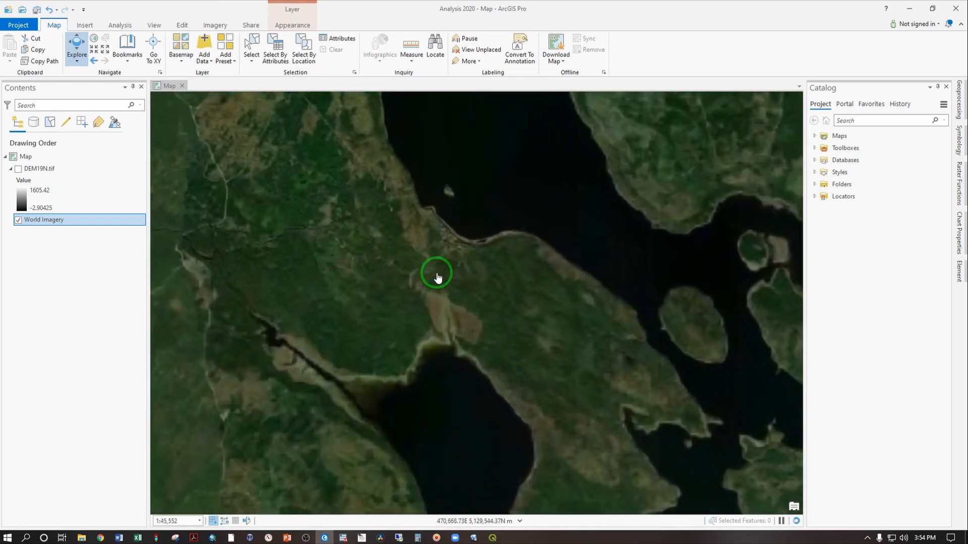
Add a folder connection to the GIS_NT folder on the Windows (C:) drive.
{"action": "left_click", "coordinate": [153, 25]}
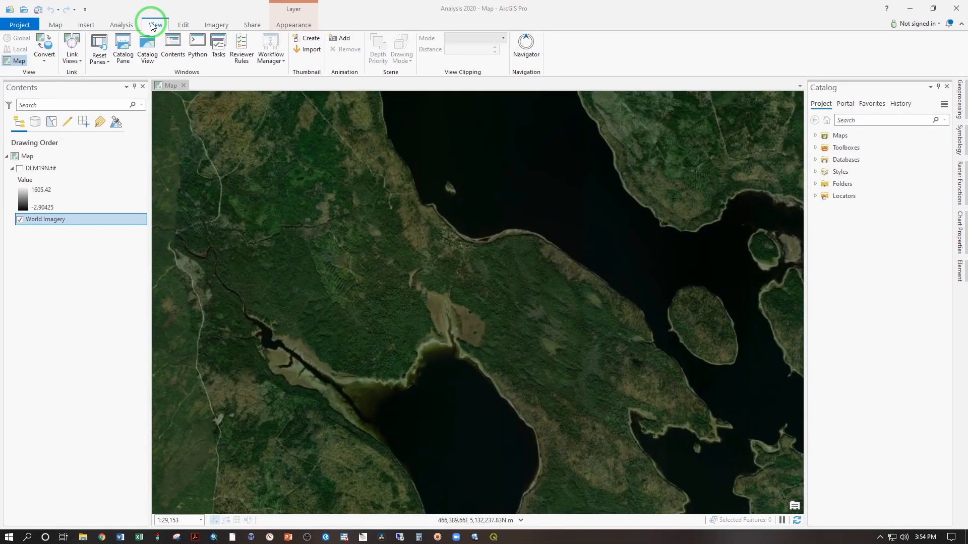
{"action": "left_click", "coordinate": [155, 27]}
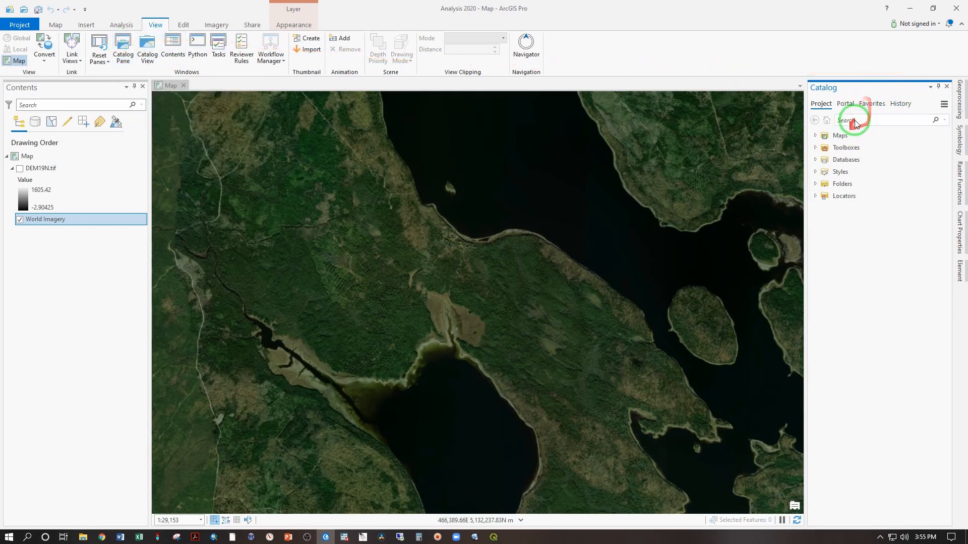
{"action": "left_click", "coordinate": [824, 187]}
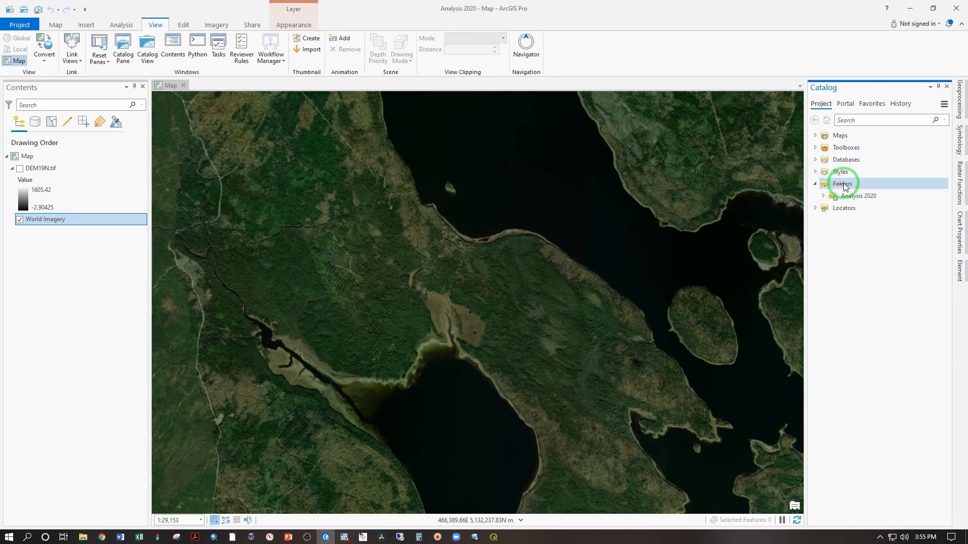
{"action": "left_click", "coordinate": [844, 197]}
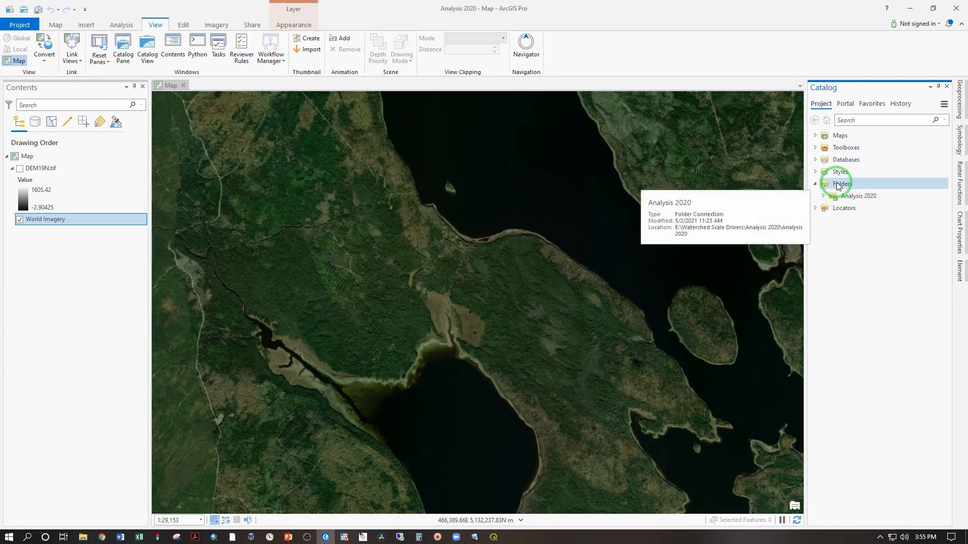
{"action": "right_click", "coordinate": [839, 186]}
{"action": "left_click", "coordinate": [852, 190]}
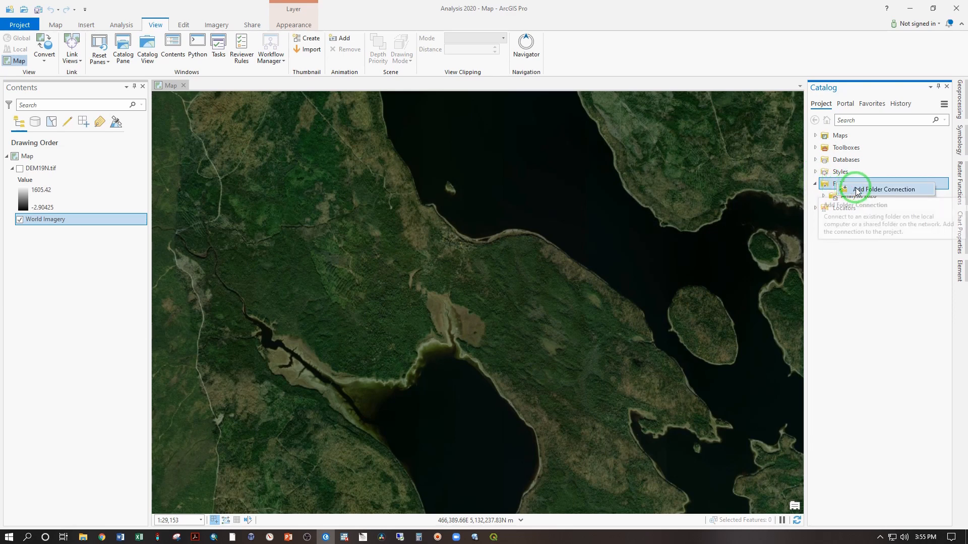
{"action": "left_click", "coordinate": [286, 183]}
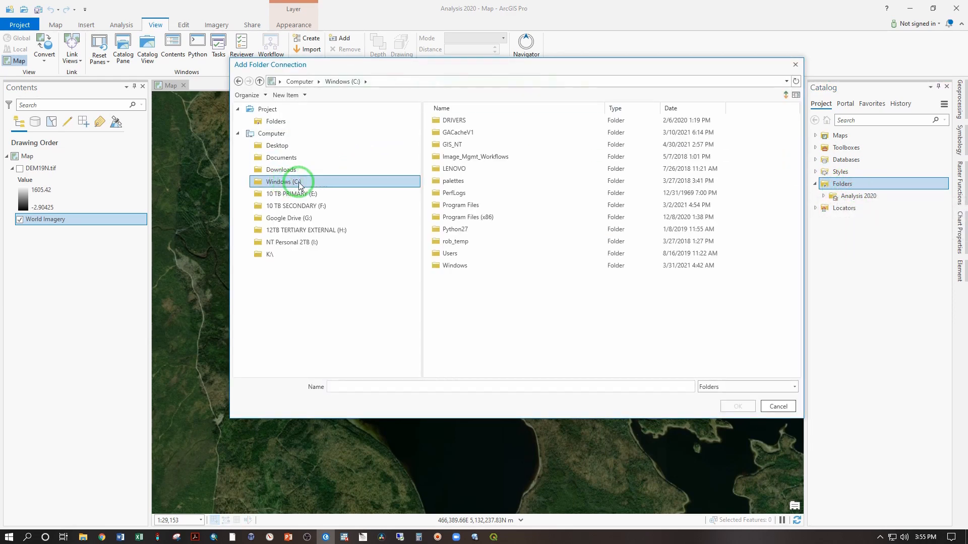
{"action": "left_click", "coordinate": [455, 146]}
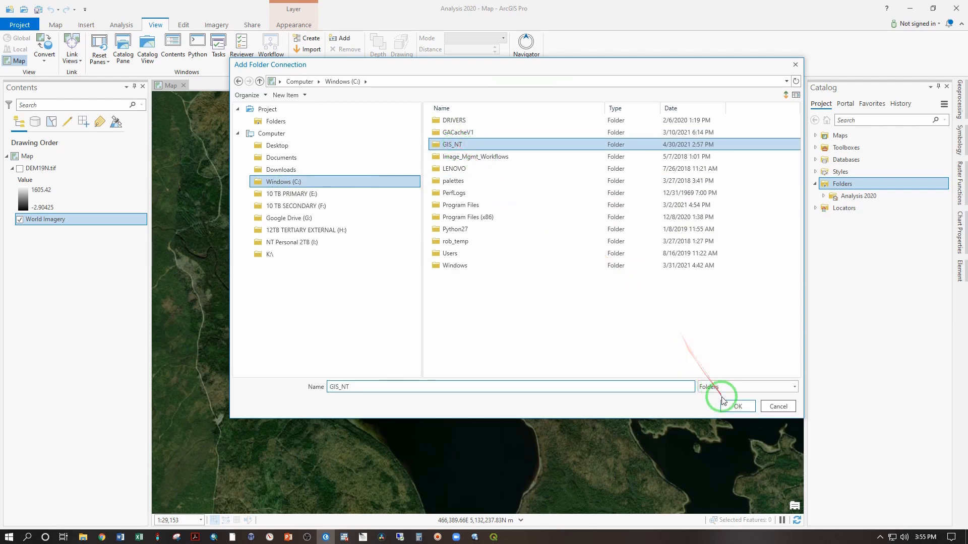
{"action": "left_click", "coordinate": [735, 407]}
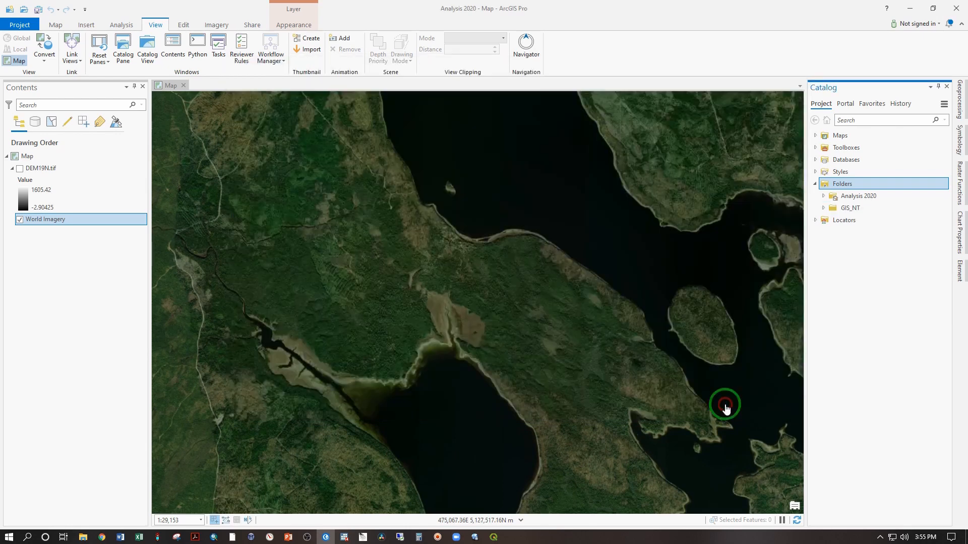
Start creating a new shapefile in the Discard folder inside GIS_NT.
{"action": "left_click", "coordinate": [832, 204]}
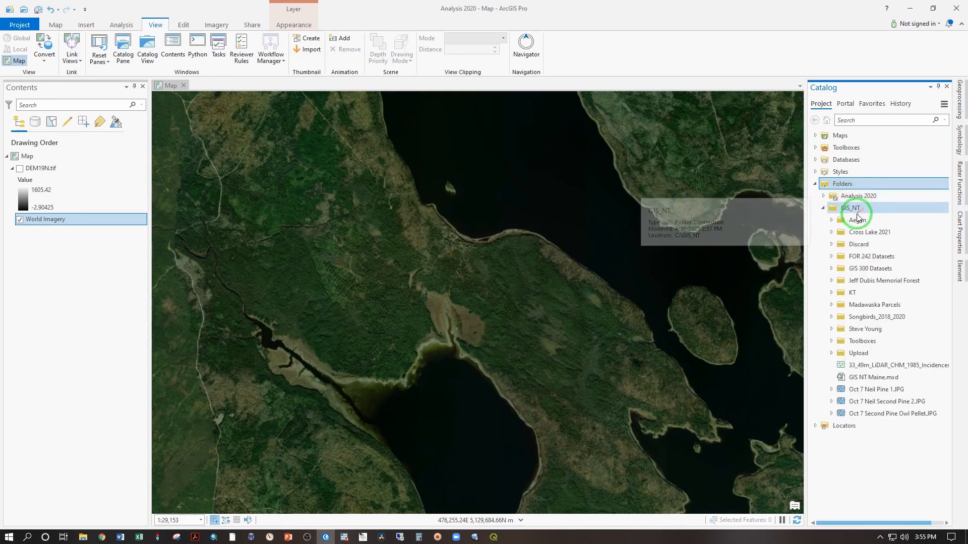
{"action": "left_click", "coordinate": [846, 246]}
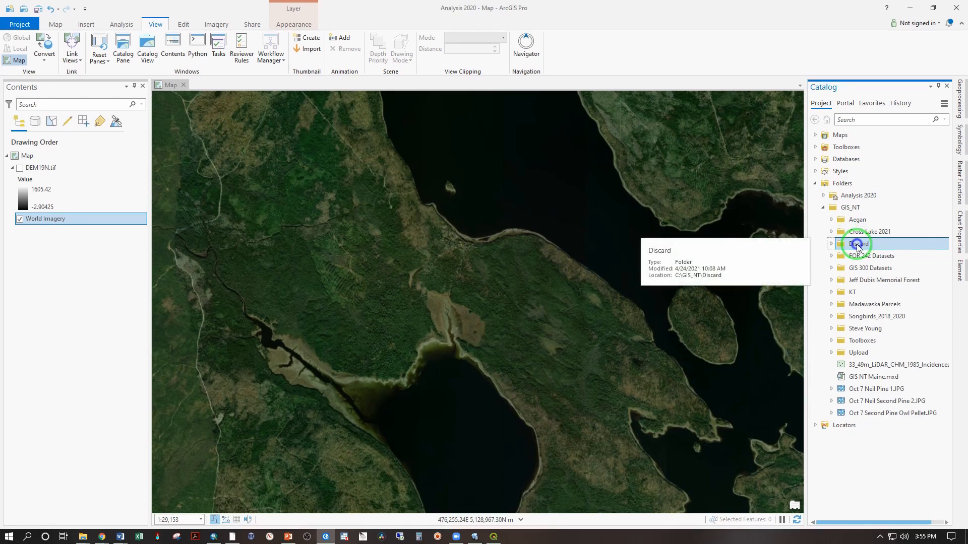
{"action": "right_click", "coordinate": [859, 246]}
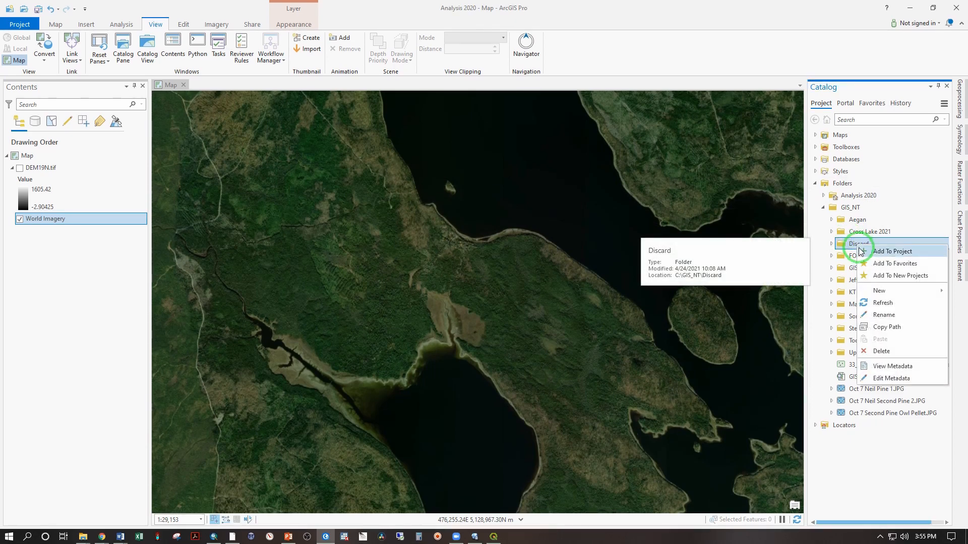
{"action": "left_click", "coordinate": [868, 289]}
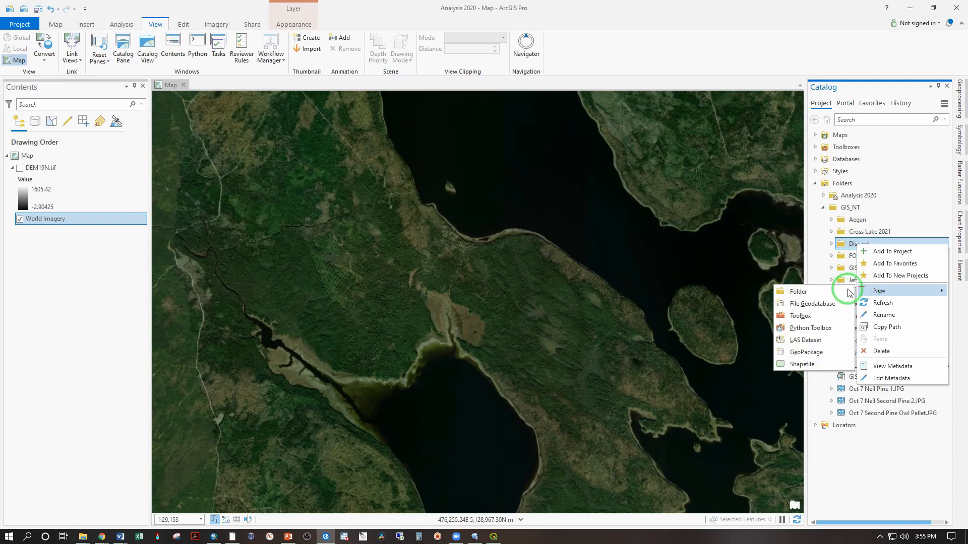
{"action": "left_click", "coordinate": [811, 366]}
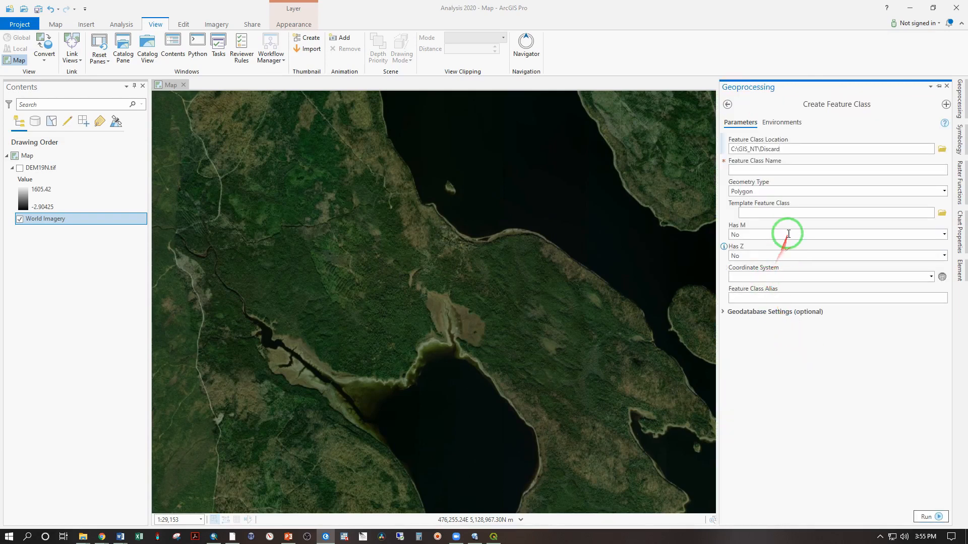
Name the feature class StandsDemo, with Polygon geometry and both Has M and Has Z set to No.
{"action": "left_click", "coordinate": [802, 169]}
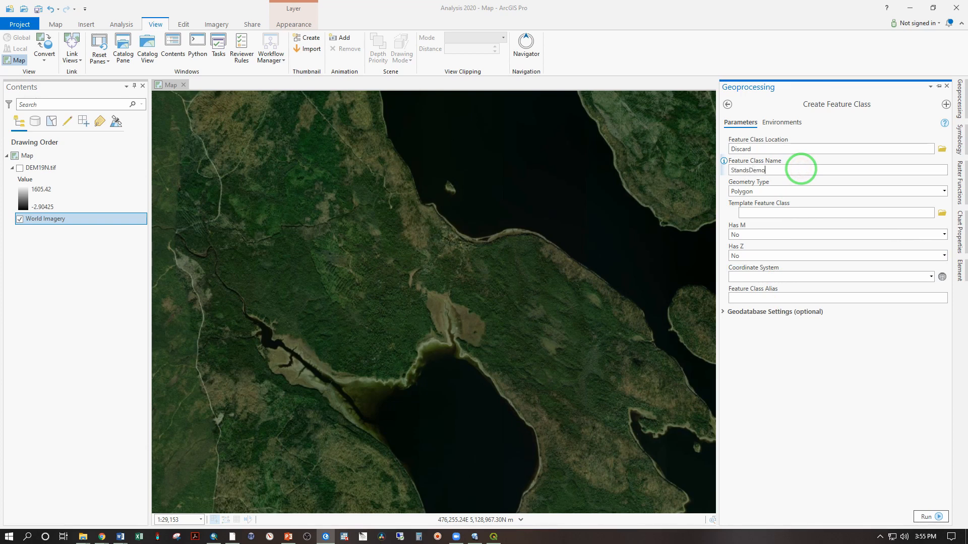
{"action": "type", "text": "StandsDemo"}
{"action": "left_click", "coordinate": [738, 192]}
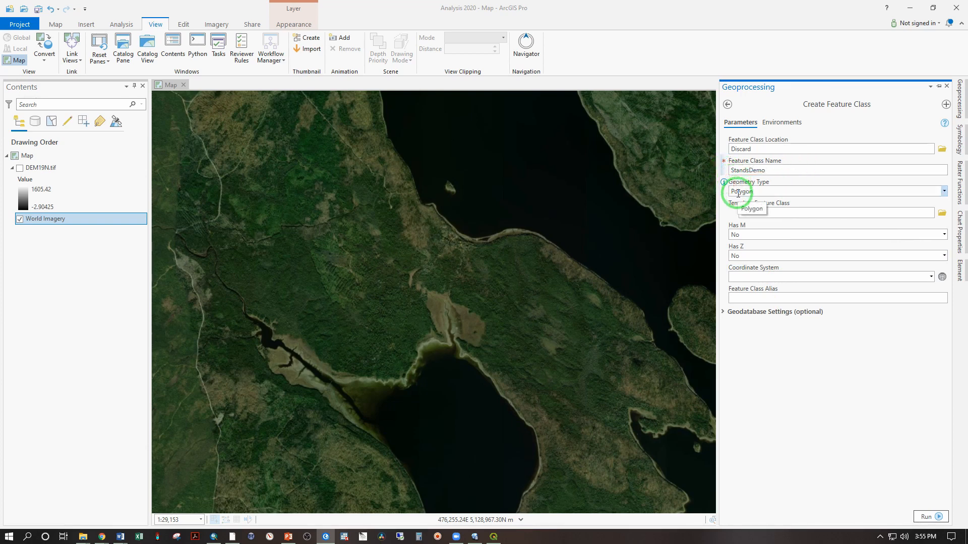
{"action": "left_click", "coordinate": [745, 233]}
{"action": "left_click", "coordinate": [747, 256]}
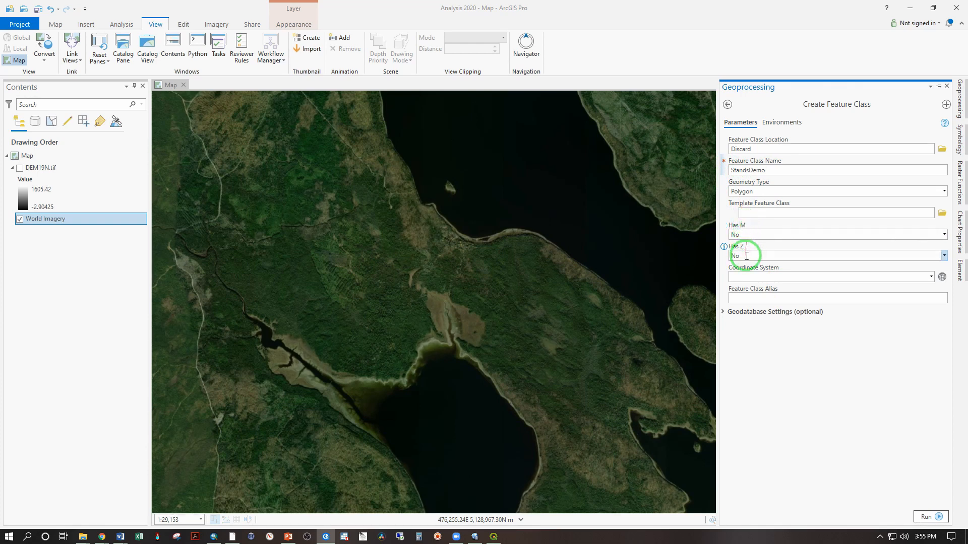
Take the feature class's coordinate system from the DEM19N.tif layer.
{"action": "left_click", "coordinate": [903, 277]}
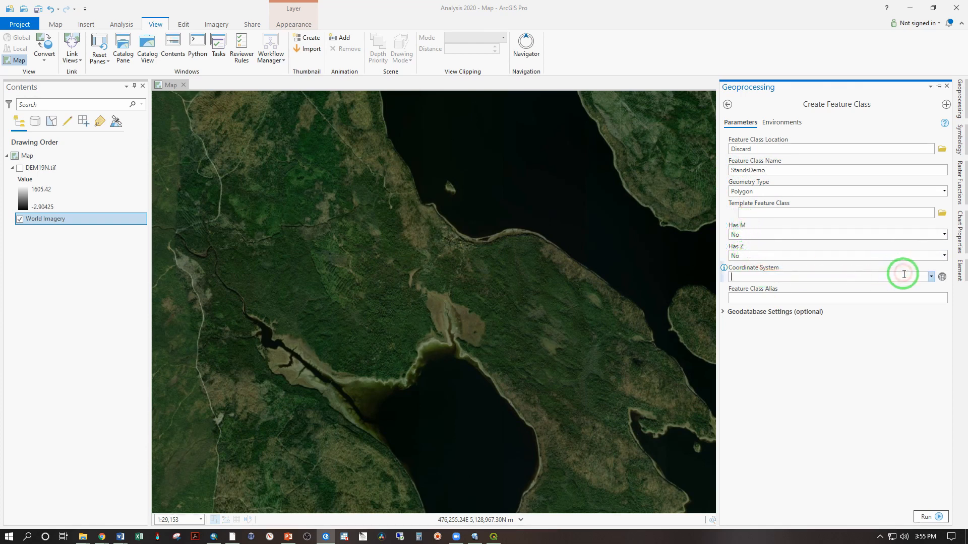
{"action": "left_click", "coordinate": [943, 278]}
{"action": "left_click", "coordinate": [933, 277]}
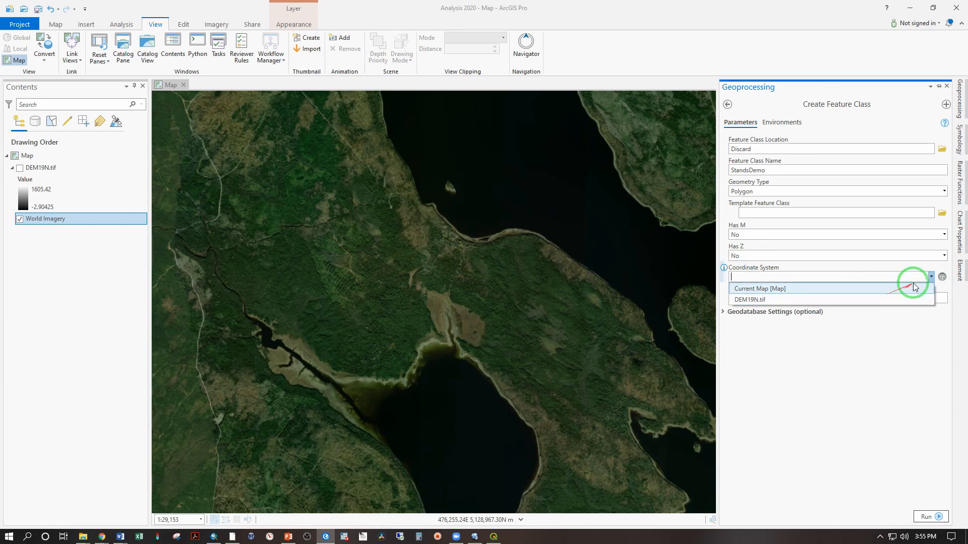
{"action": "left_click", "coordinate": [893, 302]}
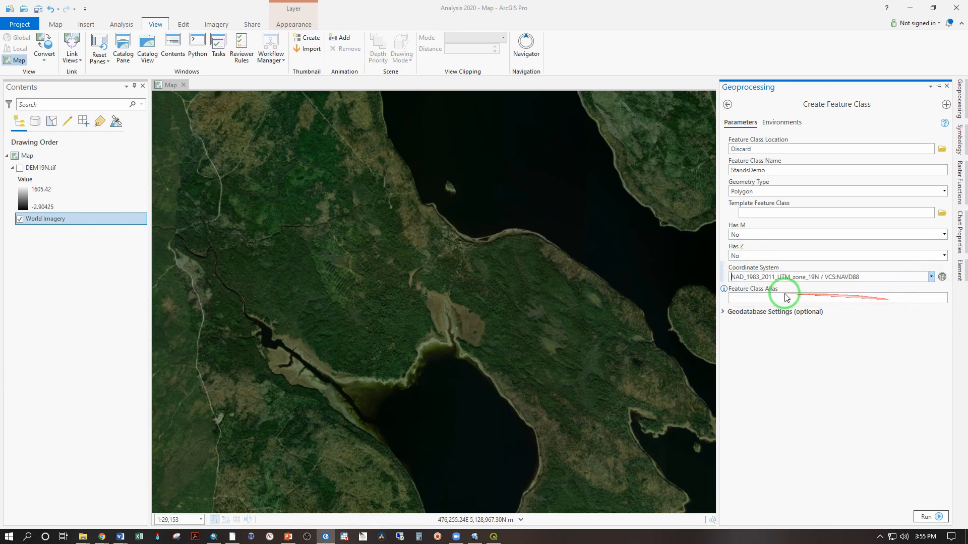
Set the feature class's XY coordinate system to the projected NAD 1983 UTM Zone 19N.
{"action": "left_click", "coordinate": [942, 277]}
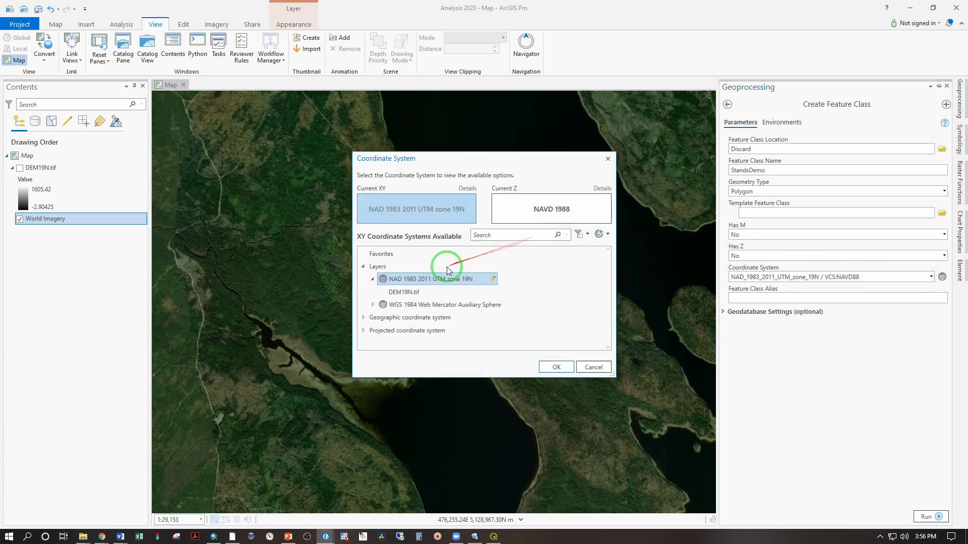
{"action": "left_click", "coordinate": [364, 331]}
{"action": "scroll", "coordinate": [383, 287], "scroll_direction": "down", "scroll_amount": 3}
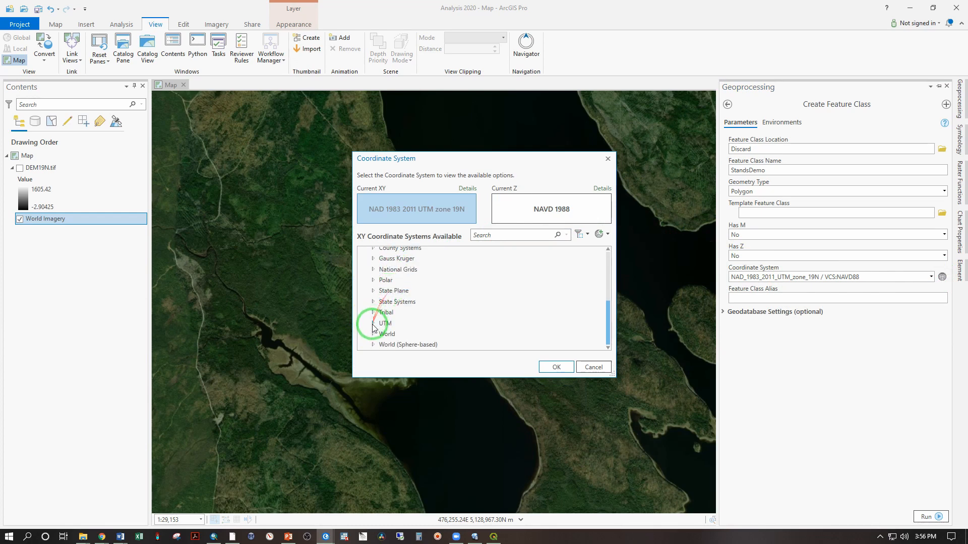
{"action": "left_click", "coordinate": [372, 319]}
{"action": "scroll", "coordinate": [389, 293], "scroll_direction": "down", "scroll_amount": 3}
{"action": "left_click", "coordinate": [383, 291]}
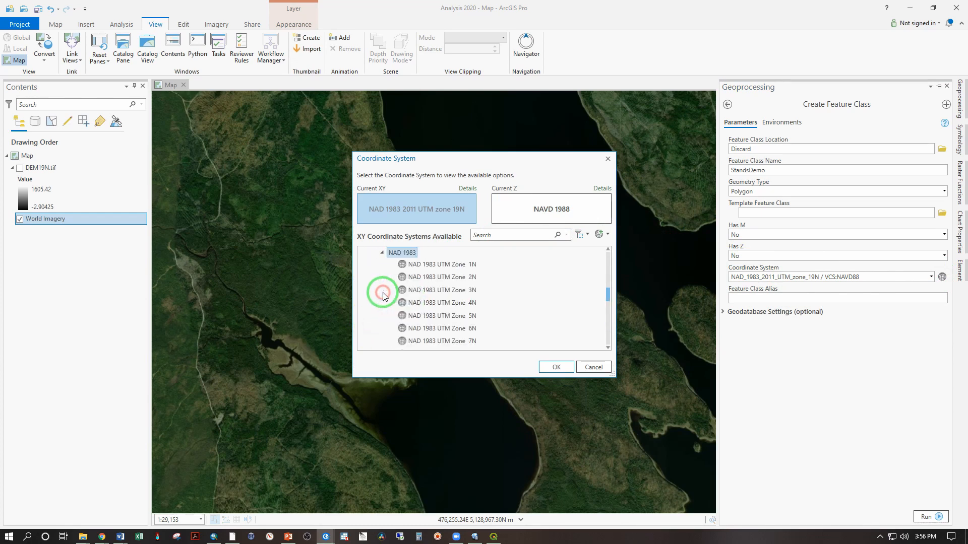
{"action": "scroll", "coordinate": [414, 277], "scroll_direction": "down", "scroll_amount": 5}
{"action": "scroll", "coordinate": [443, 302], "scroll_direction": "down", "scroll_amount": 2}
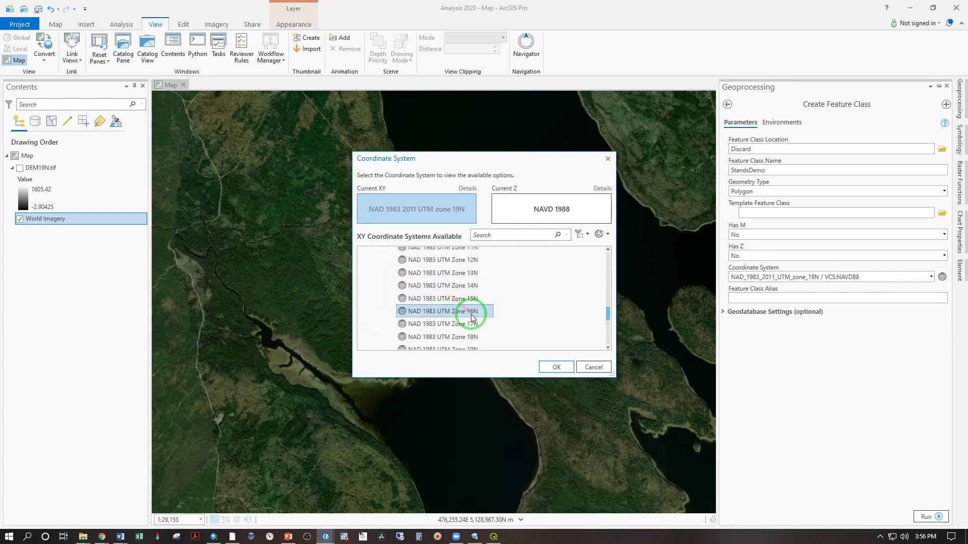
{"action": "left_click", "coordinate": [473, 325]}
{"action": "left_click", "coordinate": [552, 368]}
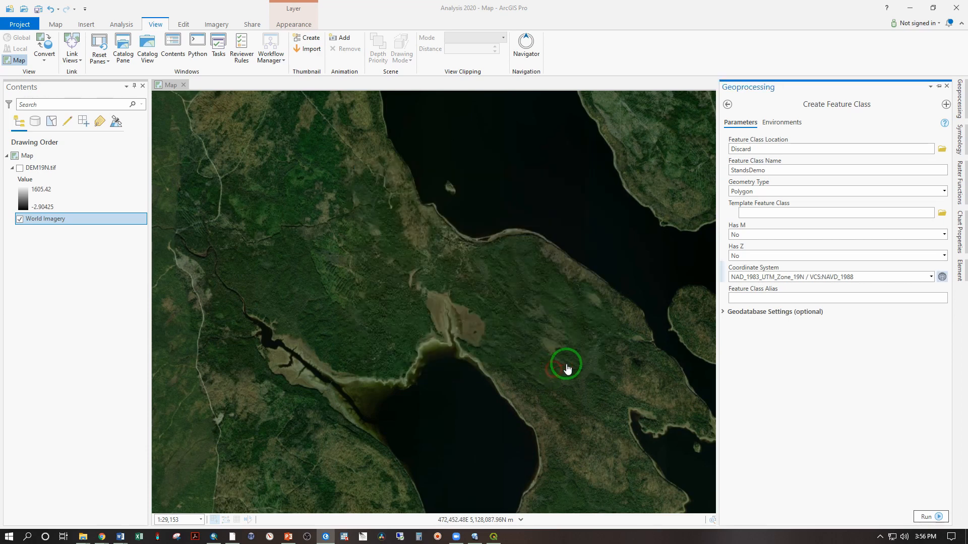
Create the Stands_Demo feature class with the alias left empty, and select its layer in the map contents.
{"action": "left_click", "coordinate": [751, 298]}
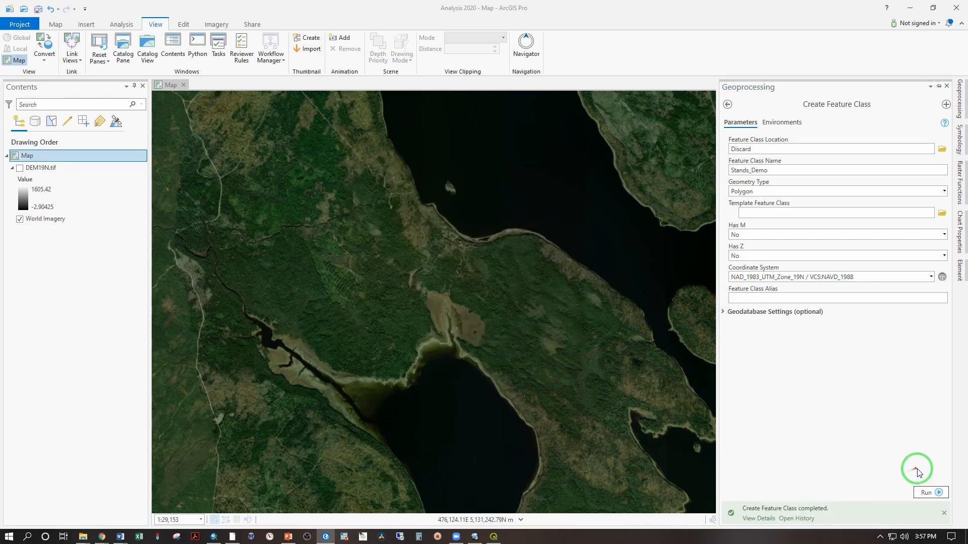
{"action": "left_click", "coordinate": [925, 494]}
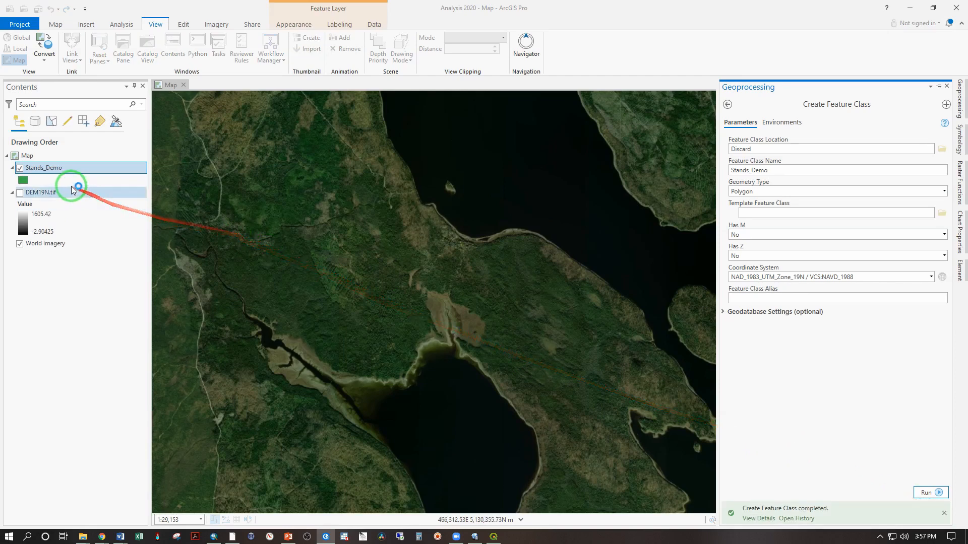
{"action": "left_click", "coordinate": [30, 167]}
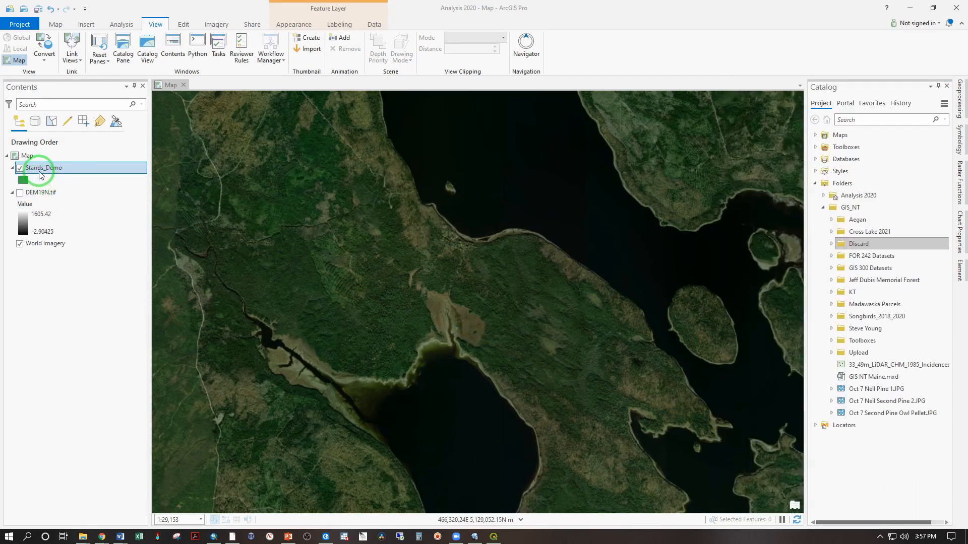
Draw and finish a six-vertex polygon in Stands_Demo on the land between the two lakes.
{"action": "left_click", "coordinate": [184, 25]}
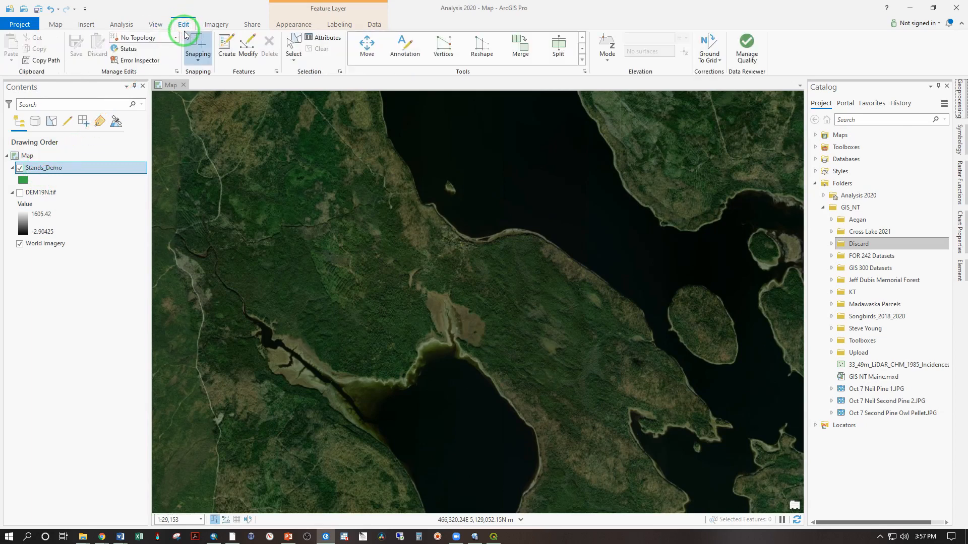
{"action": "left_click", "coordinate": [223, 65]}
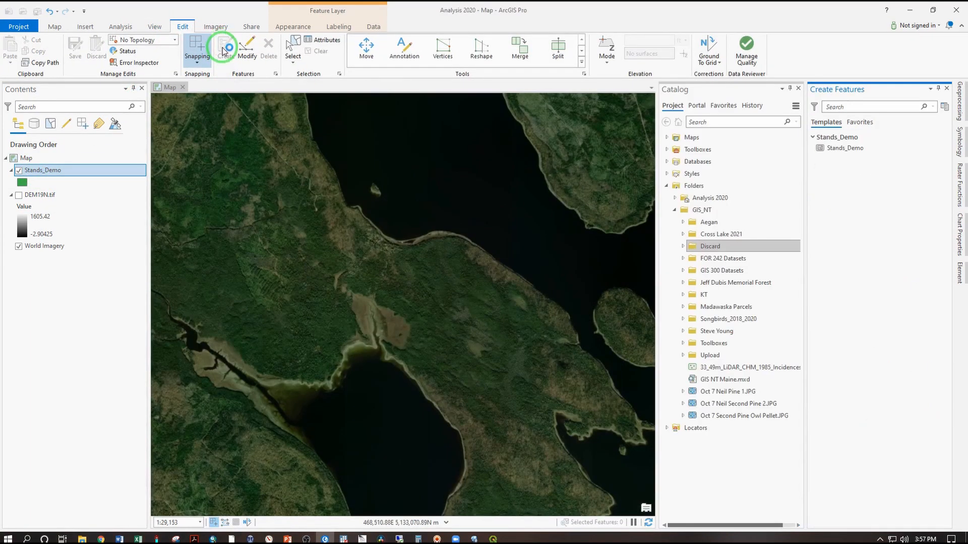
{"action": "left_click", "coordinate": [850, 148]}
{"action": "left_click", "coordinate": [825, 169]}
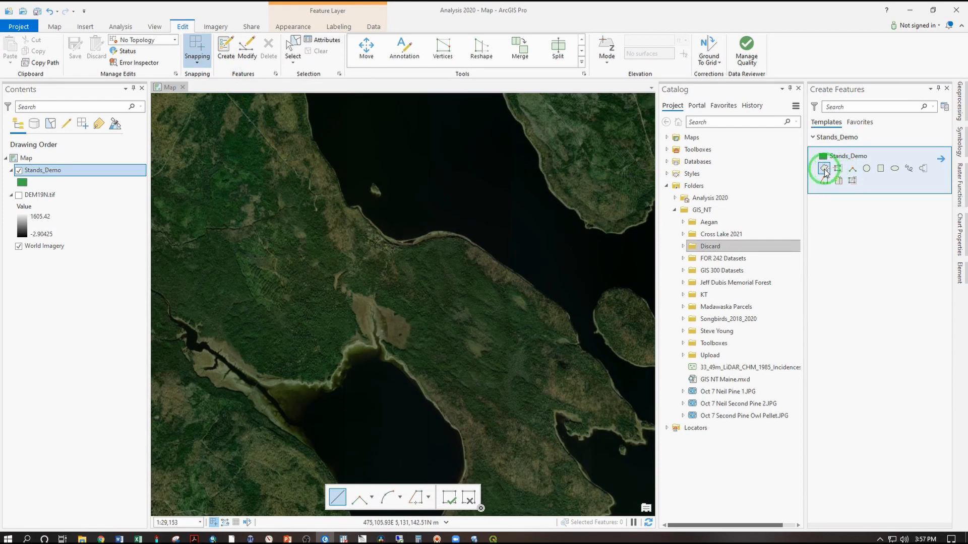
{"action": "left_click", "coordinate": [221, 229]}
{"action": "left_click", "coordinate": [330, 221]}
{"action": "left_click", "coordinate": [386, 260]}
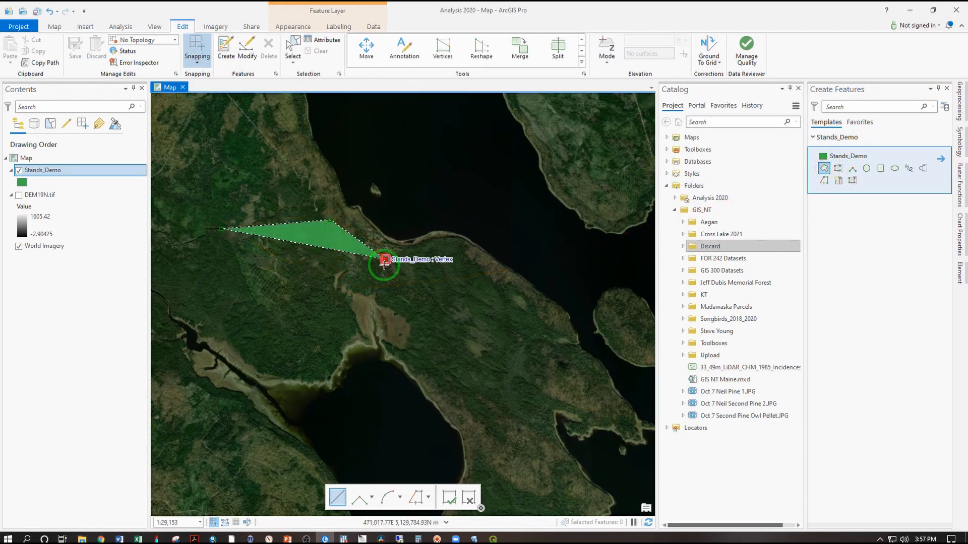
{"action": "left_click", "coordinate": [421, 362]}
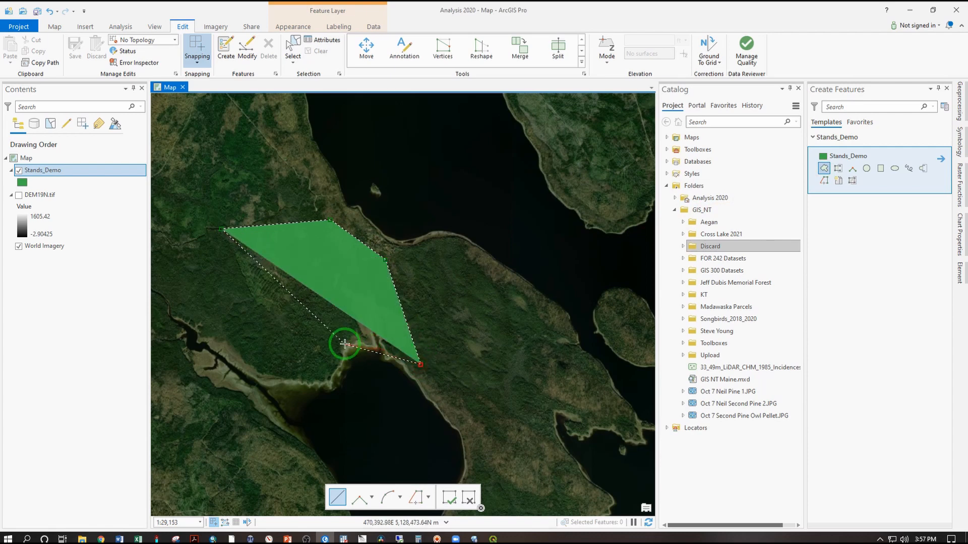
{"action": "left_click", "coordinate": [350, 335]}
{"action": "left_click", "coordinate": [276, 338]}
{"action": "key", "text": "F2"}
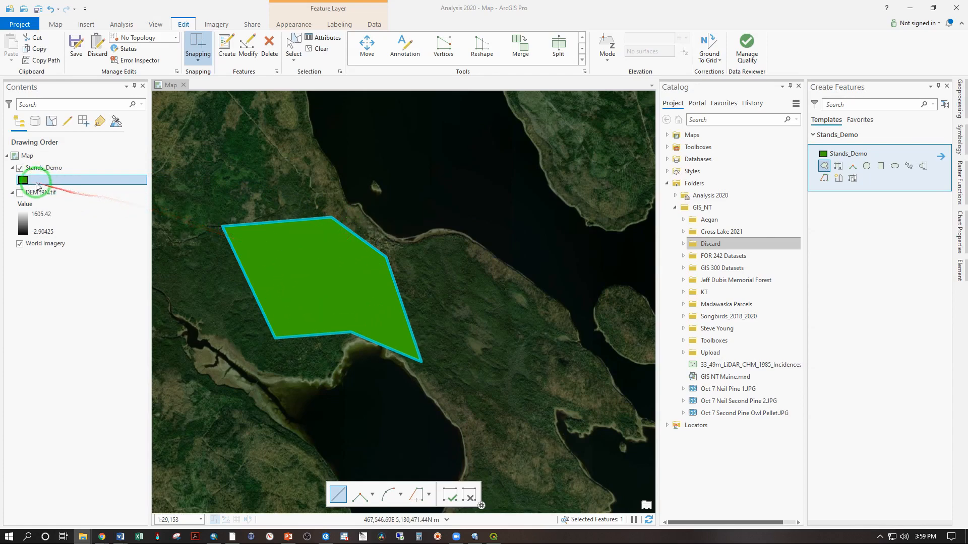
Change the Stands_Demo polygon symbol to the gallery's thicker black outline without fill, and close the symbology settings.
{"action": "left_click", "coordinate": [22, 181]}
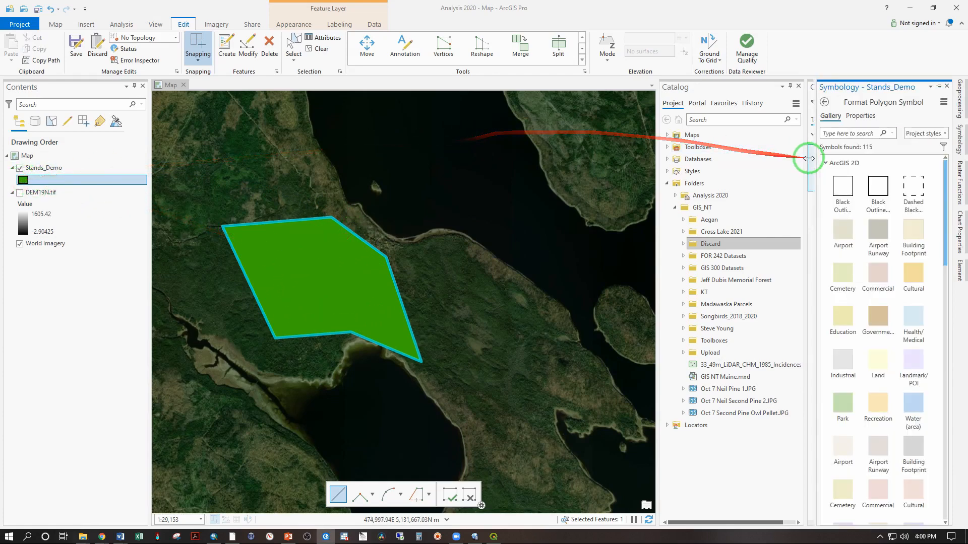
{"action": "left_click", "coordinate": [882, 189]}
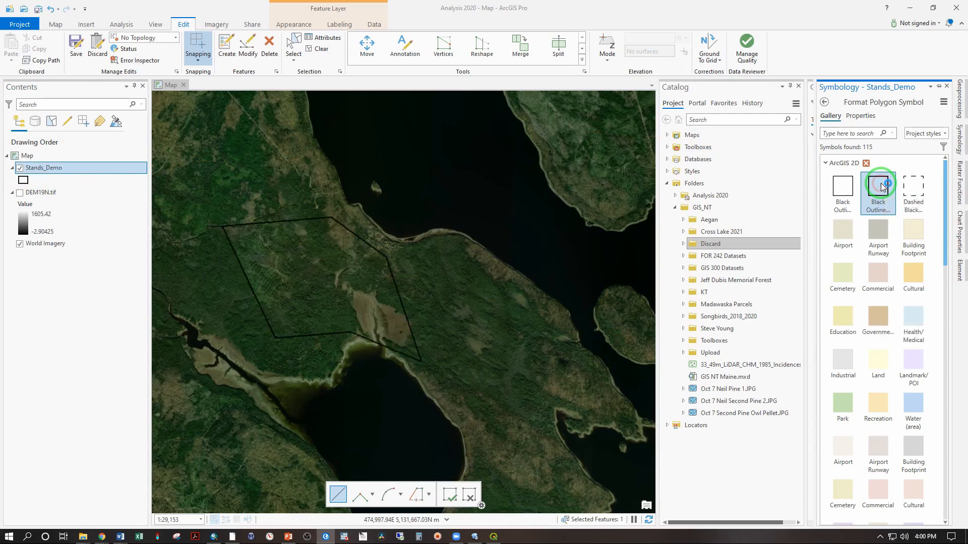
{"action": "left_click", "coordinate": [947, 89]}
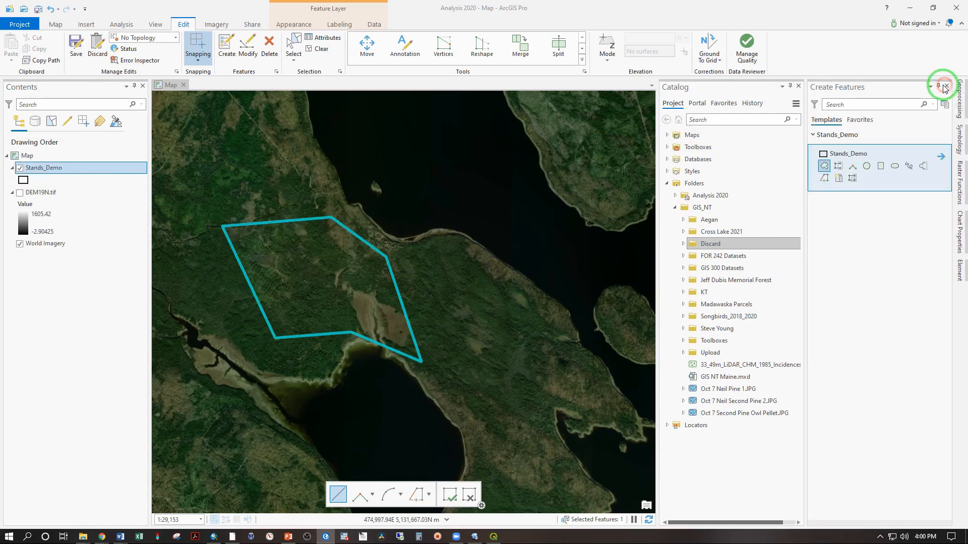
{"action": "left_click", "coordinate": [827, 151]}
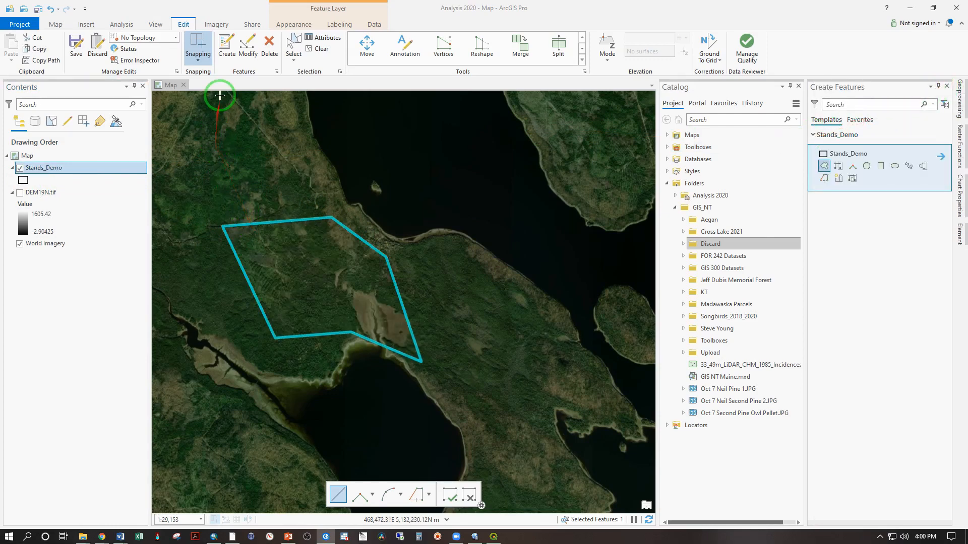
Show the Modify Features tools and close the Create Features and Catalog panes to widen the map.
{"action": "left_click", "coordinate": [246, 46]}
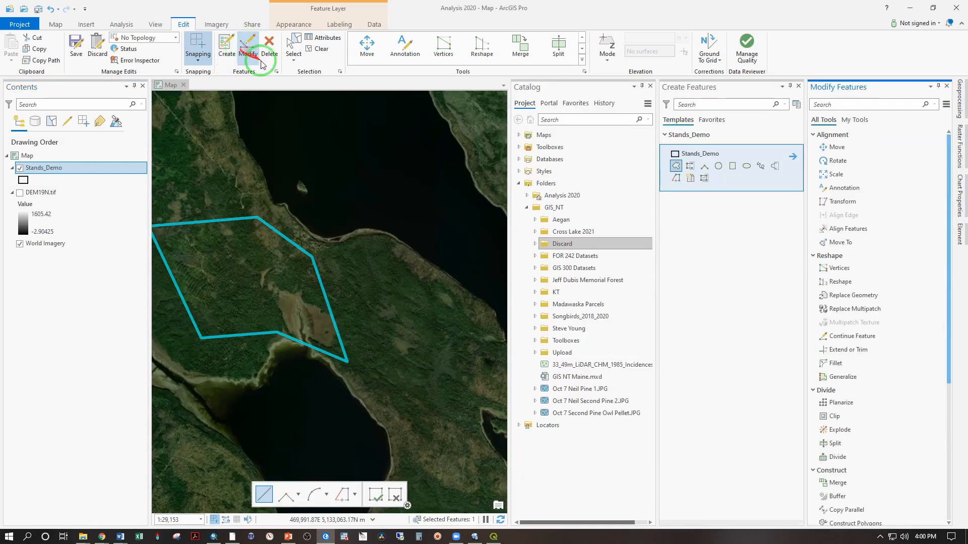
{"action": "left_click", "coordinate": [798, 87]}
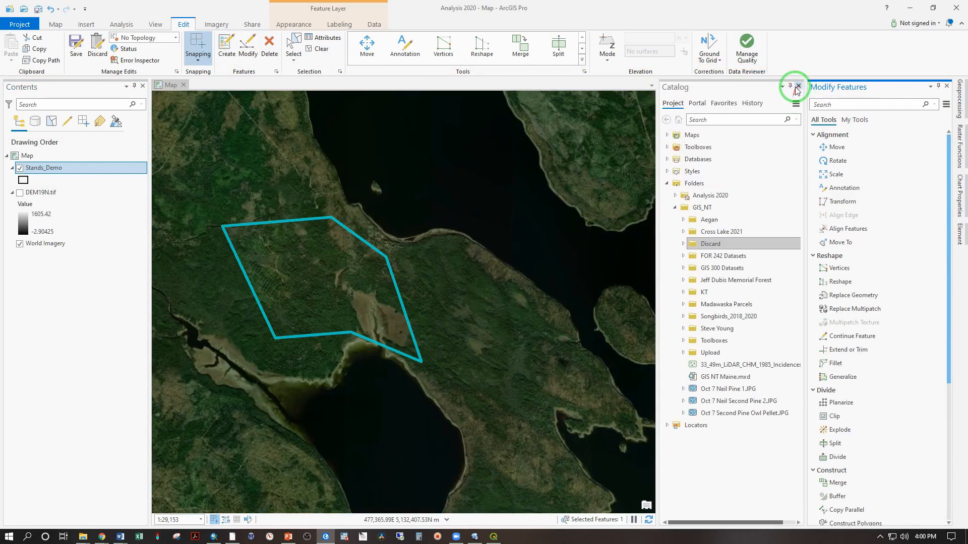
{"action": "left_click", "coordinate": [798, 88]}
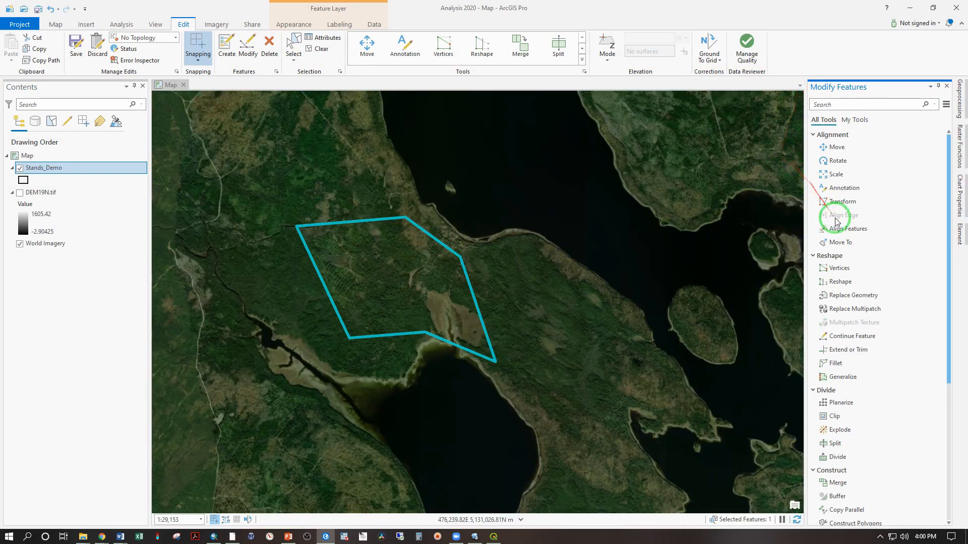
Split the selected stand polygon along the western and northern edges of the brown wetland, from the southern boundary to the eastern boundary.
{"action": "left_click", "coordinate": [860, 281]}
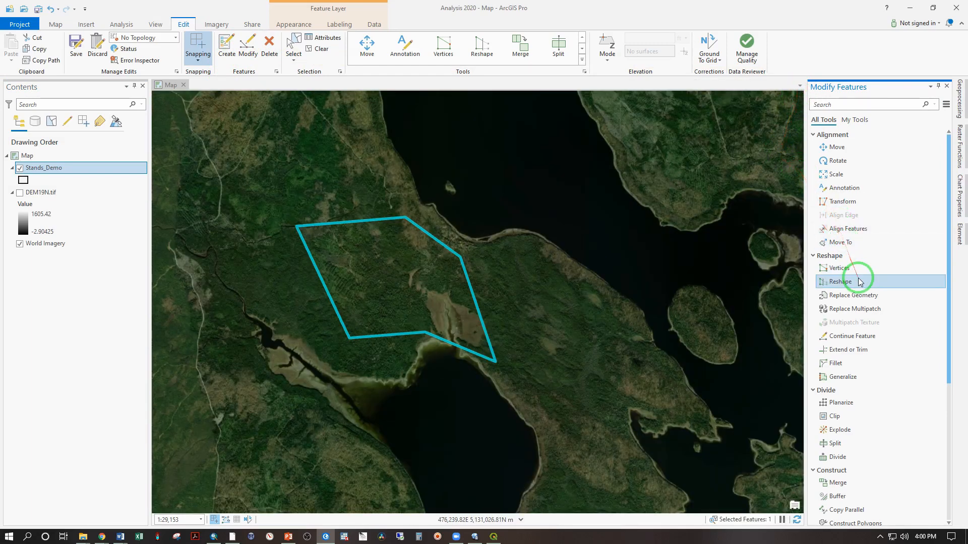
{"action": "left_click", "coordinate": [835, 446]}
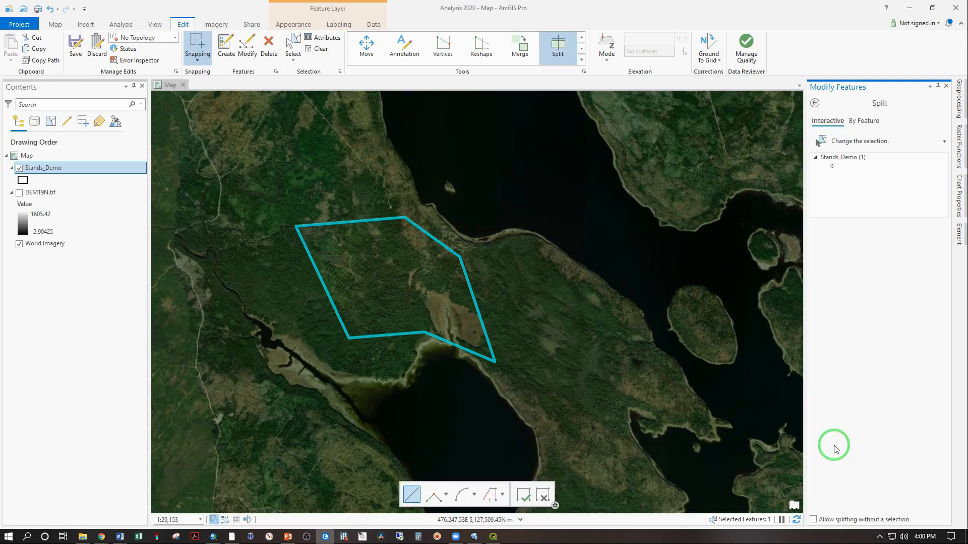
{"action": "scroll", "coordinate": [398, 302], "scroll_direction": "up", "scroll_amount": 4}
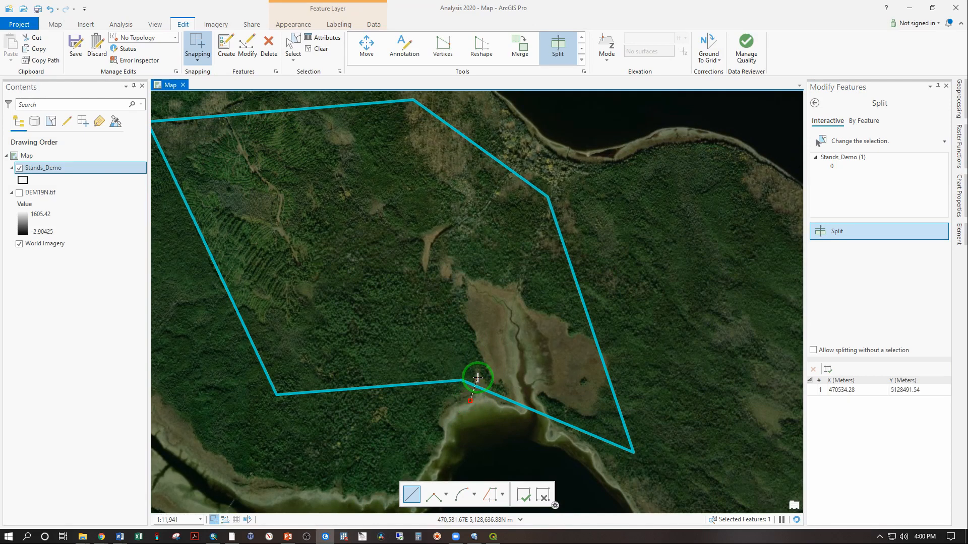
{"action": "left_click", "coordinate": [506, 399]}
{"action": "left_click", "coordinate": [505, 388]}
{"action": "left_click", "coordinate": [492, 380]}
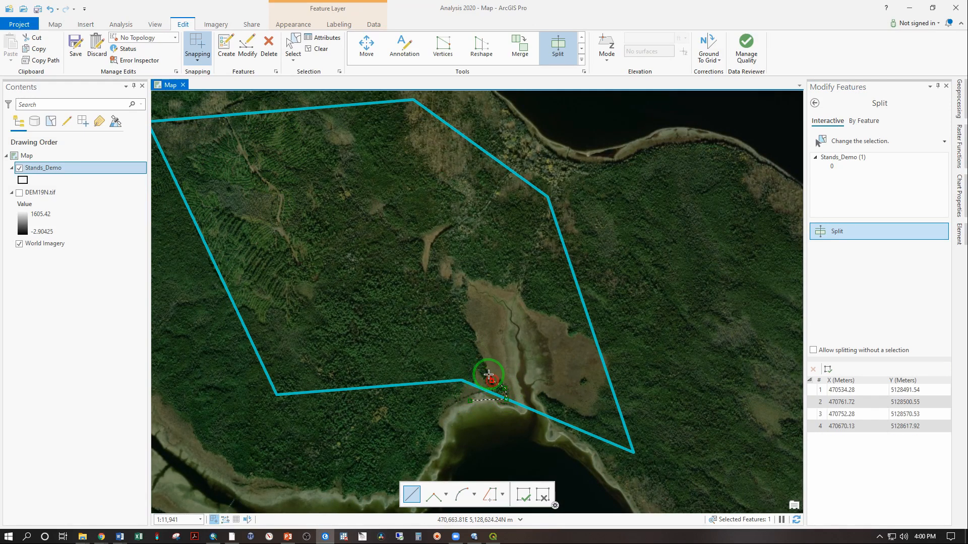
{"action": "left_click", "coordinate": [486, 369]}
{"action": "left_click", "coordinate": [478, 350]}
{"action": "left_click", "coordinate": [471, 329]}
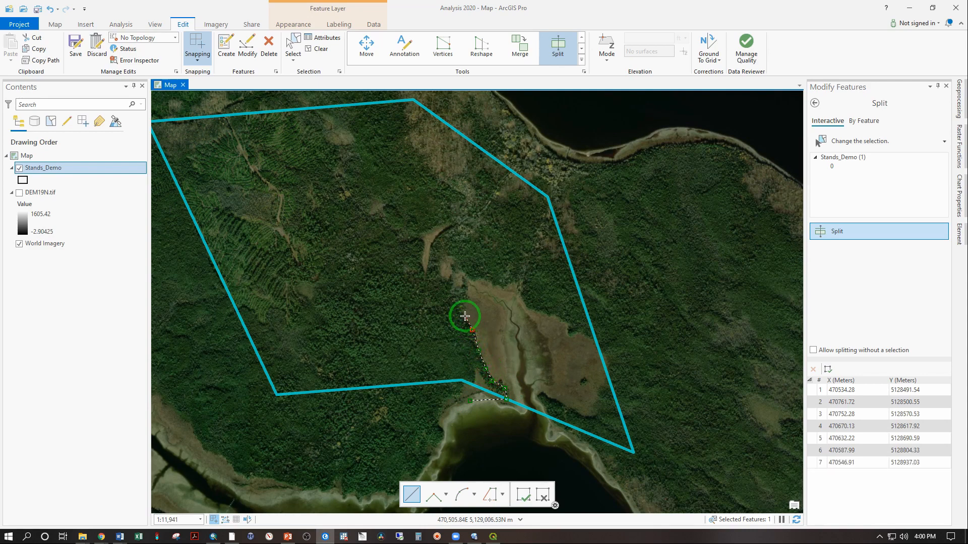
{"action": "left_click", "coordinate": [464, 316]}
{"action": "left_click", "coordinate": [467, 289]}
{"action": "left_click", "coordinate": [469, 281]}
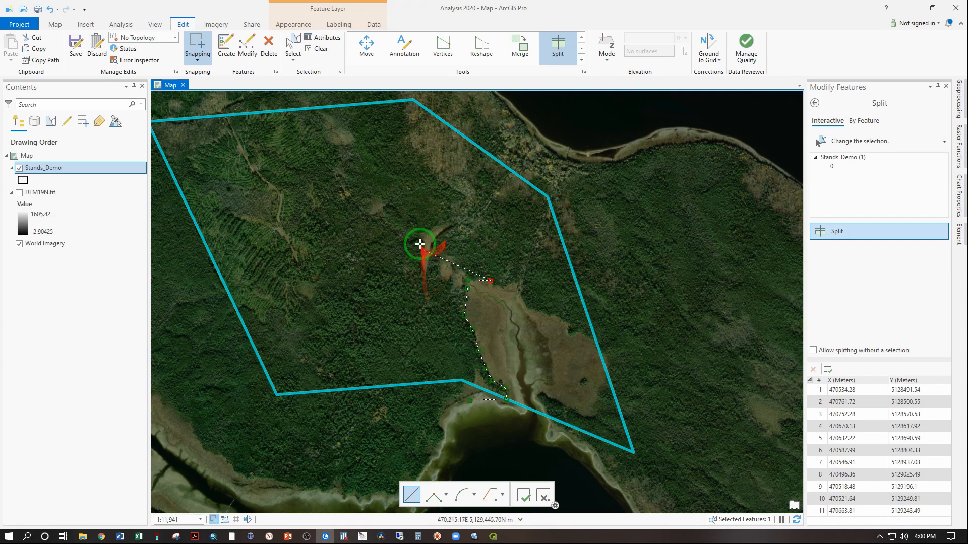
{"action": "left_click", "coordinate": [505, 286]}
{"action": "left_click", "coordinate": [523, 285]}
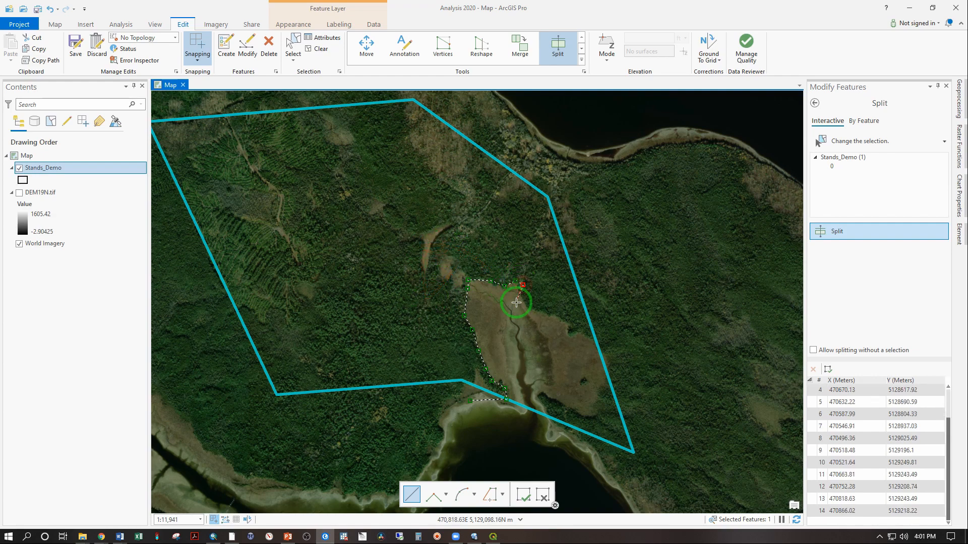
{"action": "left_click", "coordinate": [522, 300]}
{"action": "left_click", "coordinate": [537, 311]}
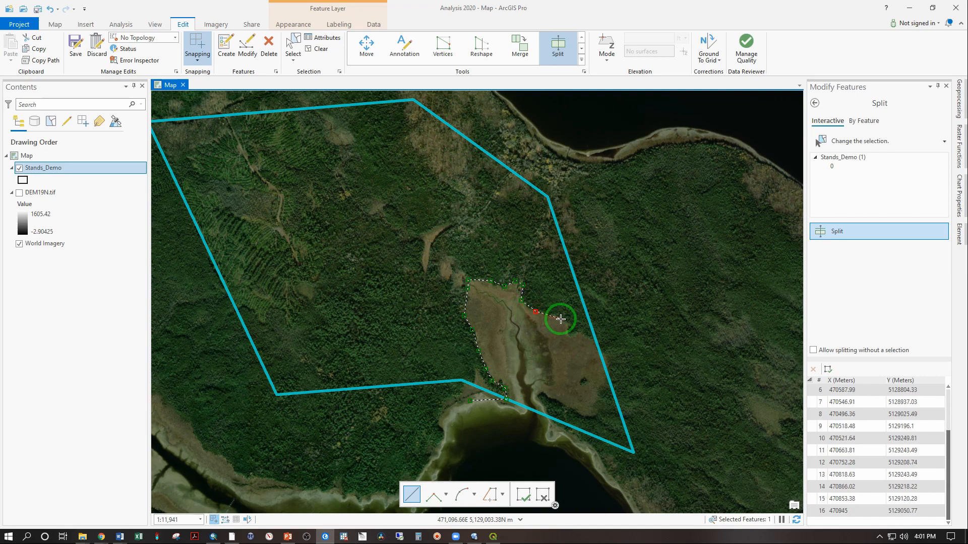
{"action": "left_click", "coordinate": [561, 319]}
{"action": "left_click", "coordinate": [570, 330]}
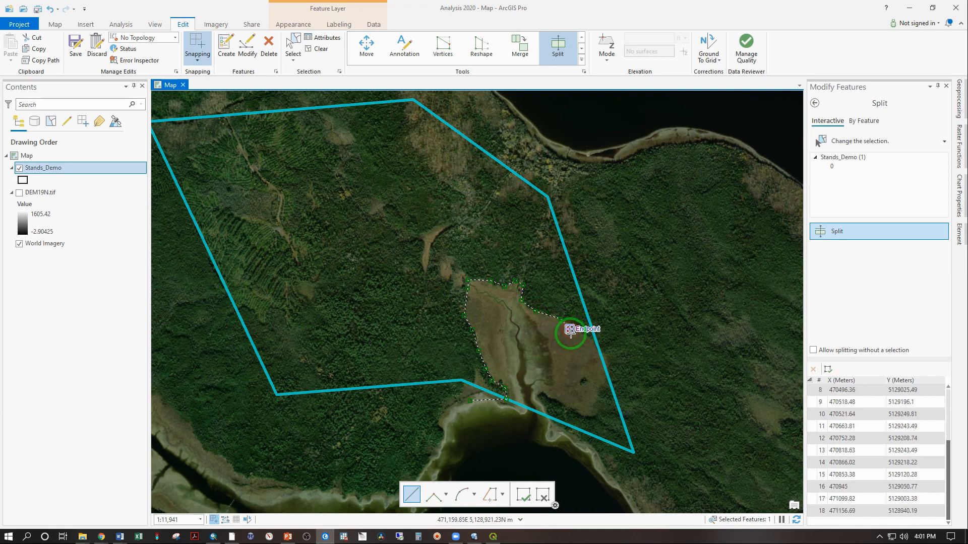
{"action": "left_click", "coordinate": [571, 335]}
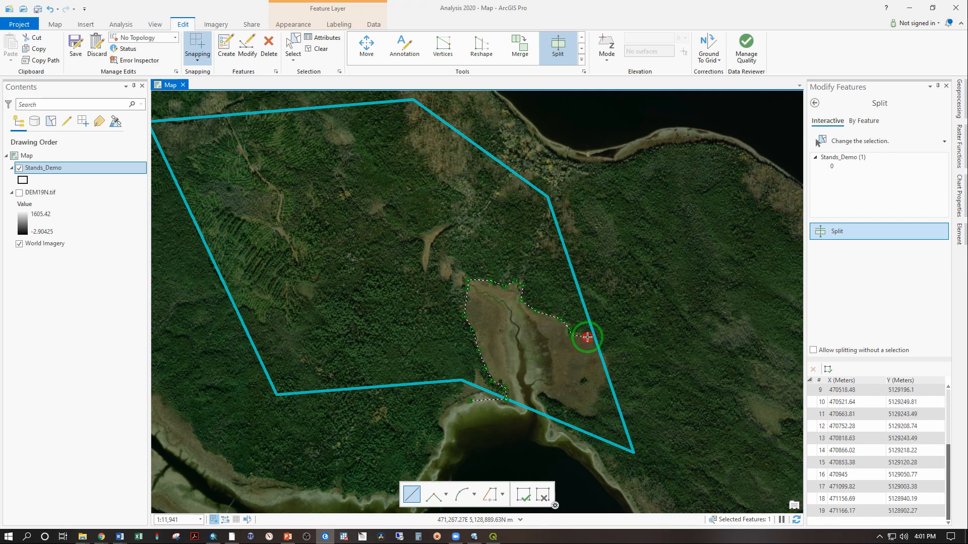
{"action": "left_click", "coordinate": [587, 337]}
{"action": "double_click", "coordinate": [608, 338]}
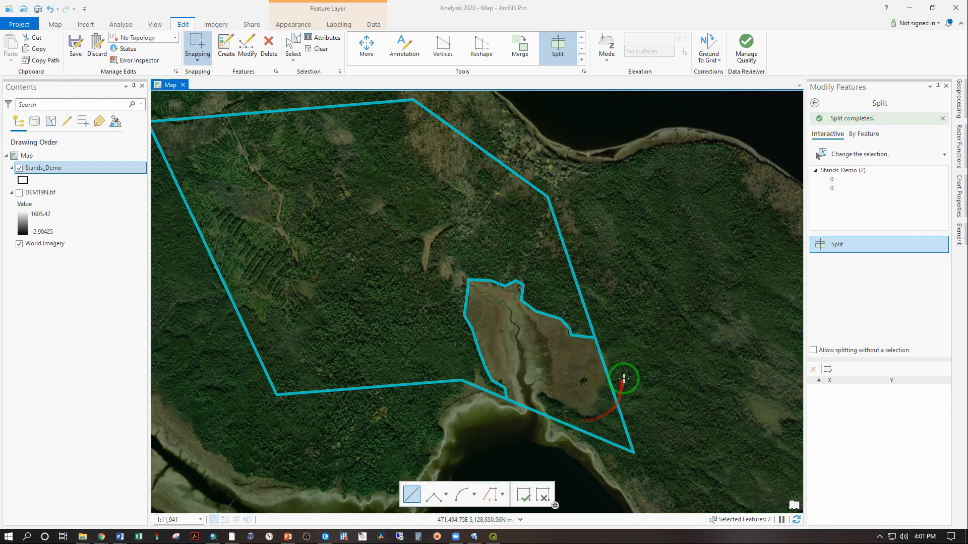
Split the wetland piece along the wetland's southeastern edge, from the eastern boundary round to the southern boundary by the lake.
{"action": "left_click", "coordinate": [616, 372]}
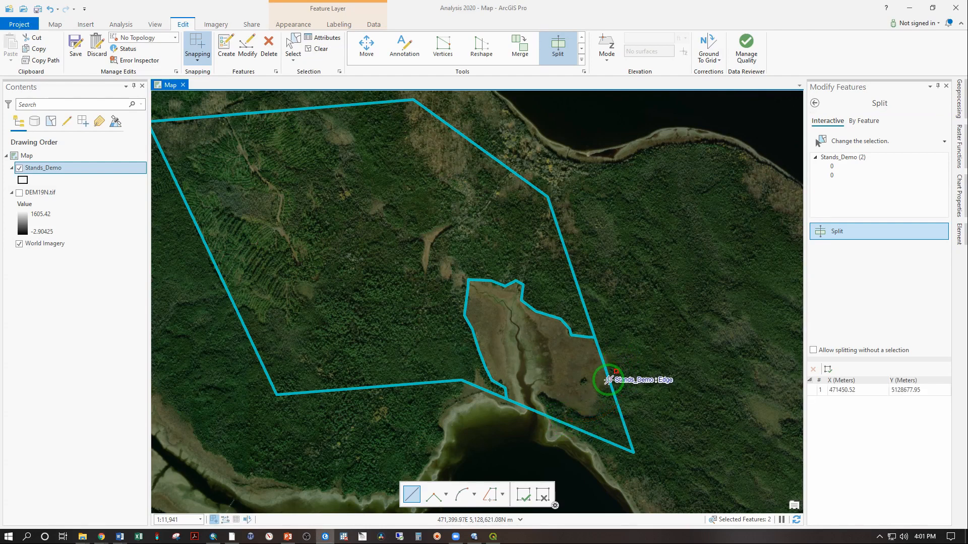
{"action": "left_click", "coordinate": [609, 379]}
{"action": "left_click", "coordinate": [600, 402]}
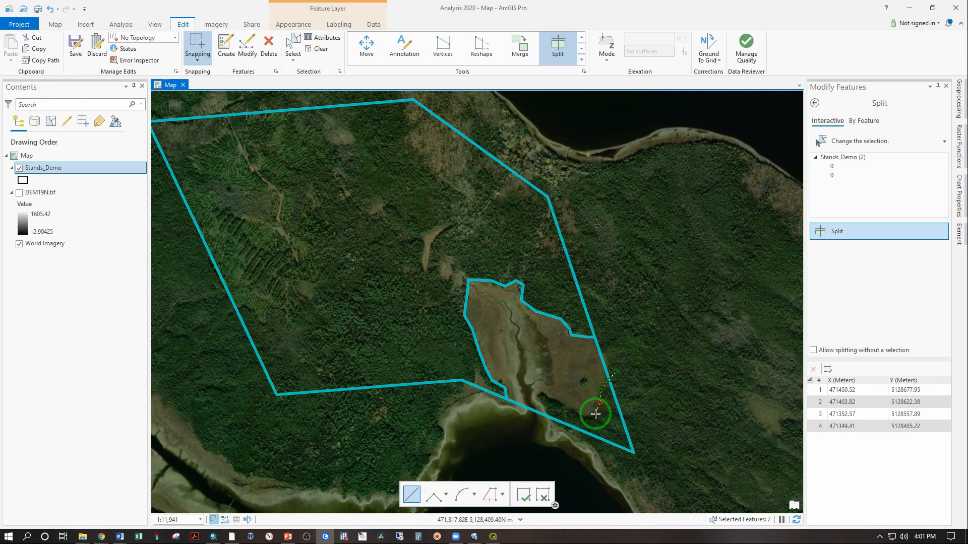
{"action": "left_click", "coordinate": [595, 414]}
{"action": "left_click", "coordinate": [587, 416]}
{"action": "left_click", "coordinate": [566, 408]}
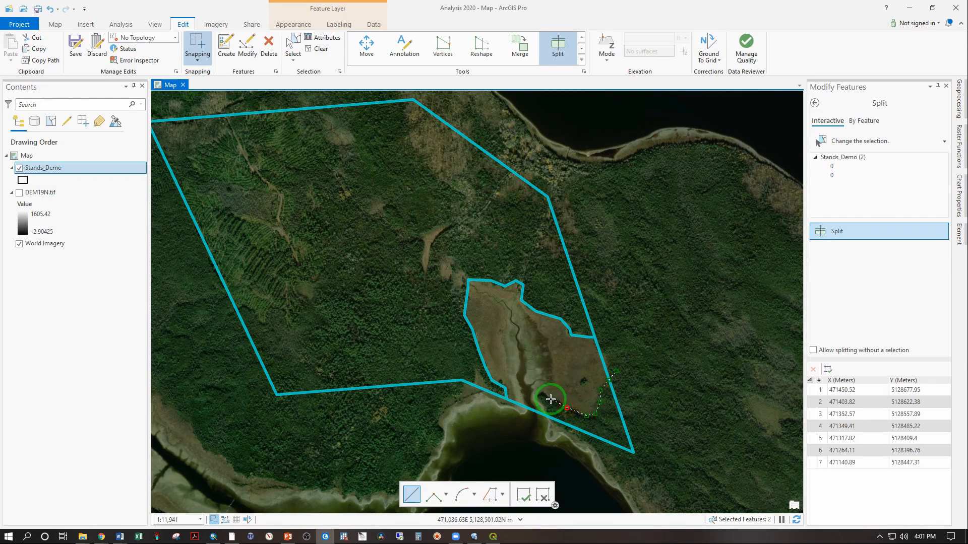
{"action": "left_click", "coordinate": [550, 399]}
{"action": "left_click", "coordinate": [542, 392]}
{"action": "left_click", "coordinate": [539, 399]}
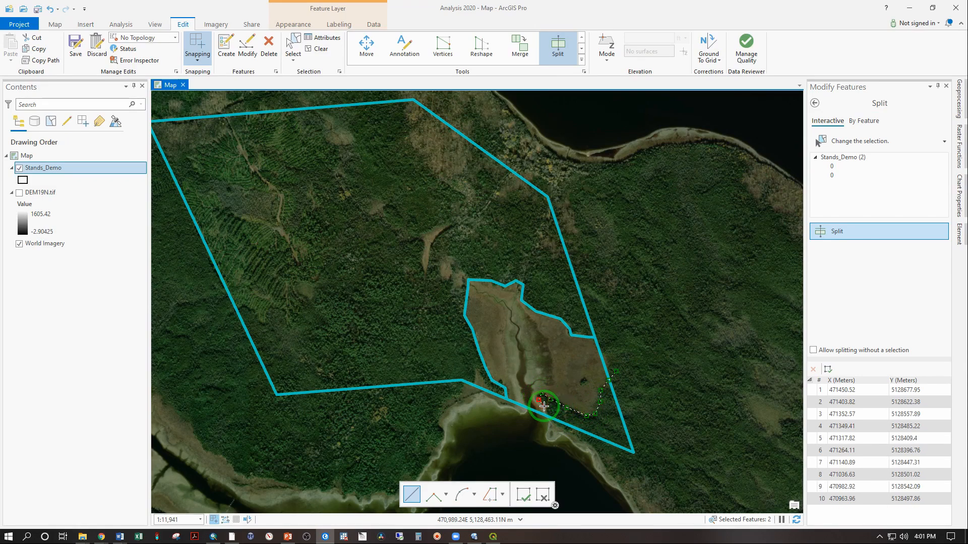
{"action": "left_click", "coordinate": [544, 408]}
{"action": "double_click", "coordinate": [549, 430]}
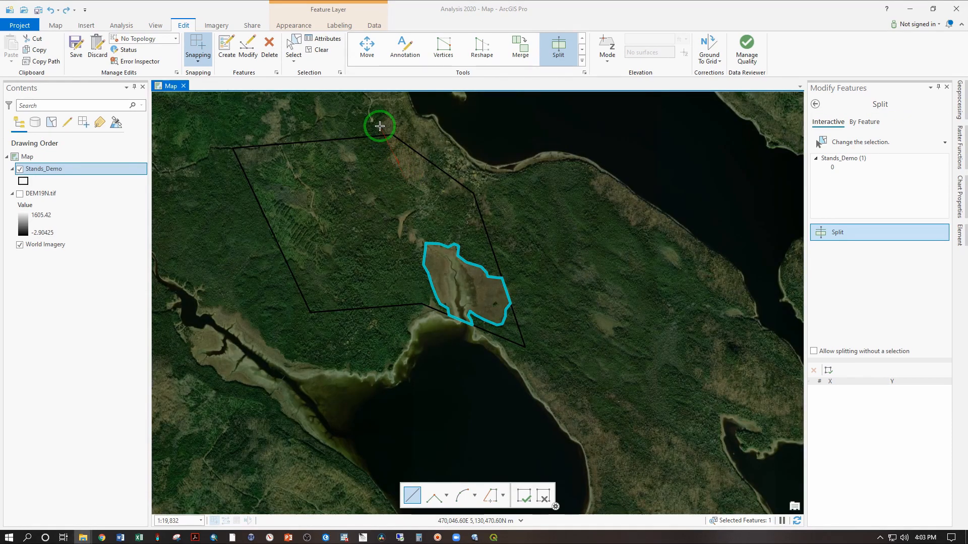
Try to split off the brownish stand in the northeast corner with a curved line from the northern to the northeastern boundary.
{"action": "scroll", "coordinate": [385, 126], "scroll_direction": "up", "scroll_amount": 2}
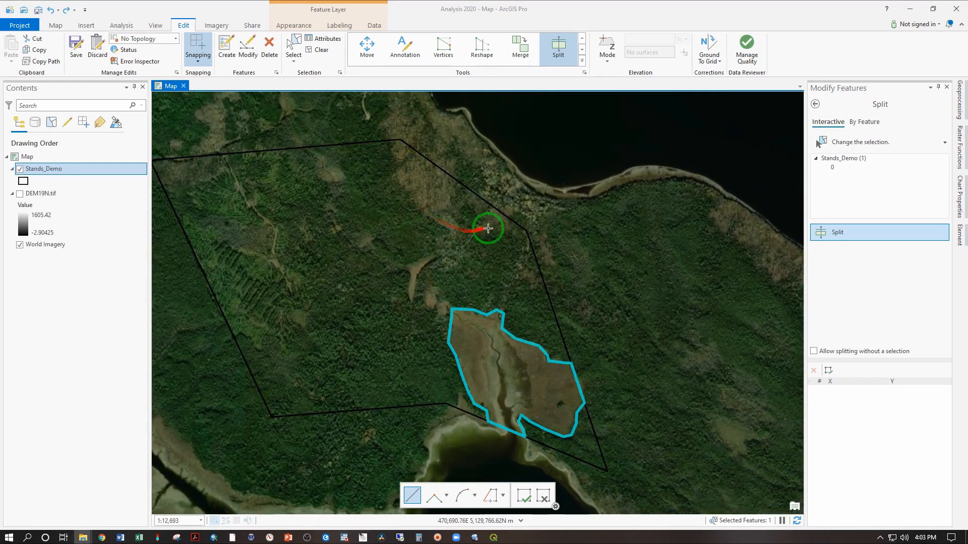
{"action": "left_click", "coordinate": [385, 126]}
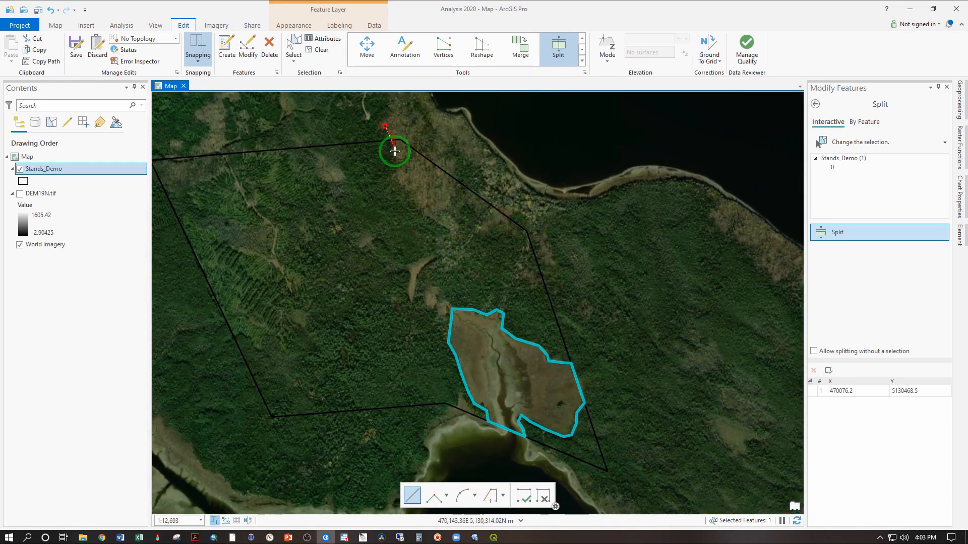
{"action": "left_click", "coordinate": [398, 159]}
{"action": "left_click", "coordinate": [400, 181]}
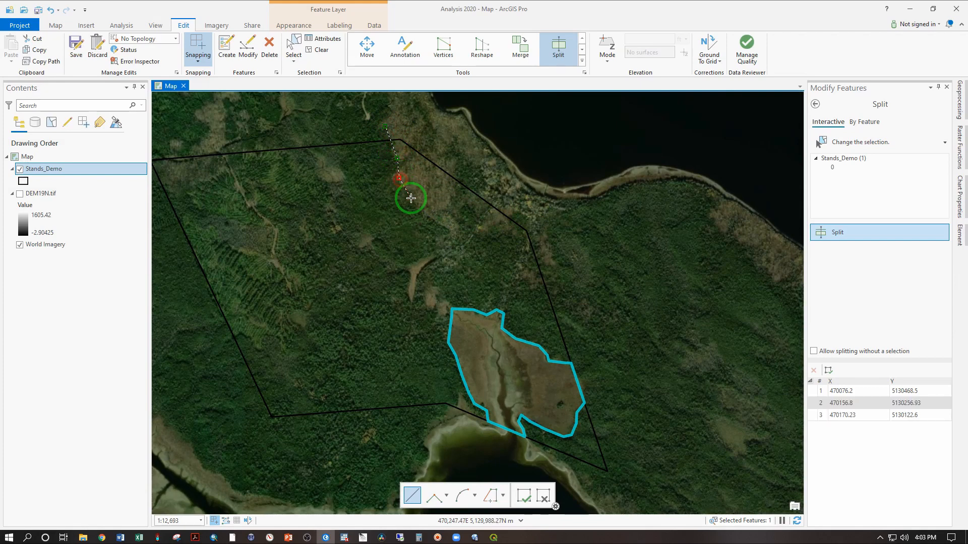
{"action": "left_click", "coordinate": [412, 204]}
{"action": "left_click", "coordinate": [437, 228]}
{"action": "left_click", "coordinate": [462, 236]}
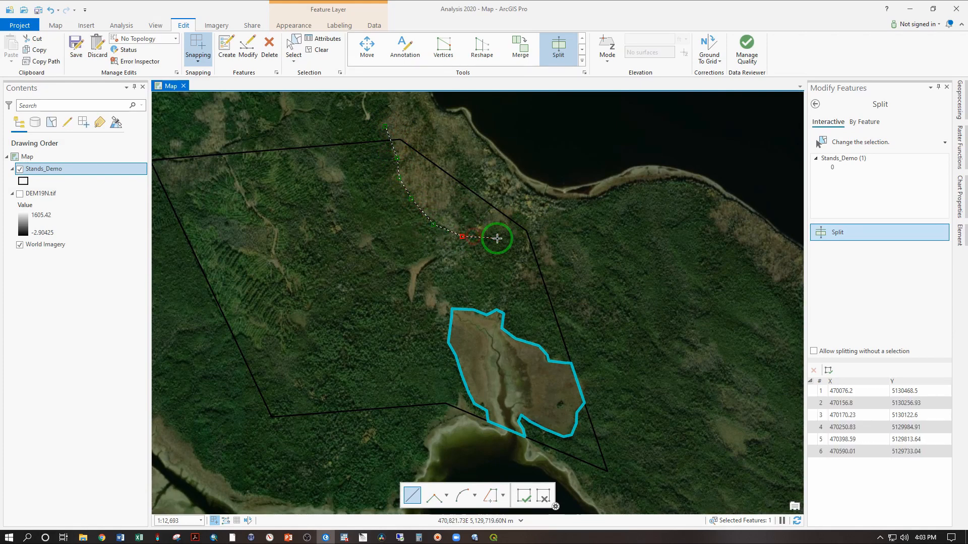
{"action": "left_click", "coordinate": [497, 238]}
{"action": "double_click", "coordinate": [518, 207]}
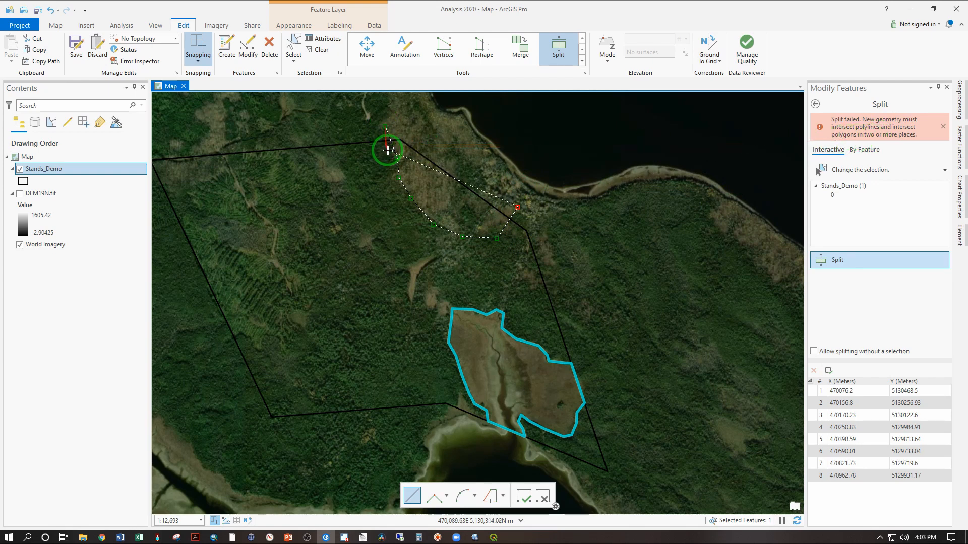
Try to complete the northeast split by extending its line toward the lakeshore, and discard the sketch.
{"action": "left_click", "coordinate": [519, 207]}
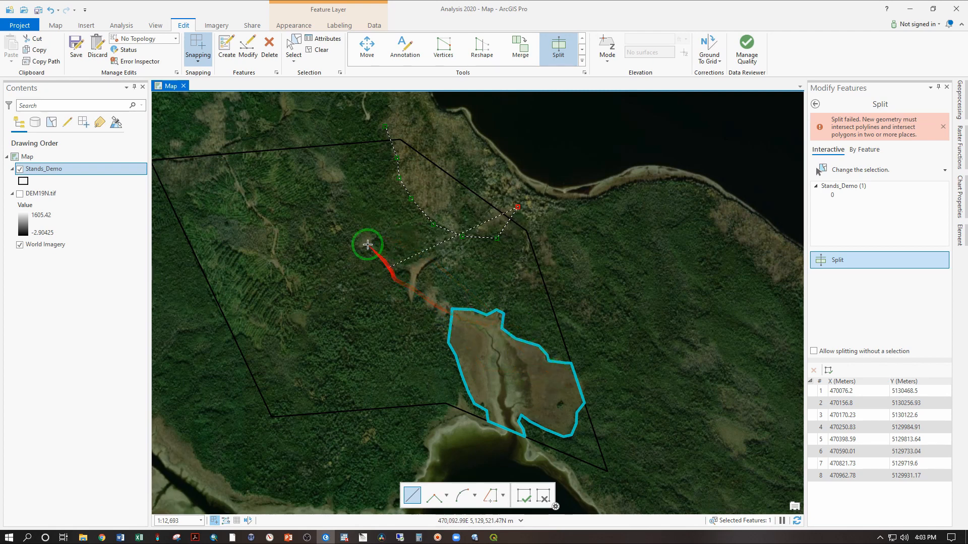
{"action": "double_click", "coordinate": [546, 195]}
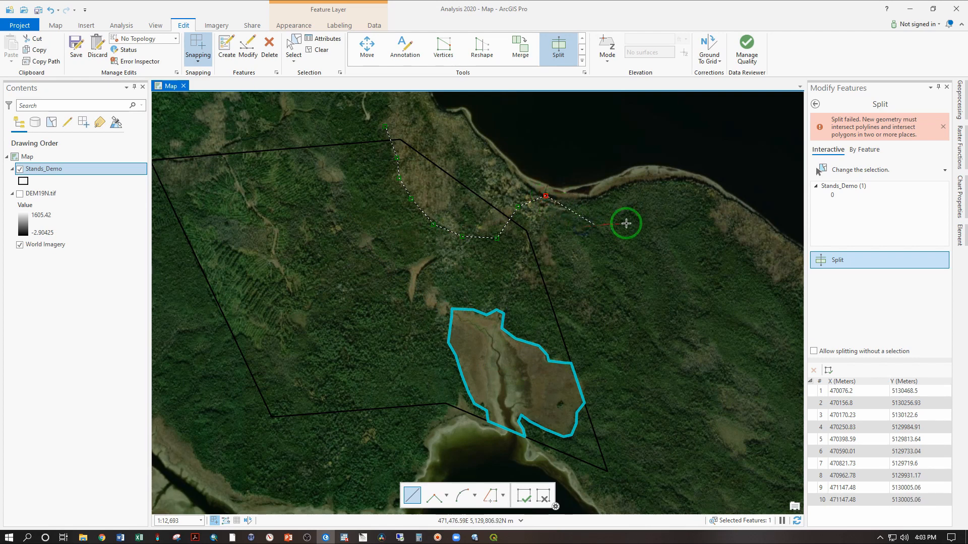
{"action": "left_click", "coordinate": [943, 126]}
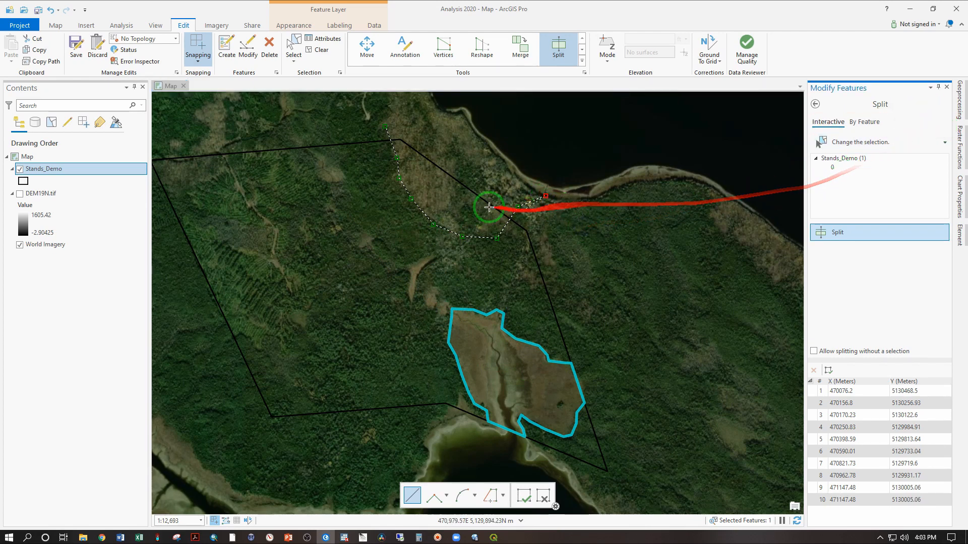
{"action": "double_click", "coordinate": [525, 170]}
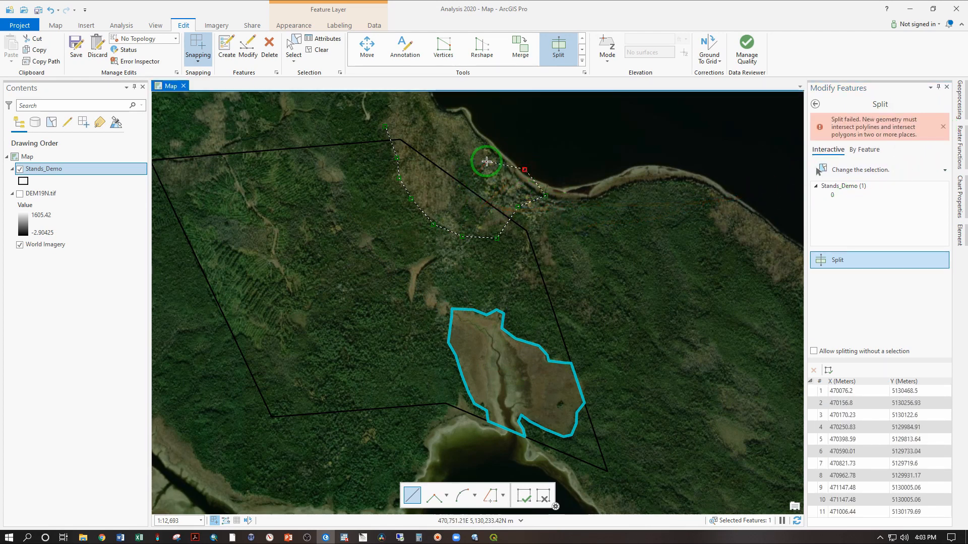
{"action": "key", "text": "Escape"}
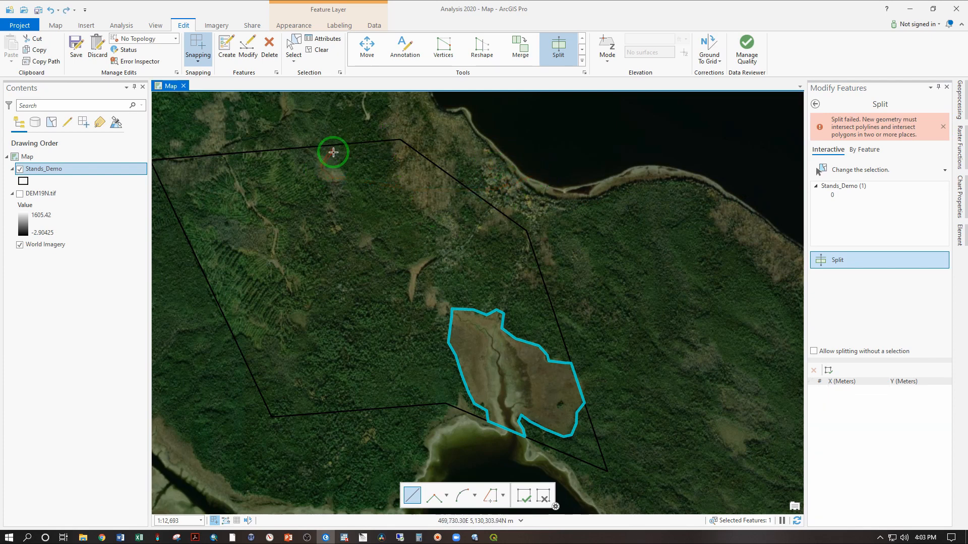
{"action": "key", "text": "ctrl+z"}
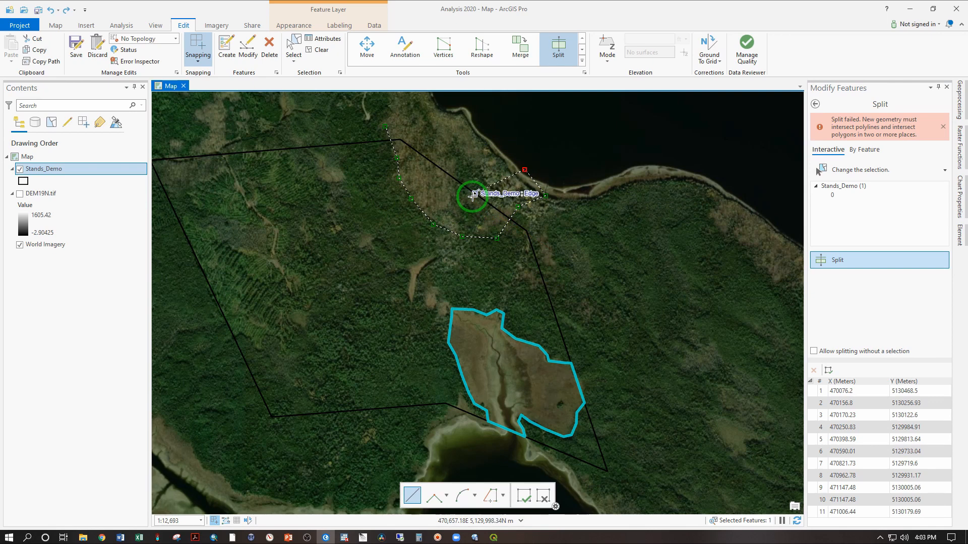
{"action": "key", "text": "Escape"}
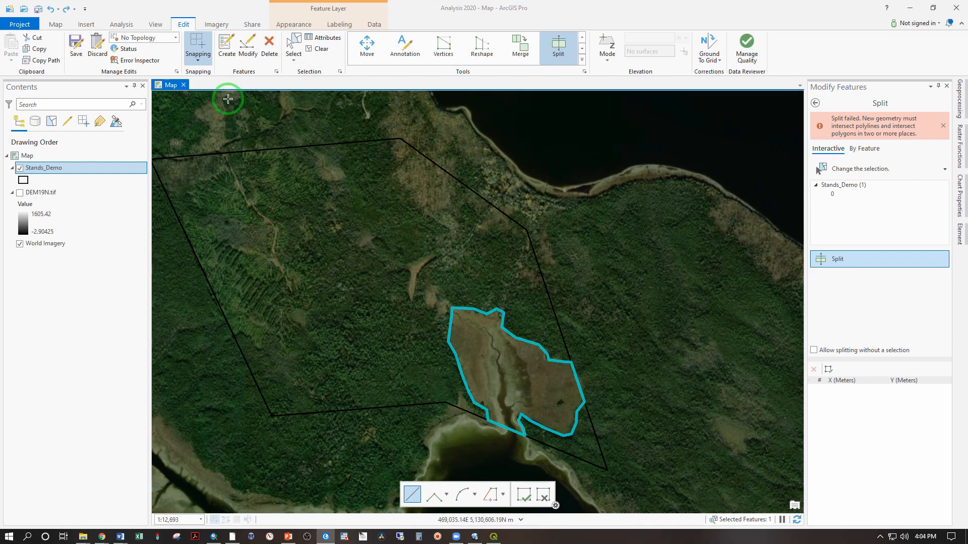
Select the stand polygons one at a time, ending with the large main stand northwest of the wetland.
{"action": "left_click", "coordinate": [294, 47]}
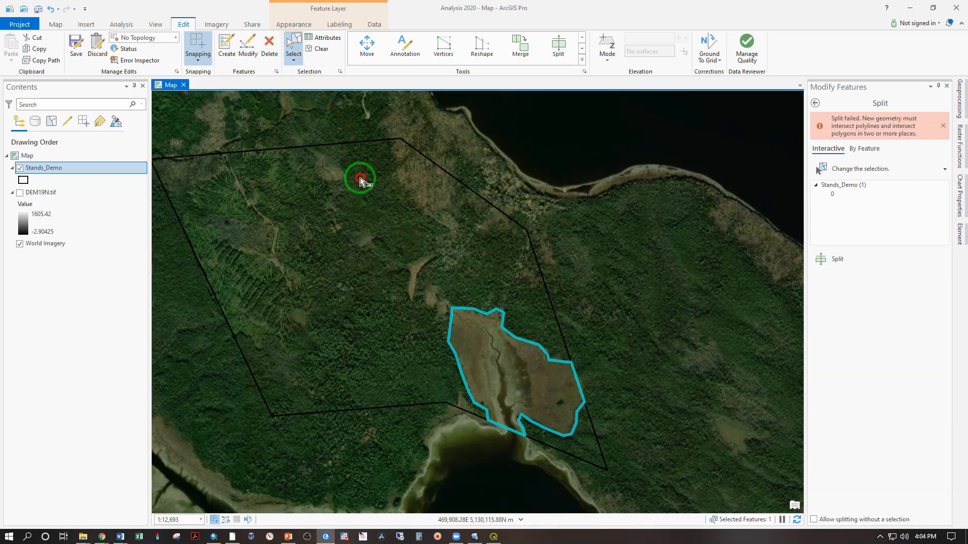
{"action": "left_click", "coordinate": [360, 180]}
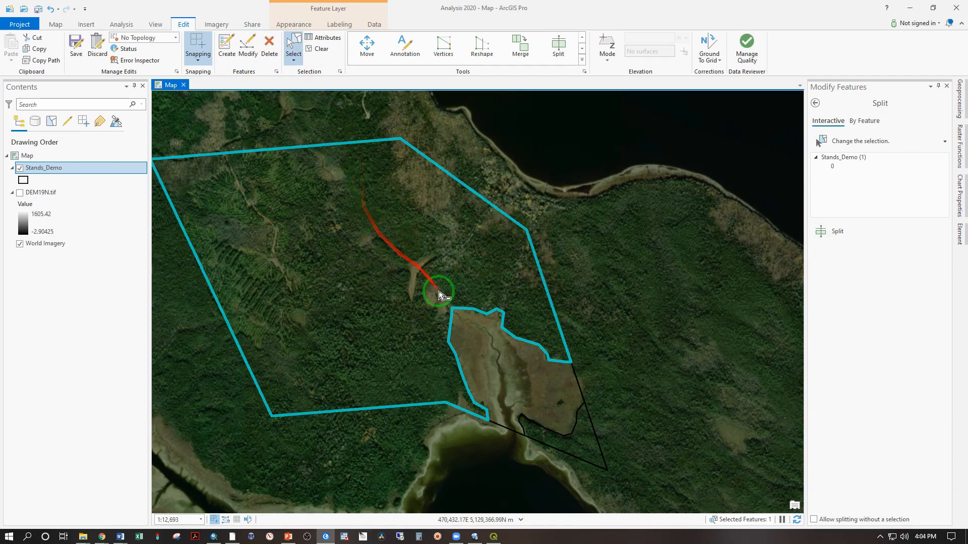
{"action": "left_click", "coordinate": [519, 403]}
{"action": "left_click", "coordinate": [583, 451]}
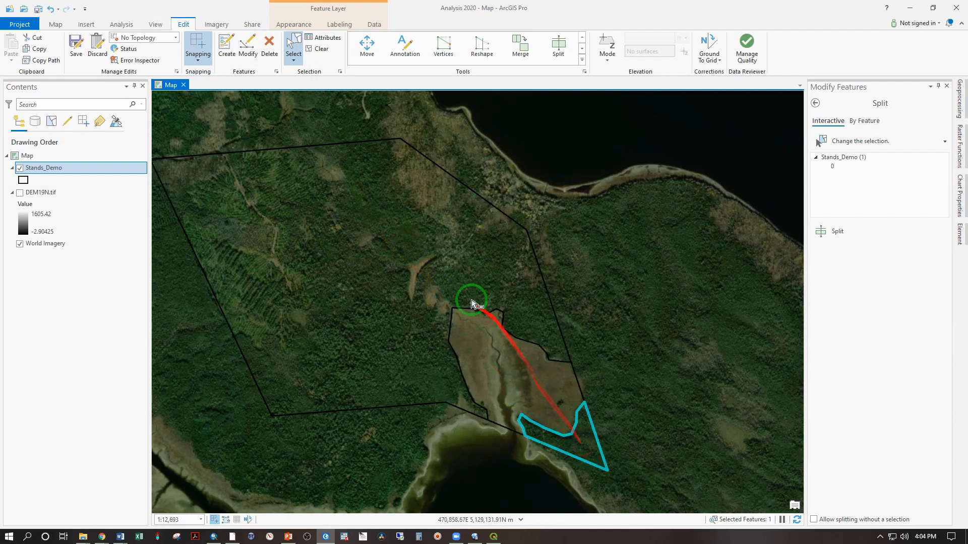
{"action": "left_click", "coordinate": [432, 263]}
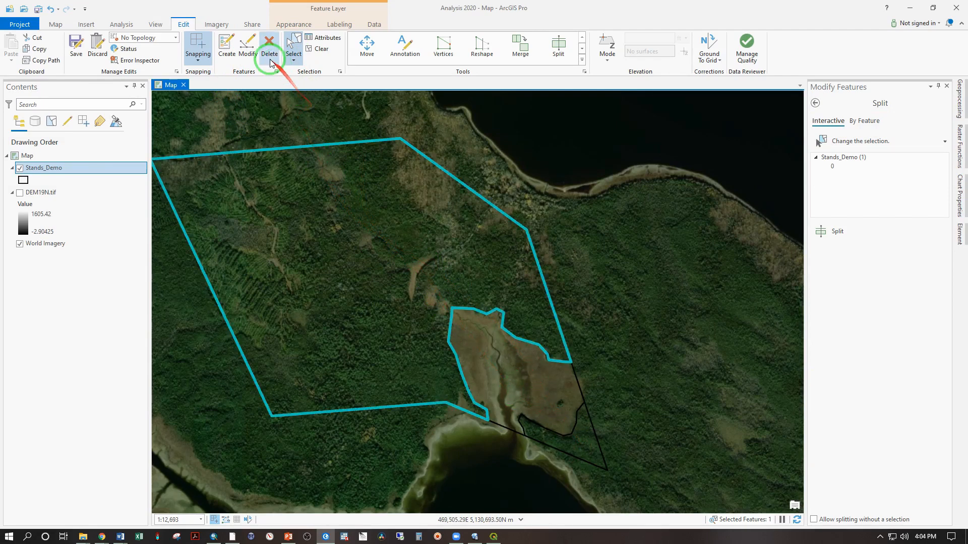
Split the brownish stand in the northeast corner off the large main stand with a curved line from the northern to the northeastern boundary.
{"action": "left_click", "coordinate": [247, 46]}
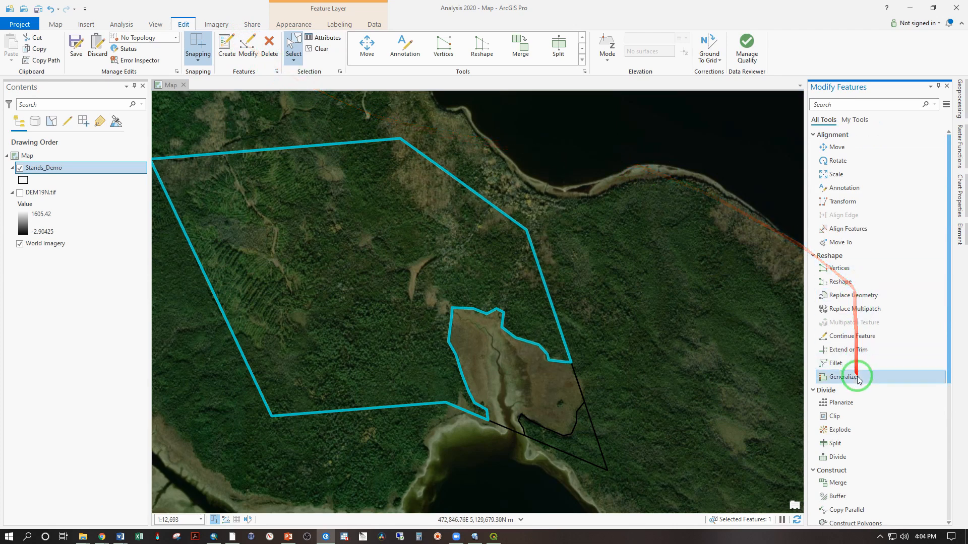
{"action": "left_click", "coordinate": [850, 446]}
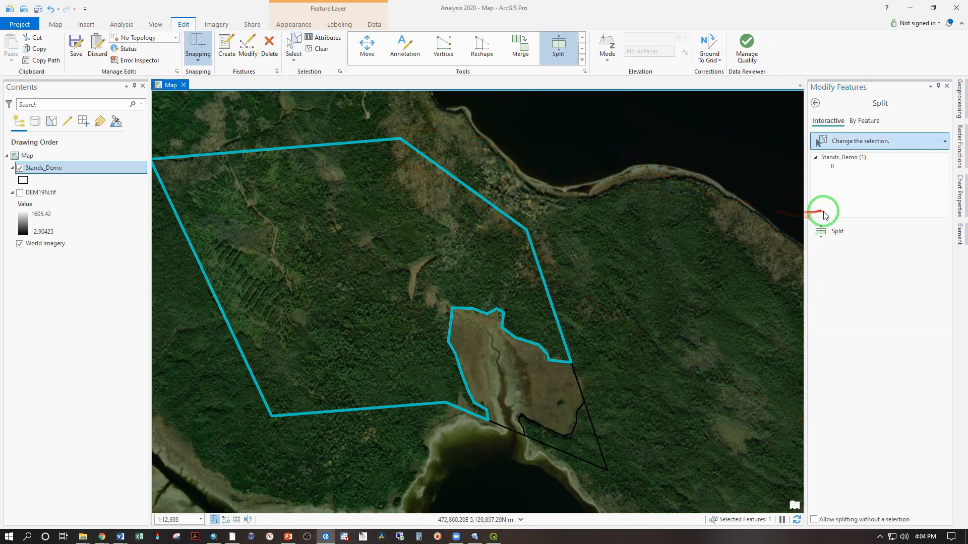
{"action": "left_click", "coordinate": [827, 231]}
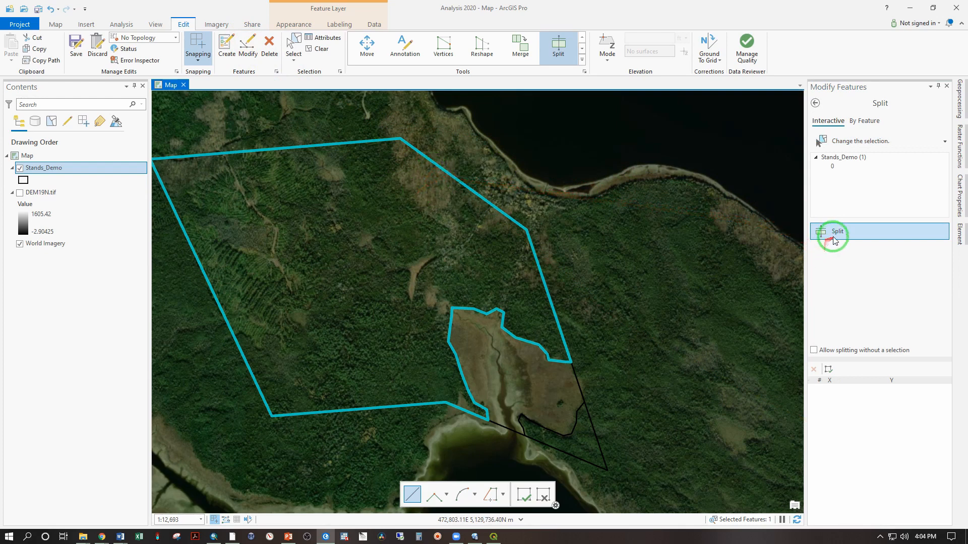
{"action": "left_click", "coordinate": [386, 125]}
{"action": "left_click", "coordinate": [395, 155]}
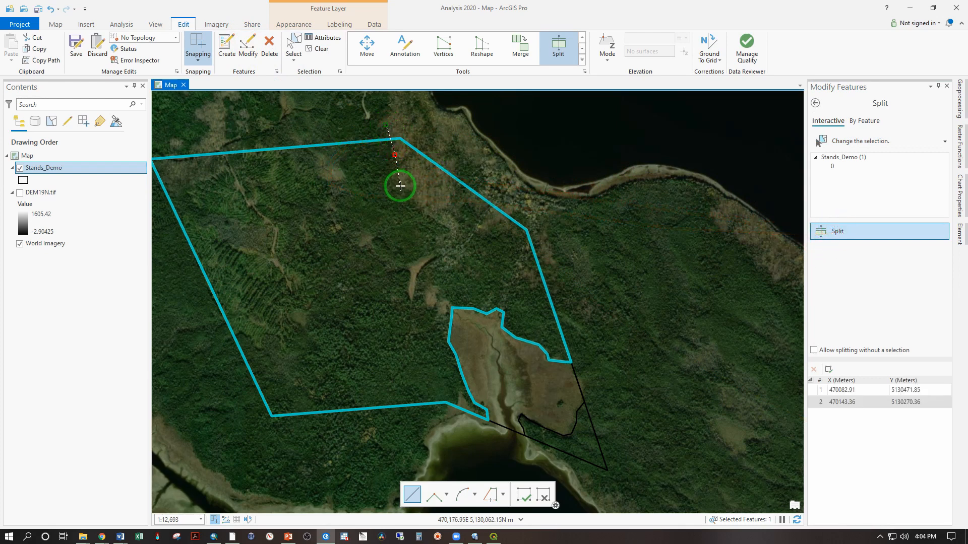
{"action": "left_click", "coordinate": [400, 186]}
{"action": "left_click", "coordinate": [434, 222]}
{"action": "left_click", "coordinate": [461, 235]}
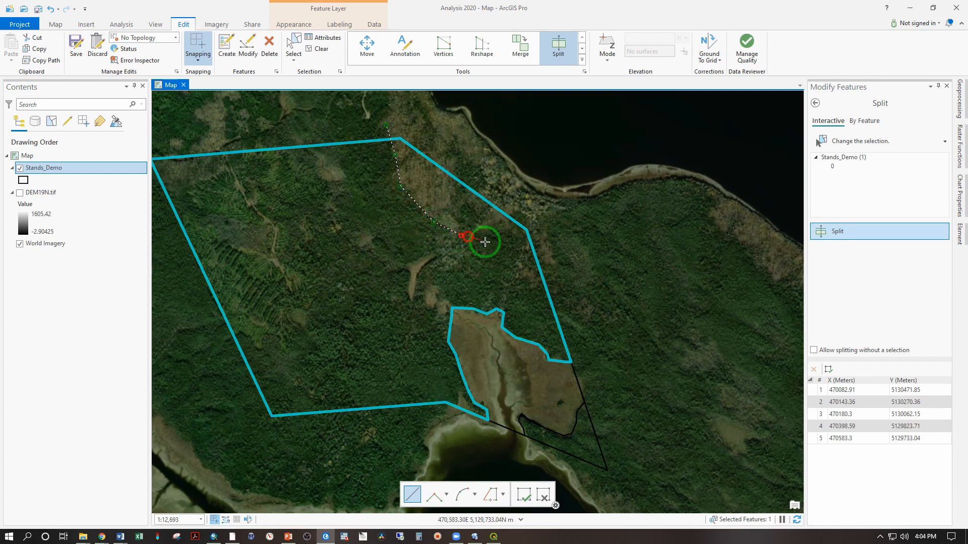
{"action": "left_click", "coordinate": [496, 240]}
{"action": "left_click", "coordinate": [519, 233]}
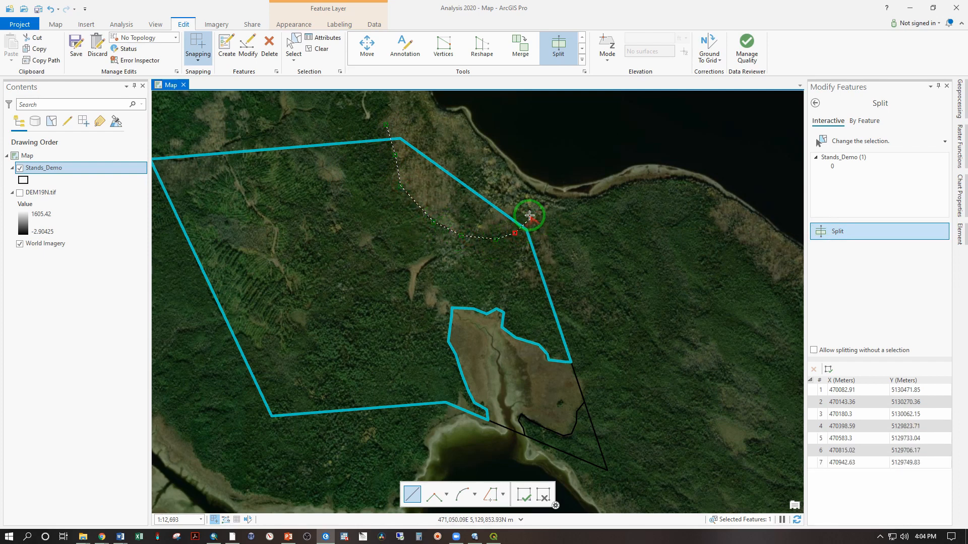
{"action": "double_click", "coordinate": [529, 215]}
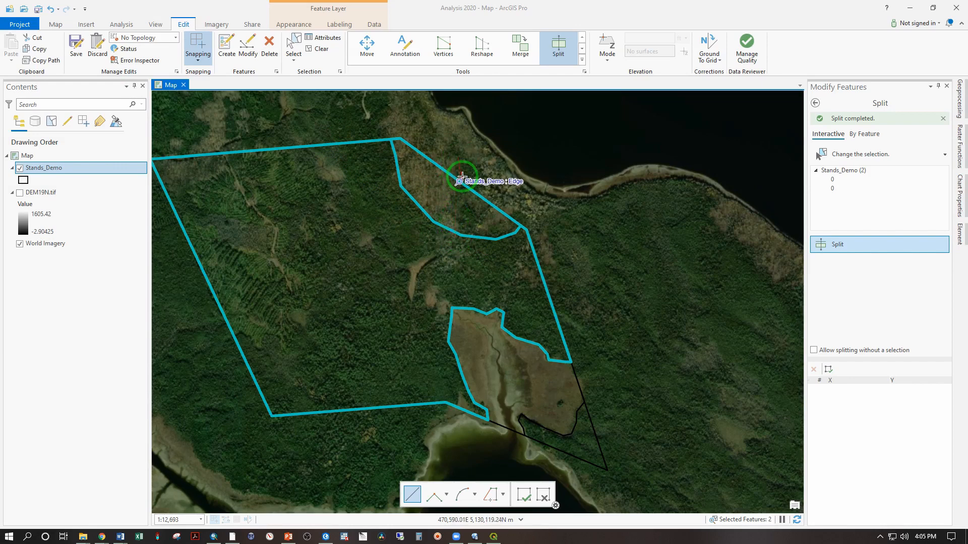
Split the new northeast corner stand into two parts with a roughly north-south line through its middle.
{"action": "left_click", "coordinate": [459, 168]}
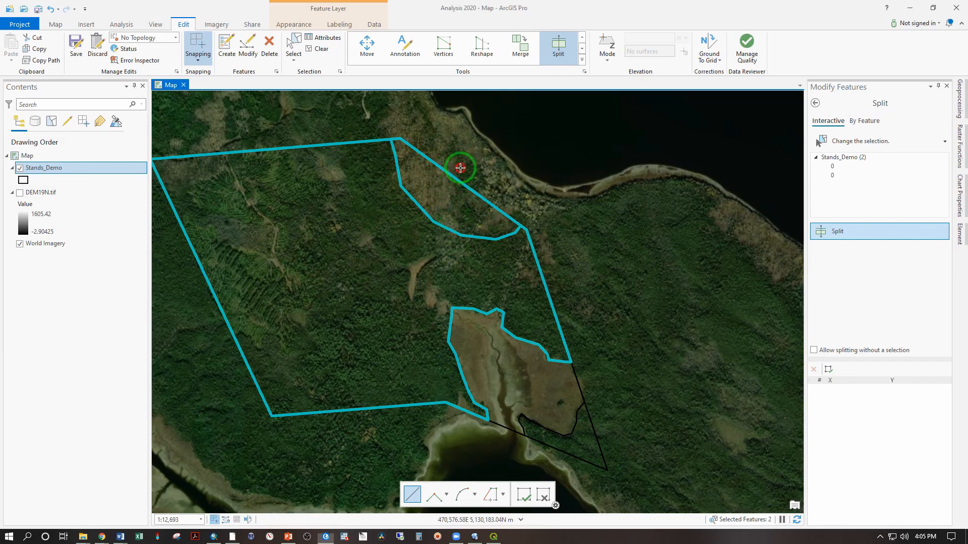
{"action": "left_click", "coordinate": [452, 197]}
{"action": "left_click", "coordinate": [454, 217]}
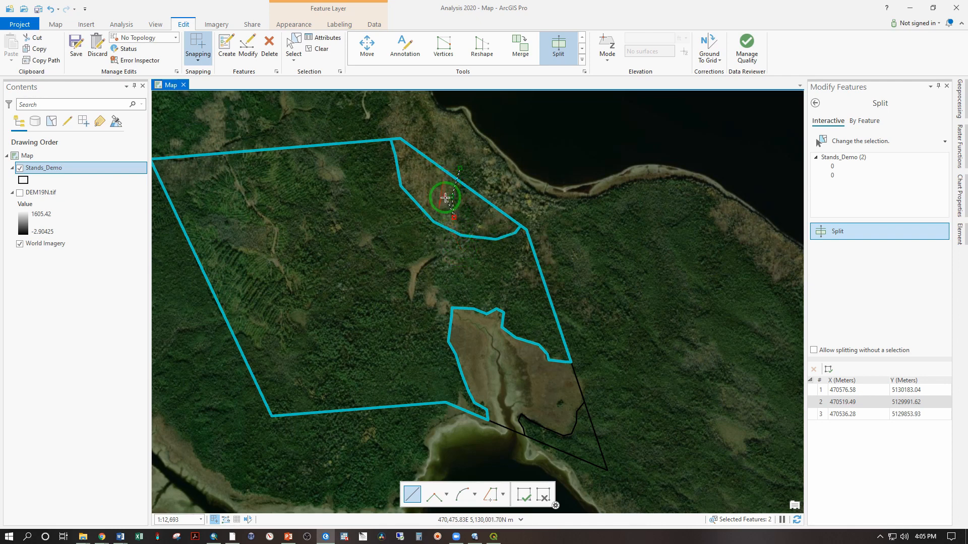
{"action": "double_click", "coordinate": [459, 254]}
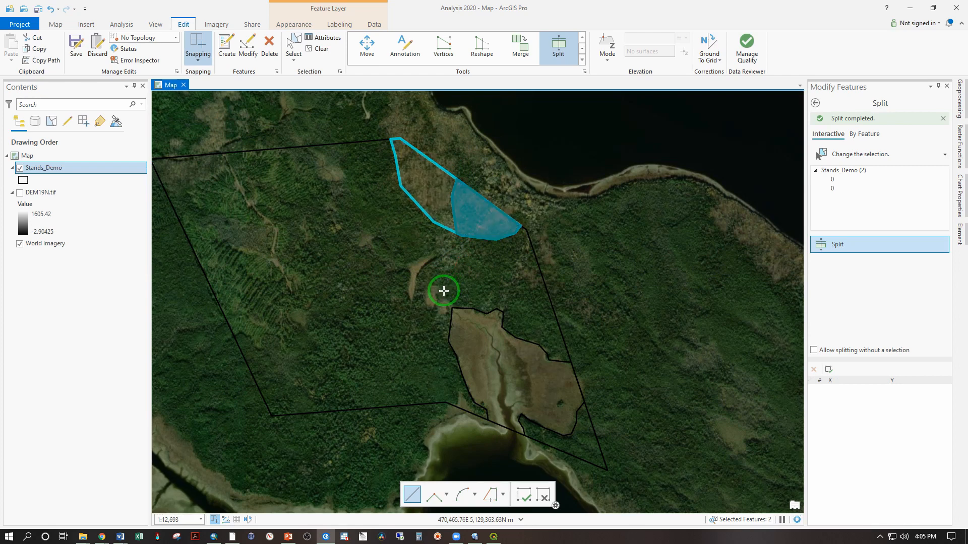
{"action": "mouse_move", "coordinate": [231, 329]}
{"action": "left_mouse_down"}
{"action": "mouse_move", "coordinate": [201, 293]}
{"action": "mouse_move", "coordinate": [233, 162]}
{"action": "left_mouse_up"}
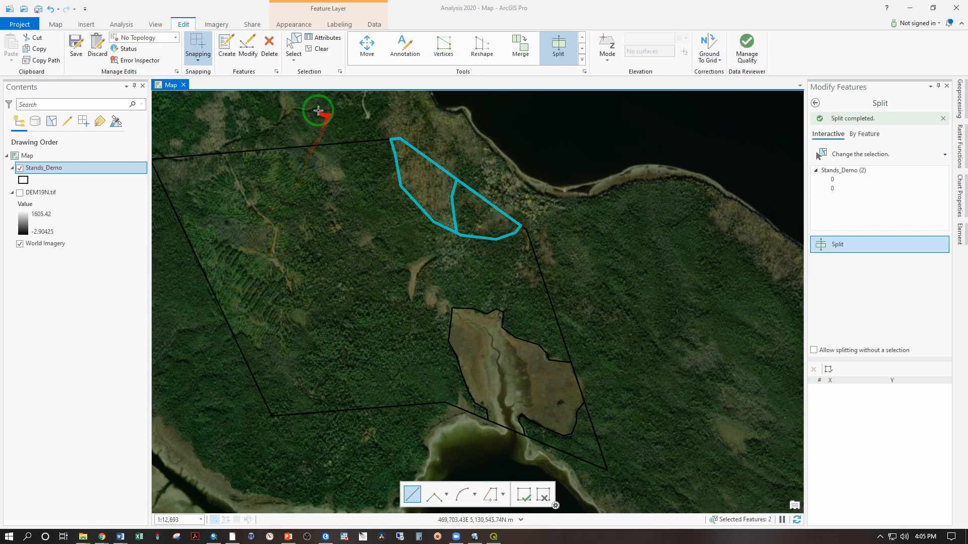
Select the large main stand and split off the strip-cut area along its southern and eastern edges, from the western to the northern boundary.
{"action": "left_click", "coordinate": [293, 49]}
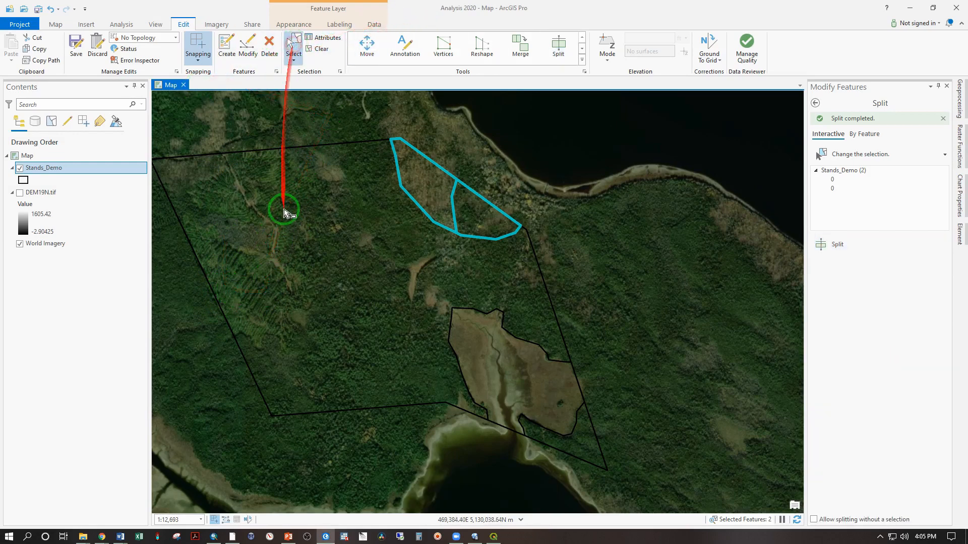
{"action": "left_click", "coordinate": [295, 217]}
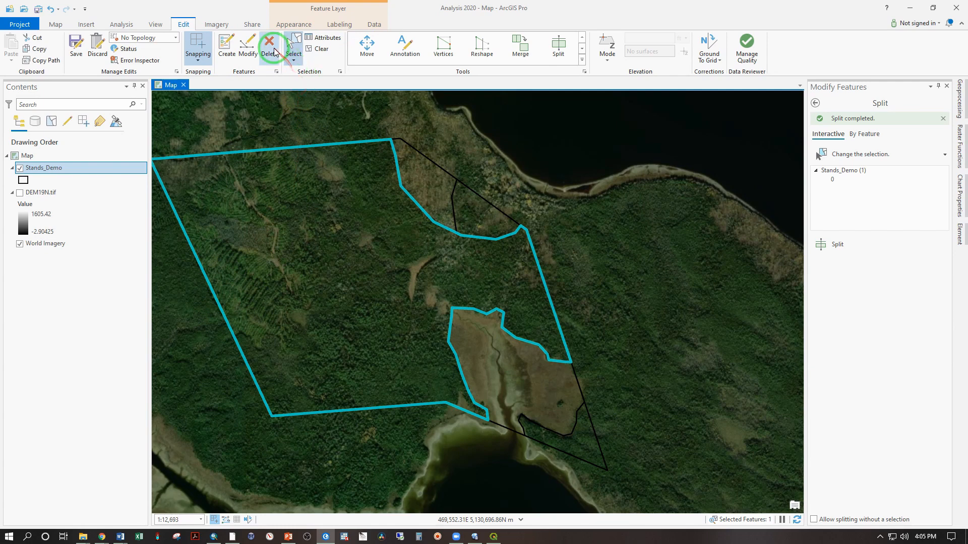
{"action": "left_click", "coordinate": [248, 46]}
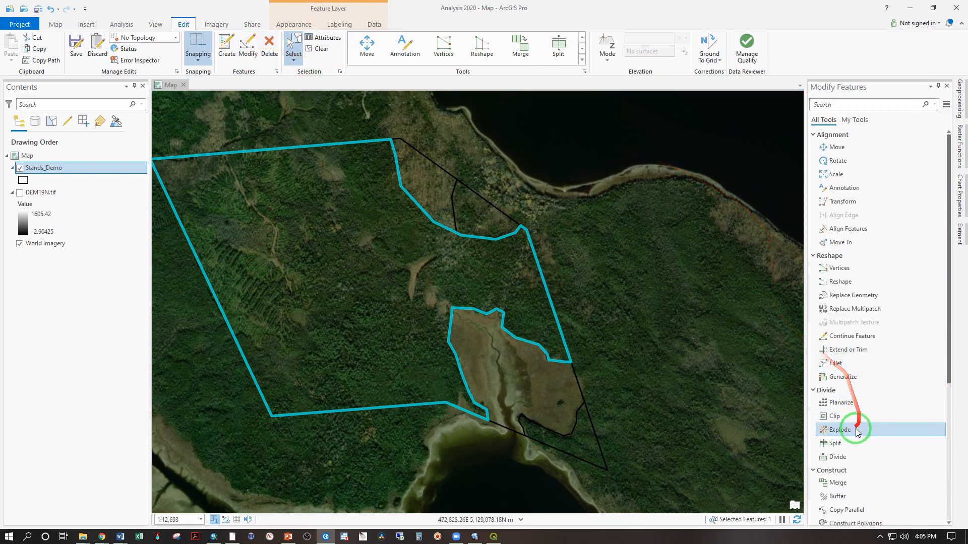
{"action": "left_click", "coordinate": [834, 443]}
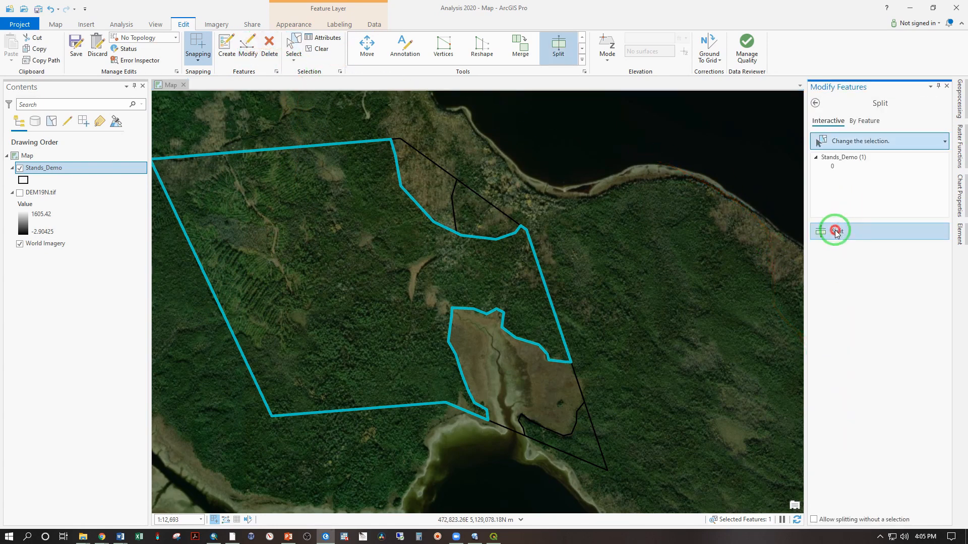
{"action": "left_click", "coordinate": [223, 343]}
{"action": "left_click", "coordinate": [244, 336]}
{"action": "left_click", "coordinate": [261, 345]}
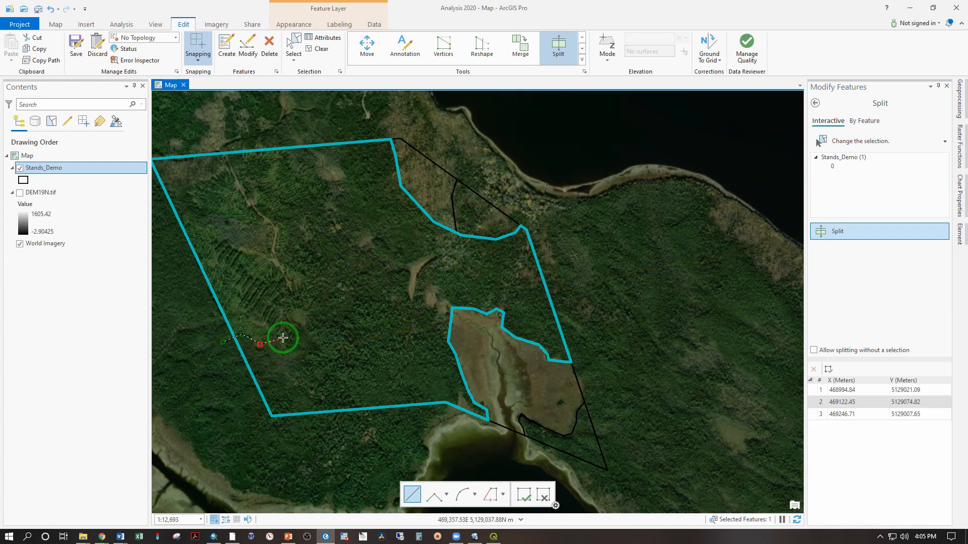
{"action": "left_click", "coordinate": [291, 336]}
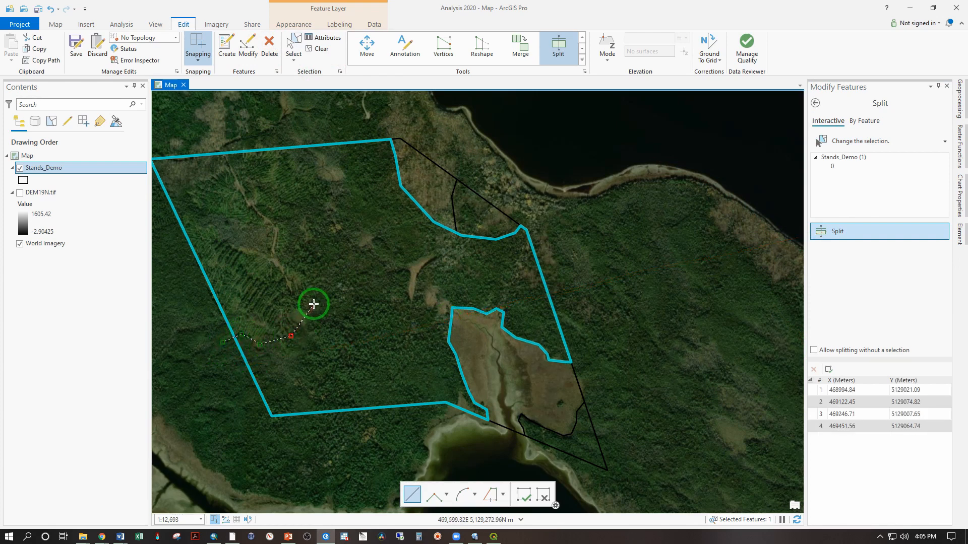
{"action": "left_click", "coordinate": [300, 325]}
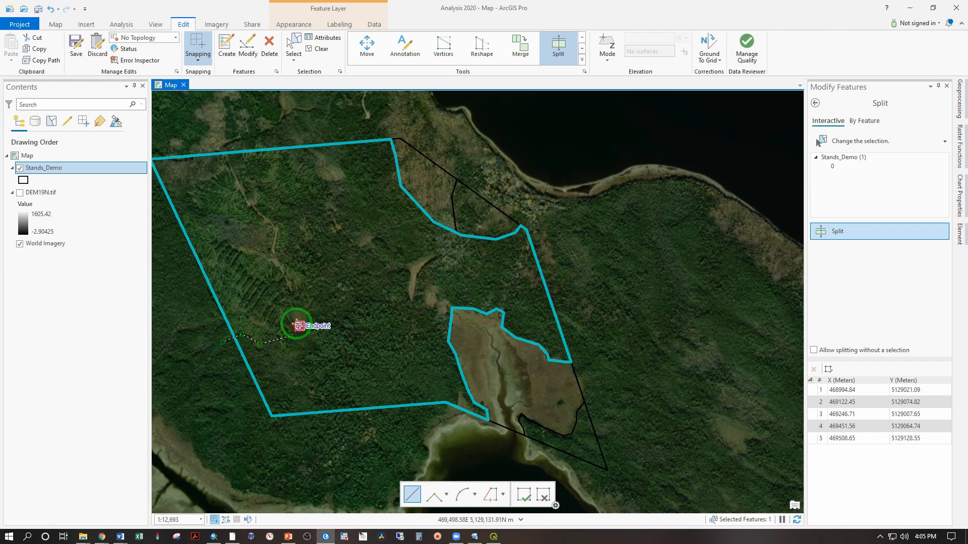
{"action": "left_click", "coordinate": [287, 322]}
{"action": "left_click", "coordinate": [295, 308]}
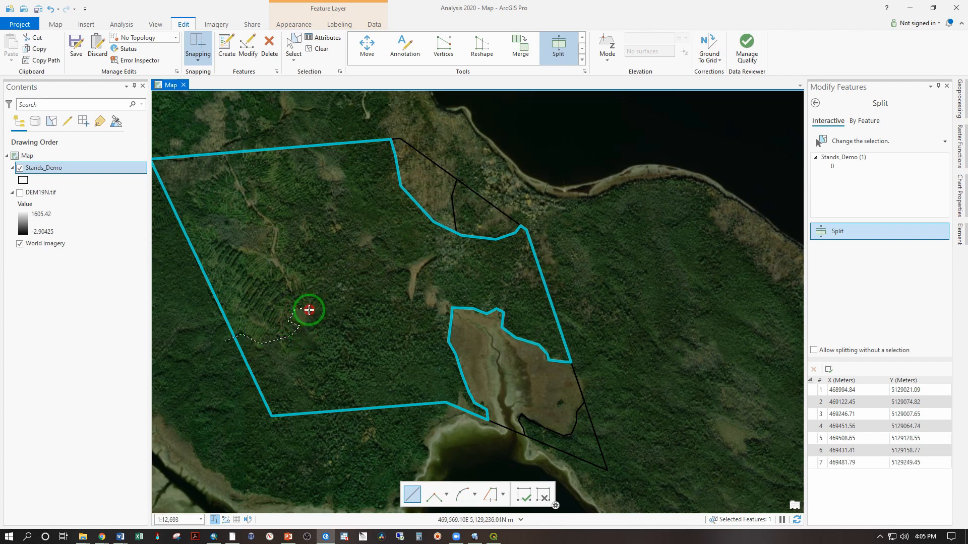
{"action": "left_click", "coordinate": [309, 310]}
{"action": "left_click", "coordinate": [319, 291]}
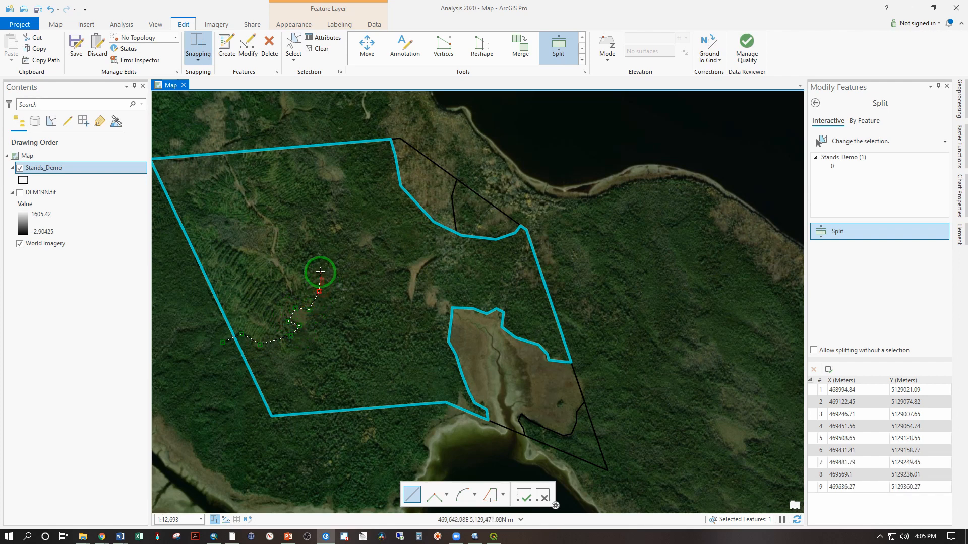
{"action": "left_click", "coordinate": [293, 266]}
{"action": "left_click", "coordinate": [287, 245]}
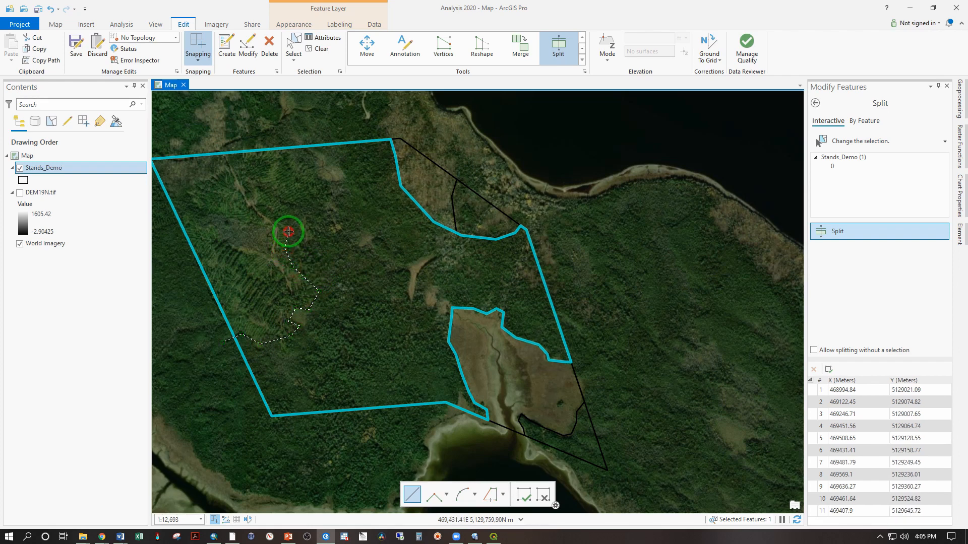
{"action": "left_click", "coordinate": [288, 231]}
{"action": "left_click", "coordinate": [287, 219]}
{"action": "left_click", "coordinate": [305, 202]}
{"action": "left_click", "coordinate": [322, 191]}
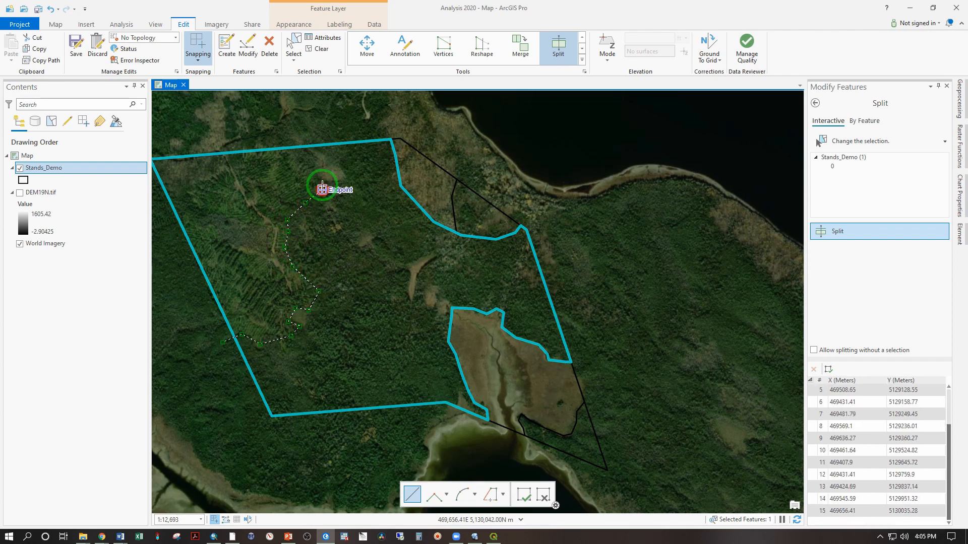
{"action": "left_click", "coordinate": [312, 170]}
{"action": "double_click", "coordinate": [282, 137]}
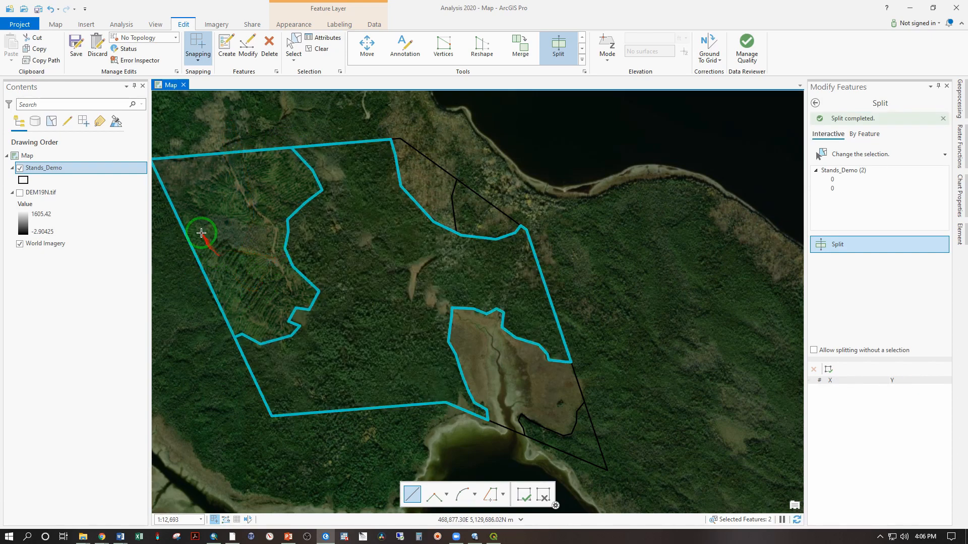
Split the strip-cut stand in two along the northern edge of the striped rows, from its eastern edge to the western boundary.
{"action": "left_click", "coordinate": [300, 261]}
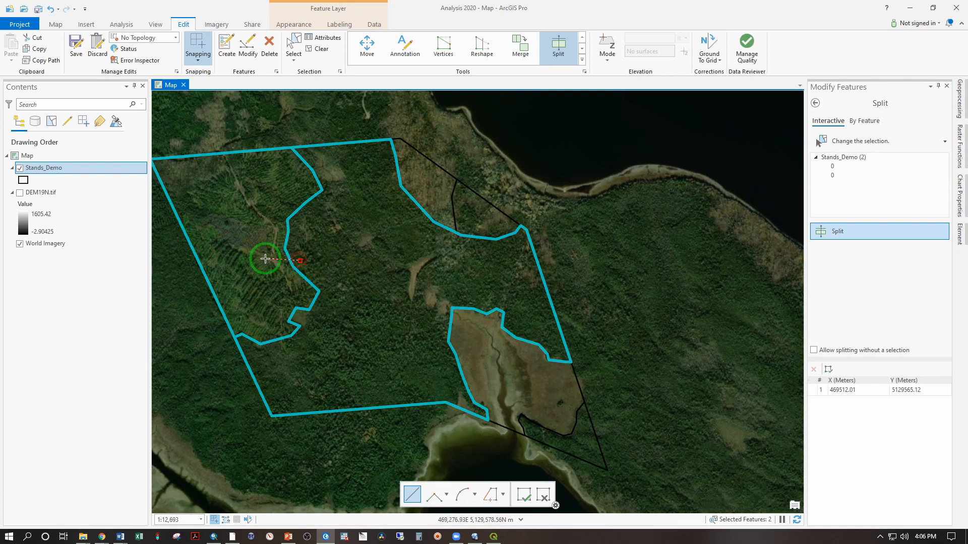
{"action": "left_click", "coordinate": [261, 257]}
{"action": "left_click", "coordinate": [229, 244]}
{"action": "left_click", "coordinate": [217, 229]}
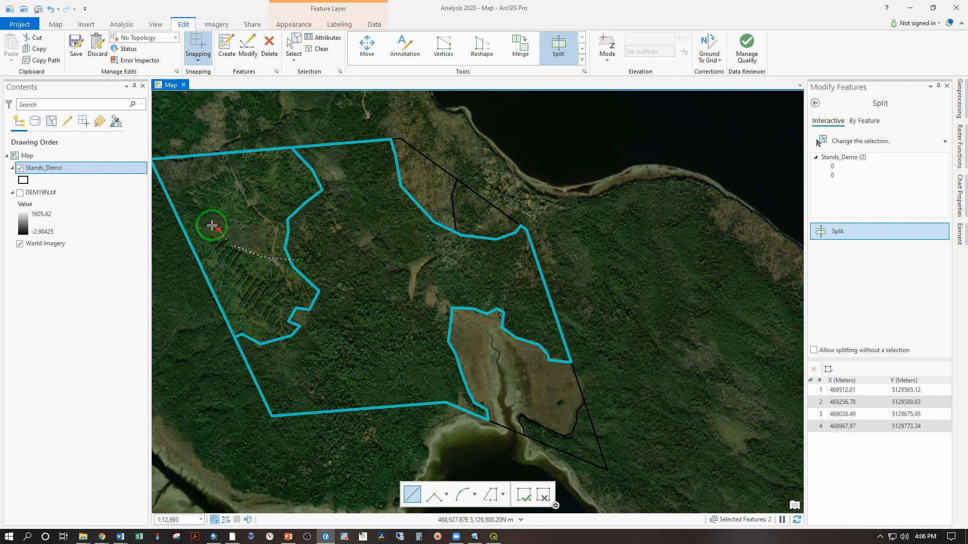
{"action": "left_click", "coordinate": [199, 223]}
{"action": "double_click", "coordinate": [168, 222]}
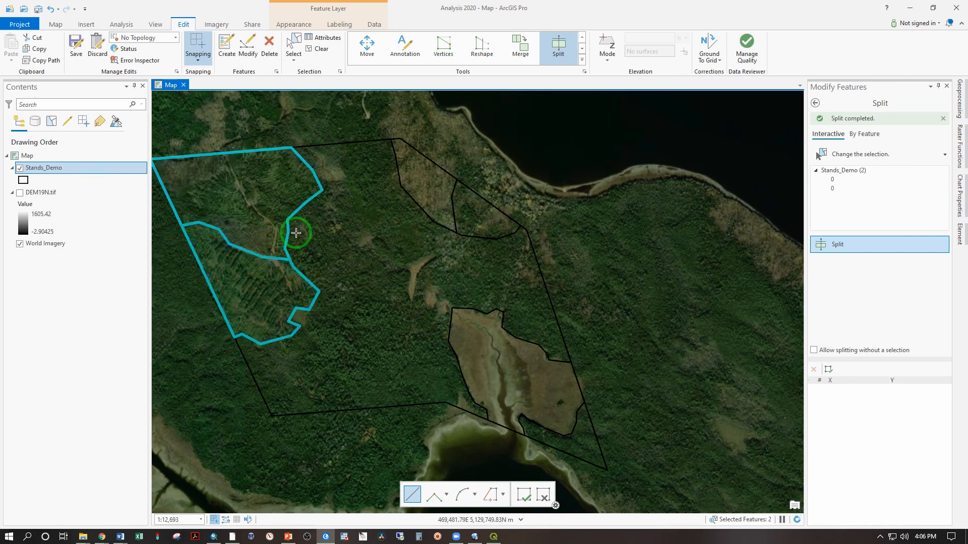
Split a narrow east-west band off the southern side of the northwest stand, from its eastern edge to the western boundary.
{"action": "left_click", "coordinate": [295, 230]}
{"action": "left_click", "coordinate": [264, 226]}
{"action": "left_click", "coordinate": [246, 222]}
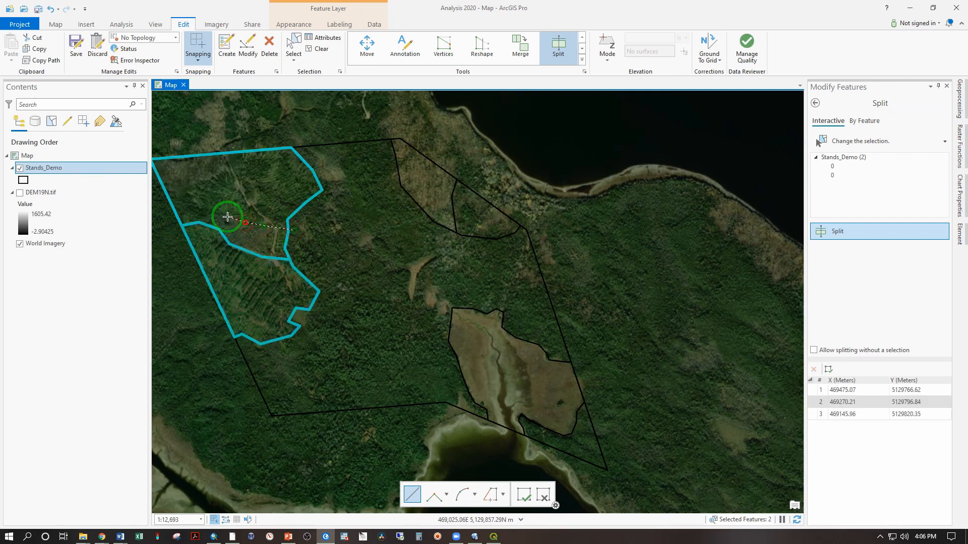
{"action": "left_click", "coordinate": [225, 215]}
{"action": "left_click", "coordinate": [204, 211]}
{"action": "left_click", "coordinate": [185, 203]}
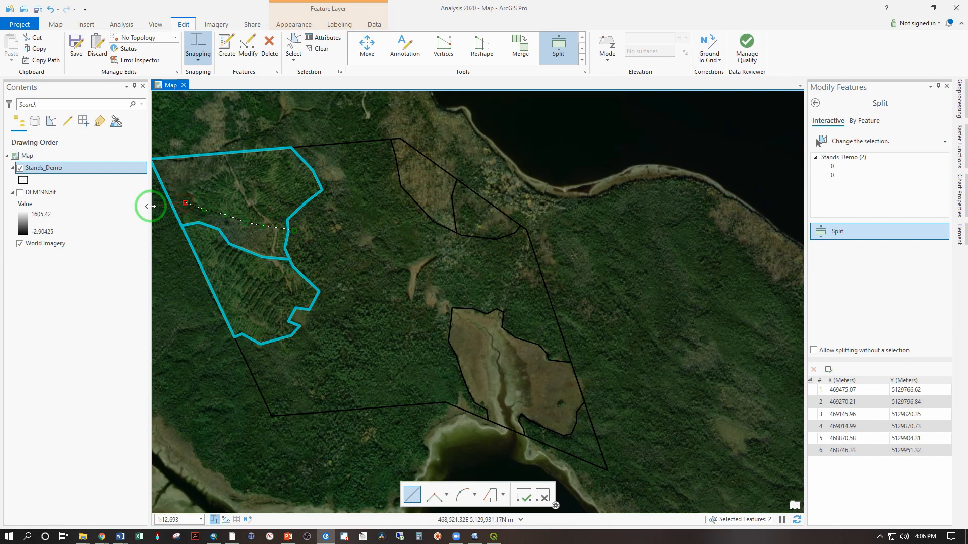
{"action": "left_click", "coordinate": [160, 208]}
{"action": "double_click", "coordinate": [161, 209]}
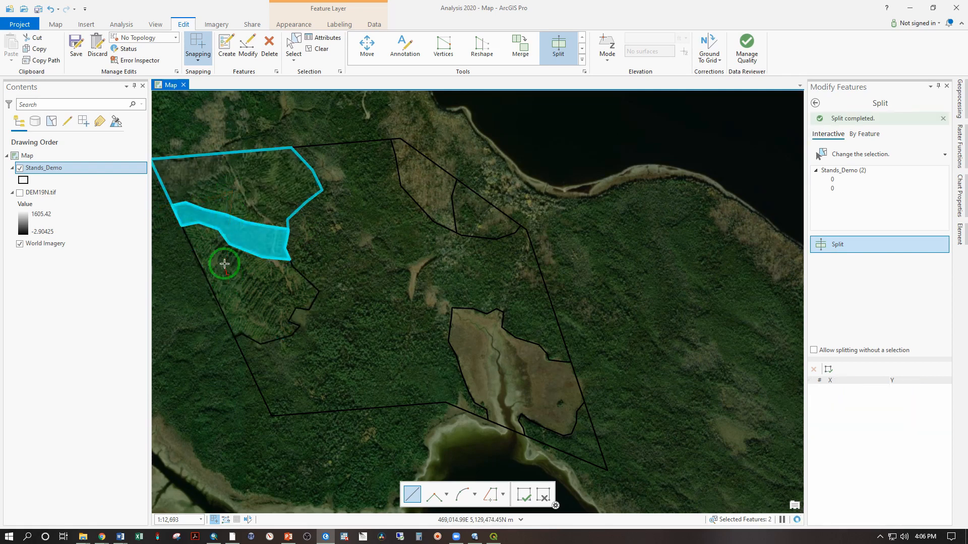
Select the narrow western band, the large main stand and the western of the two northeast stands in turn to check the splits.
{"action": "left_click", "coordinate": [292, 43]}
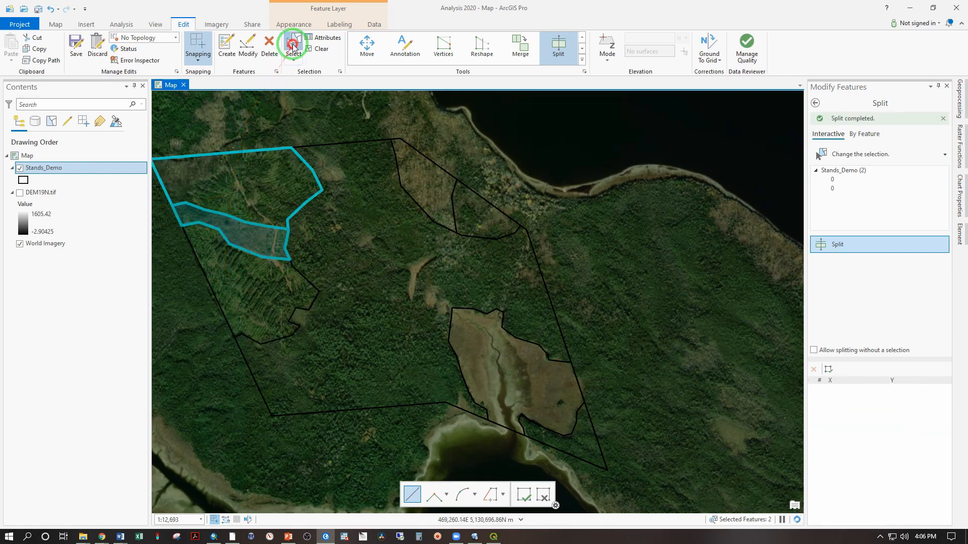
{"action": "left_click", "coordinate": [245, 244]}
{"action": "left_click", "coordinate": [372, 220]}
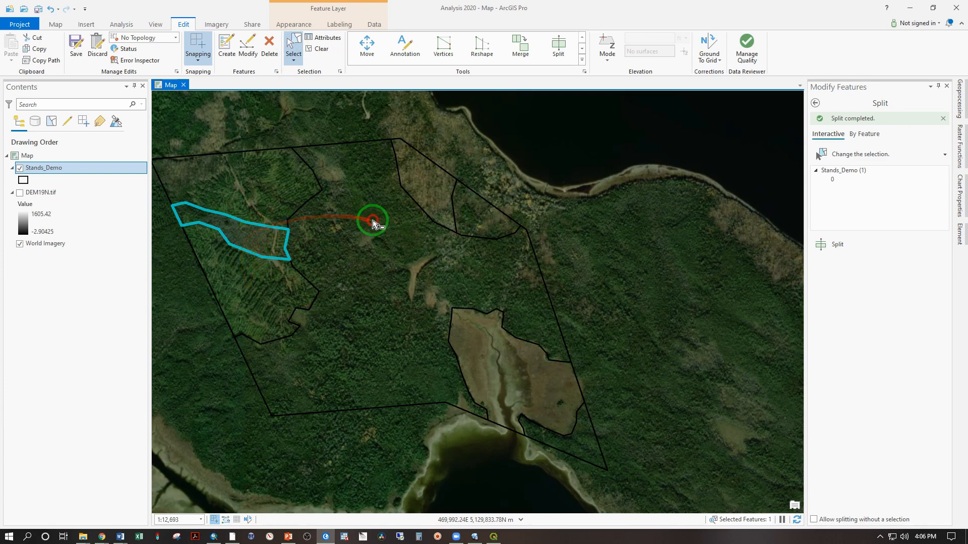
{"action": "left_click", "coordinate": [418, 188]}
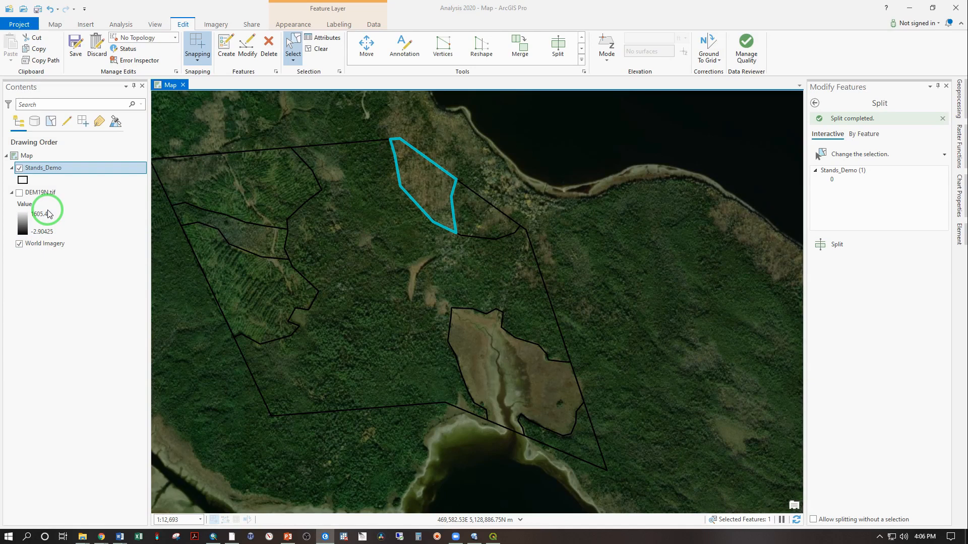
Open the attribute table of Stands_Demo and save the edits made to the stands.
{"action": "right_click", "coordinate": [46, 168]}
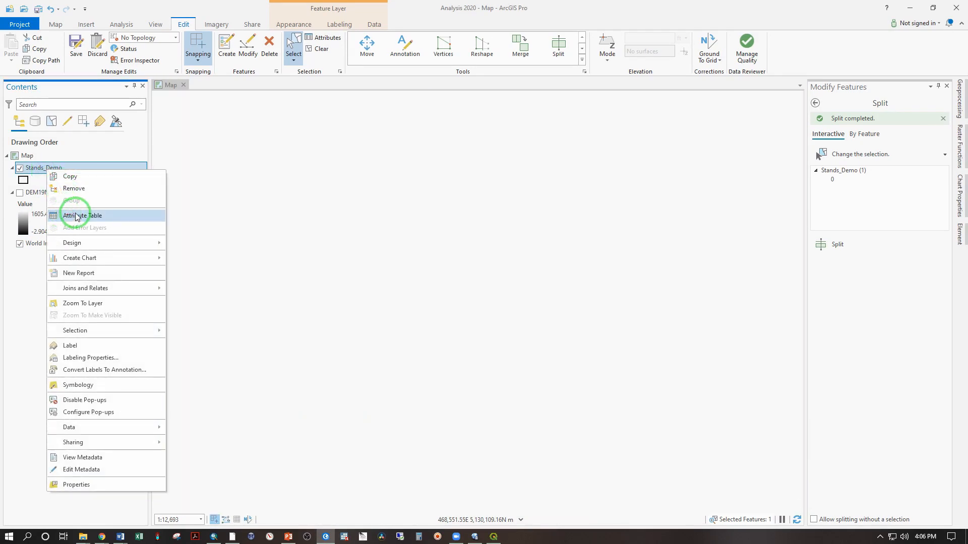
{"action": "left_click", "coordinate": [66, 218]}
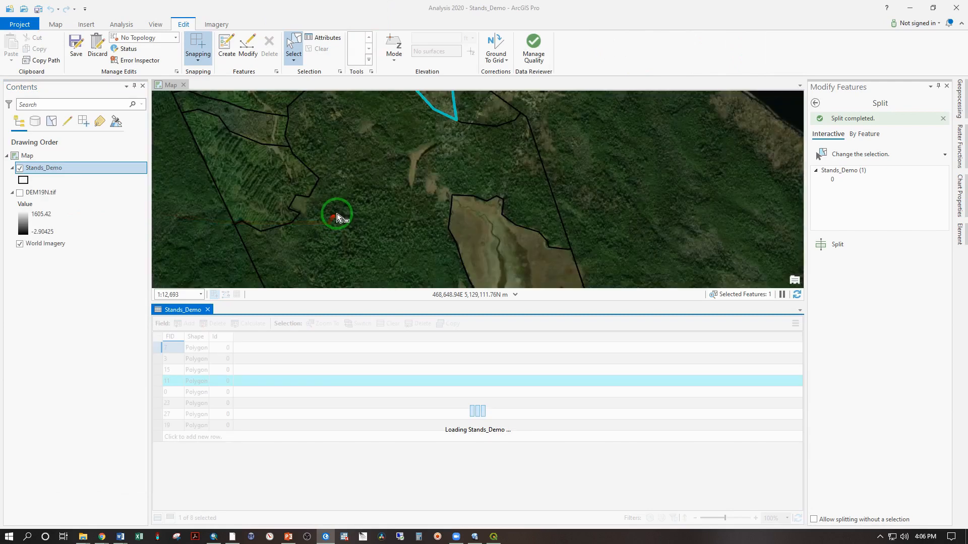
{"action": "left_click", "coordinate": [75, 47]}
{"action": "left_click", "coordinate": [488, 280]}
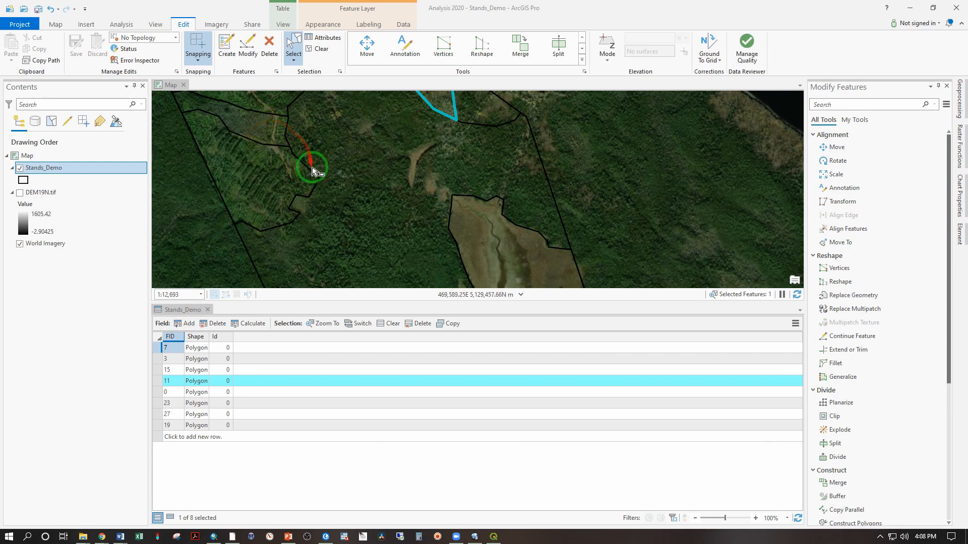
Add three new fields named Stocking, Size and Species to the Stands_Demo table.
{"action": "left_click", "coordinate": [188, 324]}
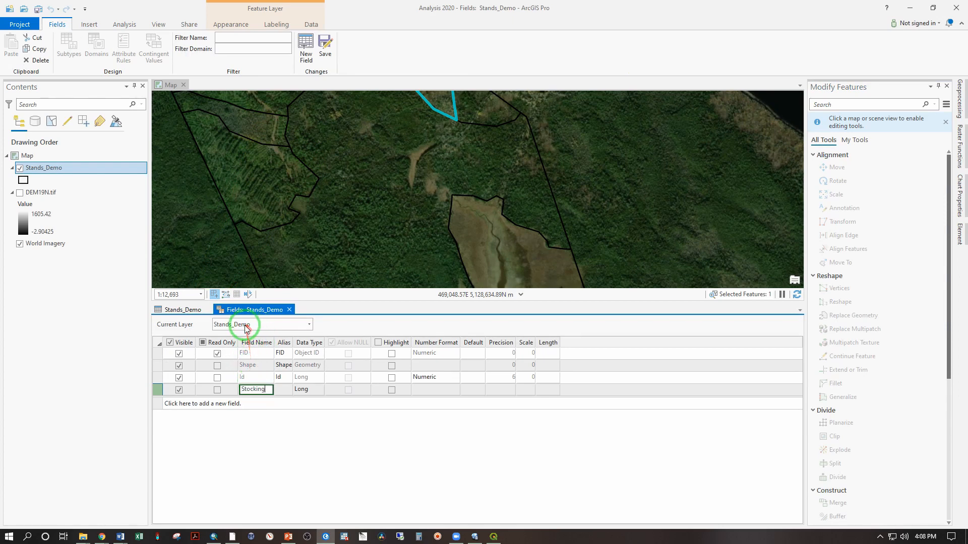
{"action": "left_click", "coordinate": [172, 406]}
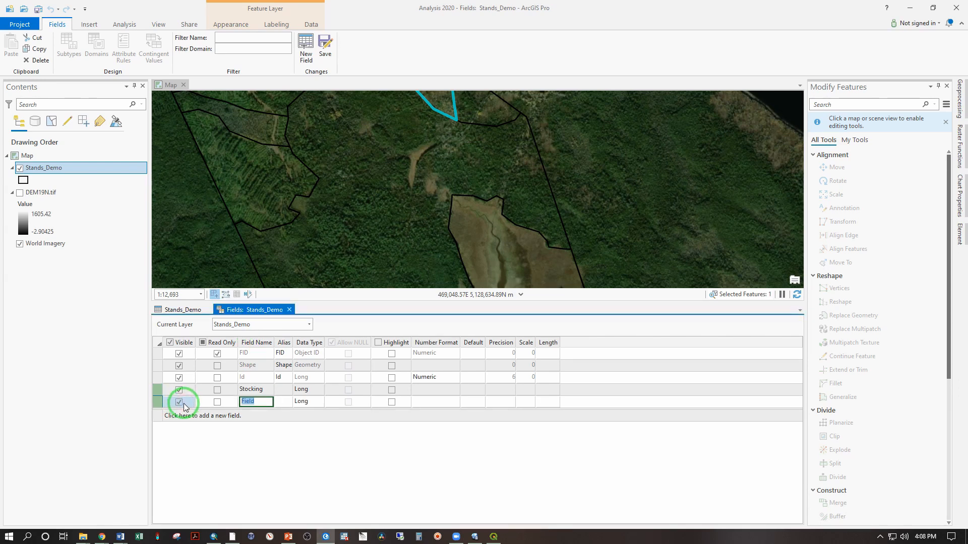
{"action": "type", "text": "Size"}
{"action": "left_click", "coordinate": [255, 416]}
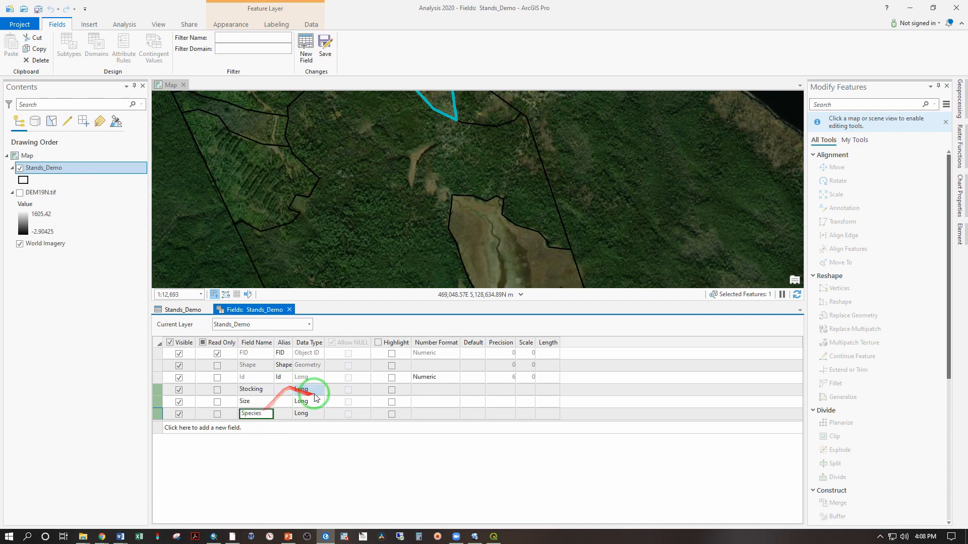
Set the data type of the Species, Size and Stocking fields to Text.
{"action": "left_click", "coordinate": [307, 415]}
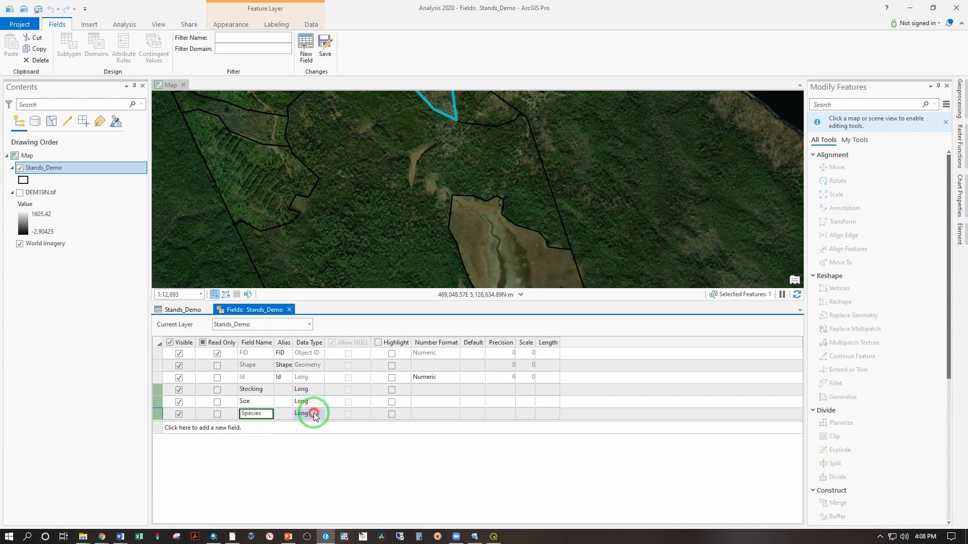
{"action": "left_click", "coordinate": [316, 414]}
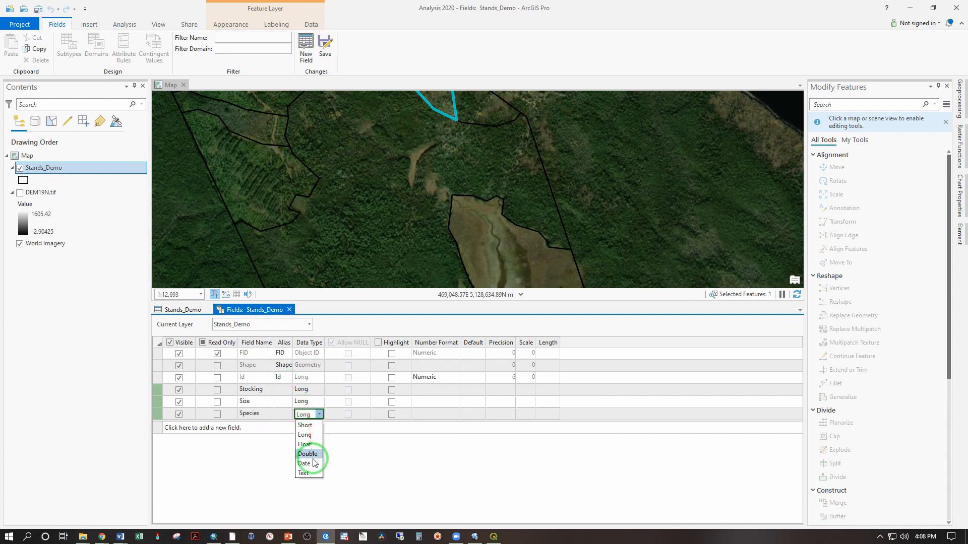
{"action": "left_click", "coordinate": [304, 473]}
{"action": "left_click", "coordinate": [307, 402]}
{"action": "left_click", "coordinate": [309, 403]}
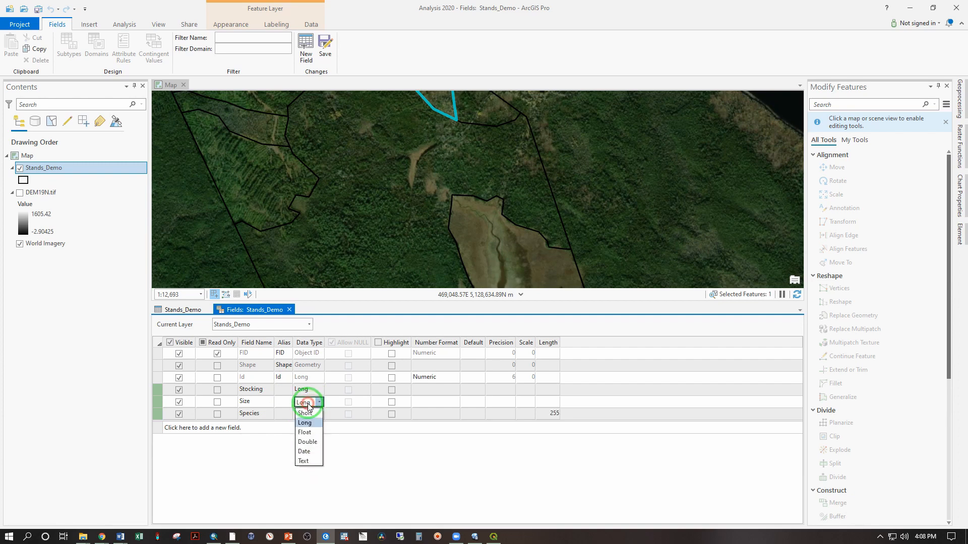
{"action": "left_click", "coordinate": [304, 461]}
{"action": "left_click", "coordinate": [303, 389]}
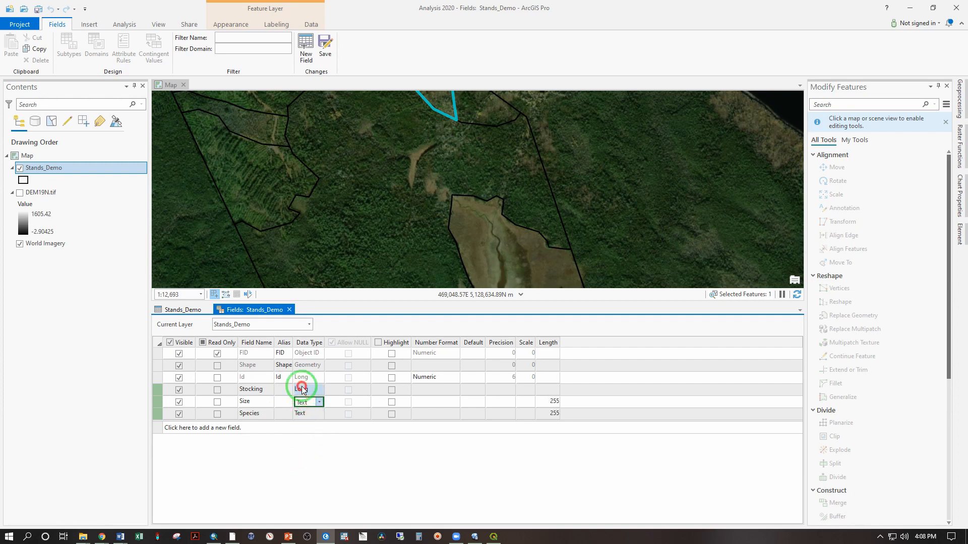
{"action": "left_click", "coordinate": [302, 389]}
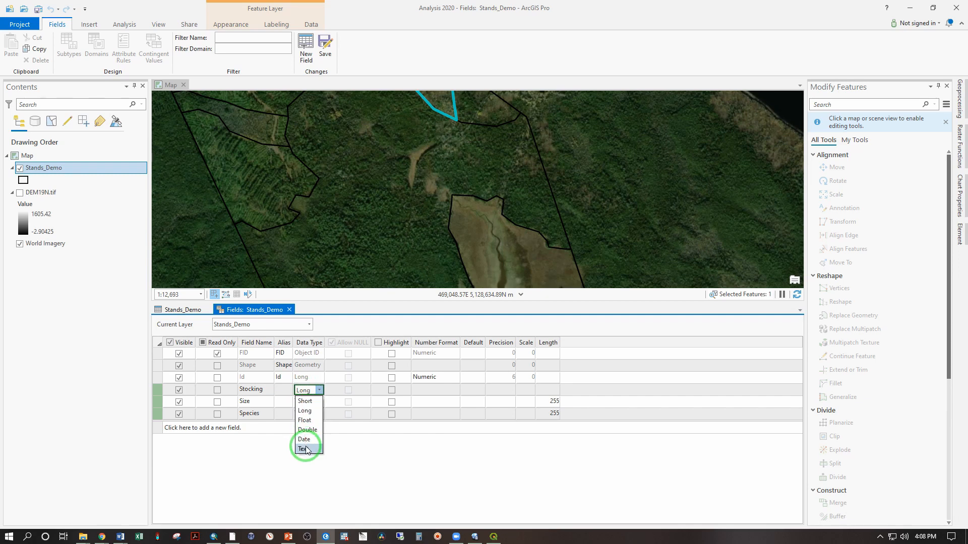
{"action": "left_click", "coordinate": [304, 449]}
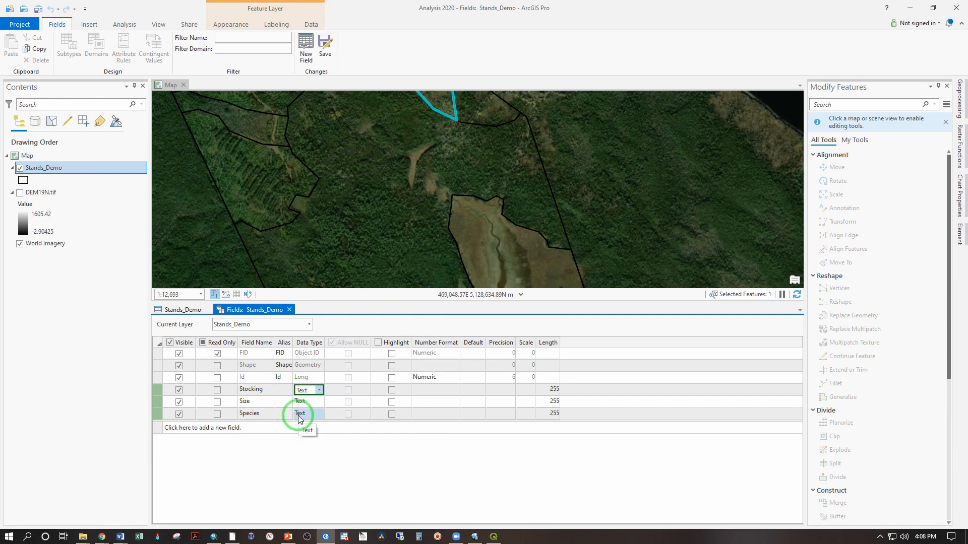
Save the new field definitions and close the field design view to return to the Stands_Demo table.
{"action": "left_click", "coordinate": [345, 155]}
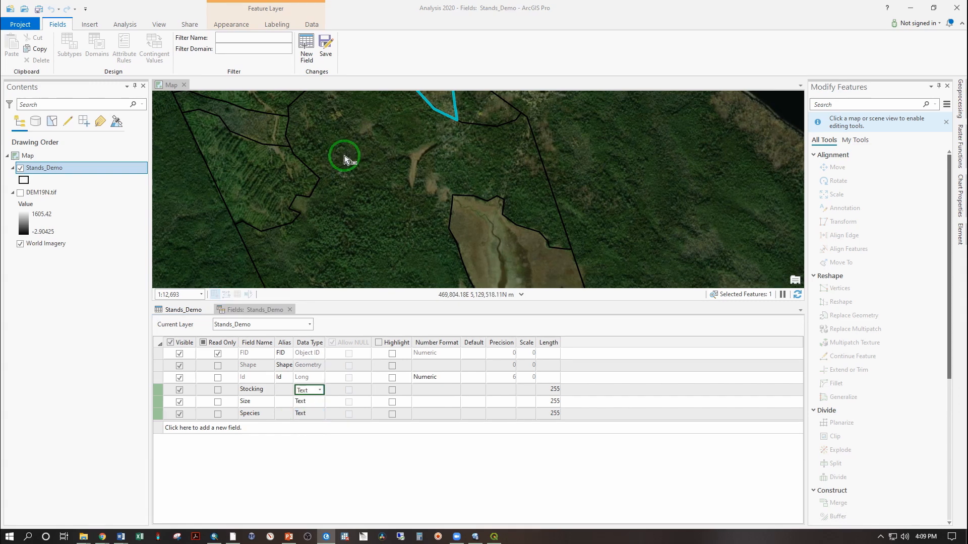
{"action": "left_click", "coordinate": [327, 54]}
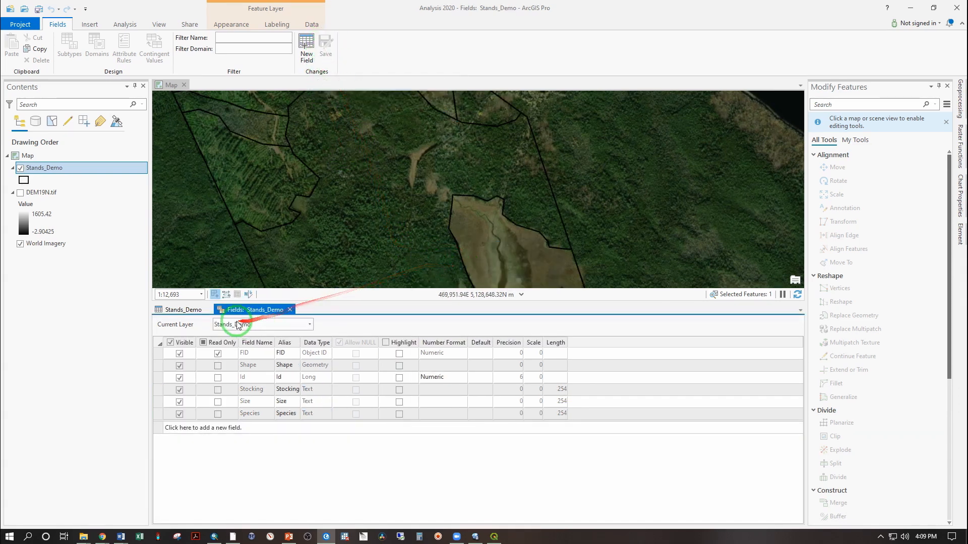
{"action": "left_click", "coordinate": [290, 310]}
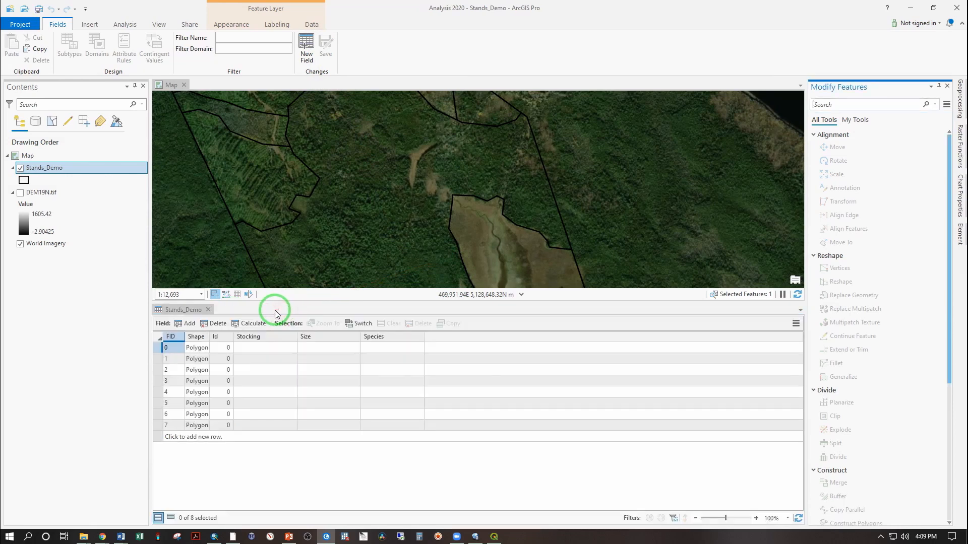
{"action": "left_click", "coordinate": [182, 313]}
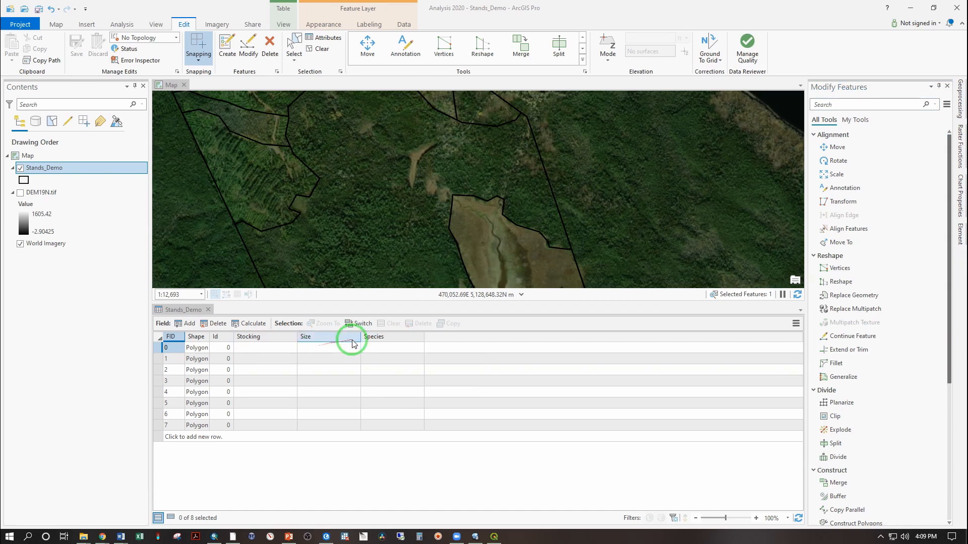
{"action": "left_click", "coordinate": [370, 349]}
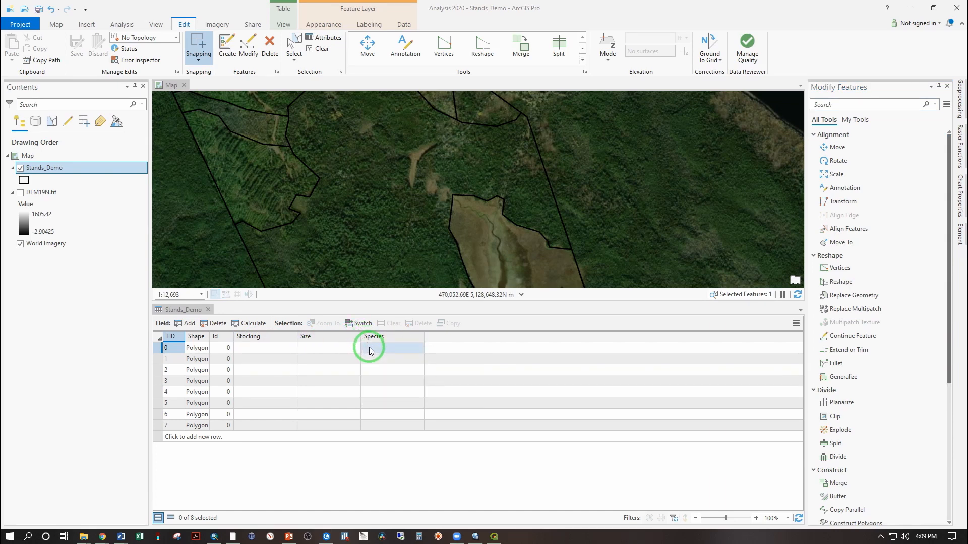
{"action": "left_click", "coordinate": [318, 347]}
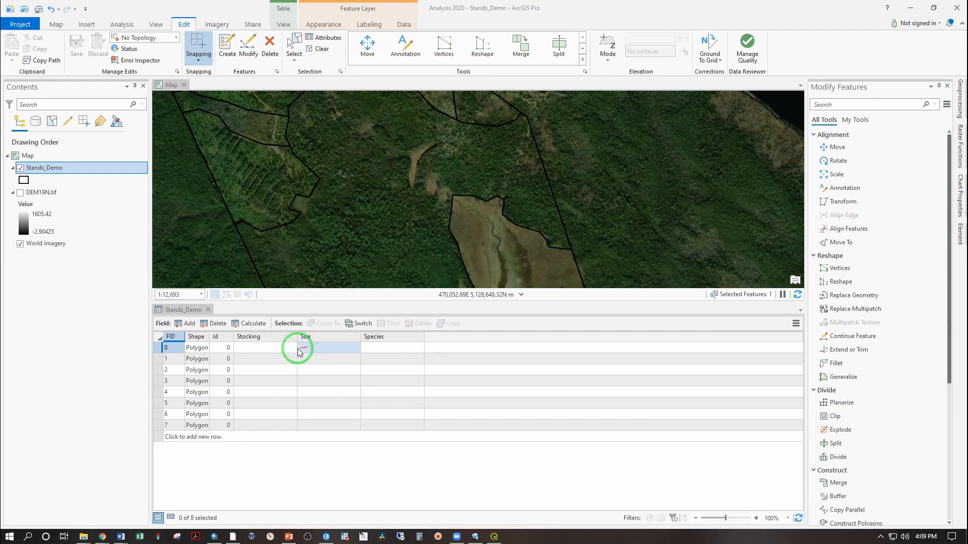
{"action": "left_click", "coordinate": [265, 351]}
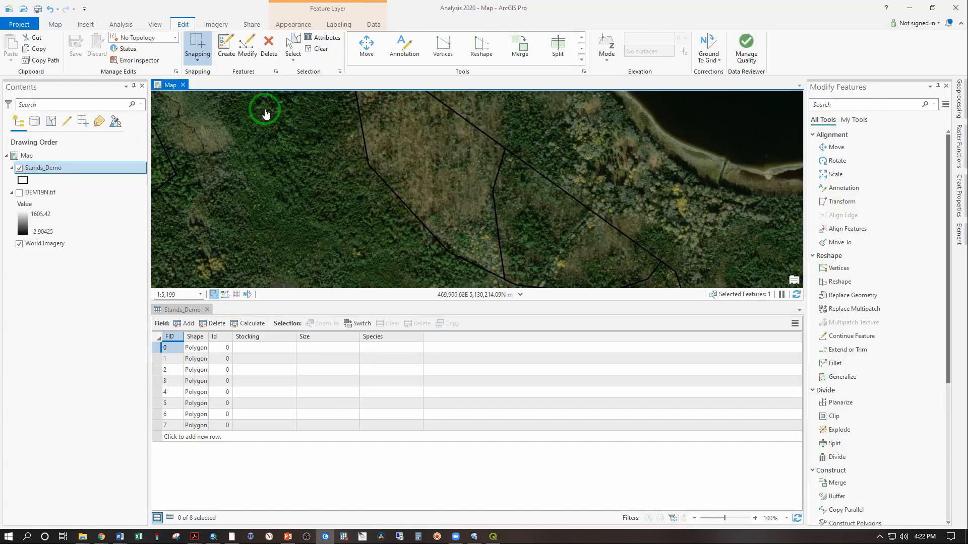
Select the western of the two northeast stands on the map and set its Stocking value to A.
{"action": "left_click", "coordinate": [293, 45]}
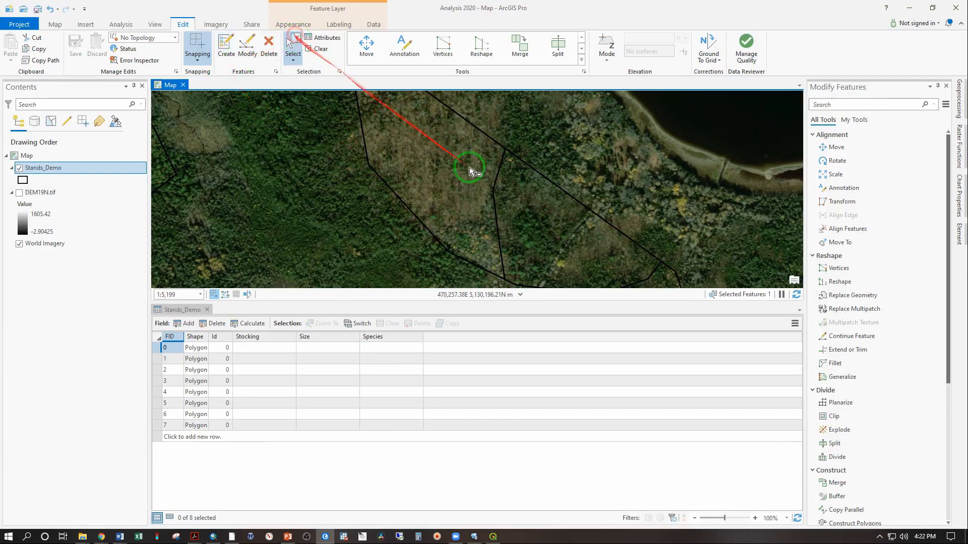
{"action": "left_click", "coordinate": [443, 186]}
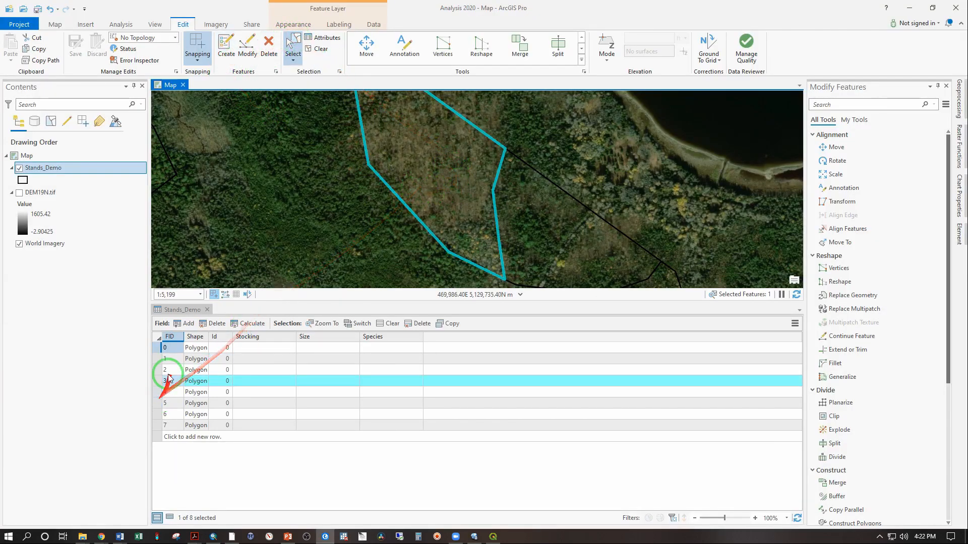
{"action": "scroll", "coordinate": [432, 173], "scroll_direction": "up", "scroll_amount": 3}
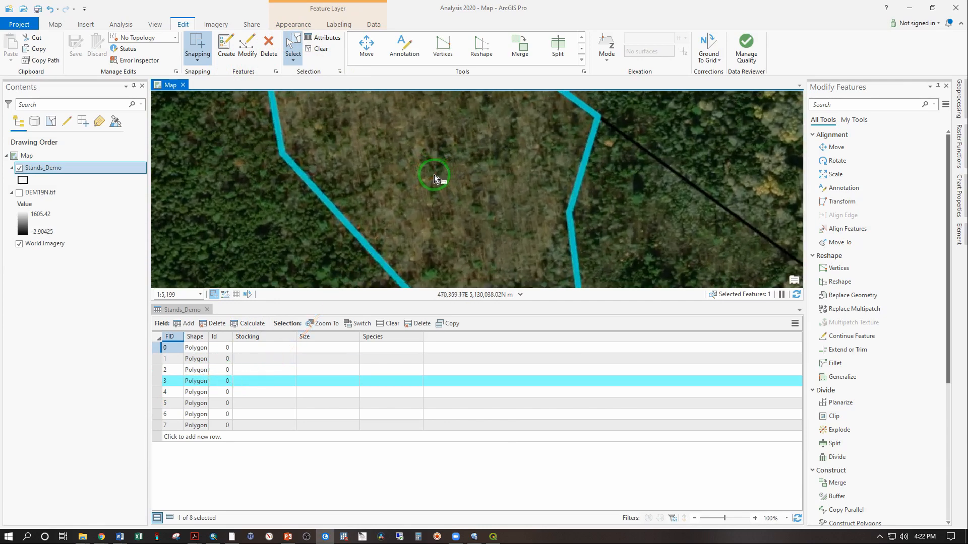
{"action": "scroll", "coordinate": [403, 121], "scroll_direction": "up", "scroll_amount": 2}
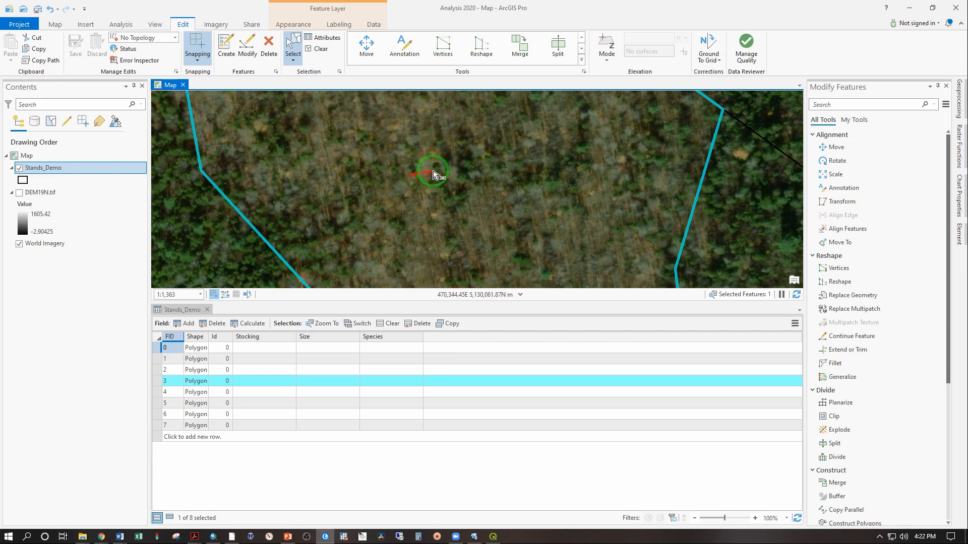
{"action": "left_click", "coordinate": [251, 383]}
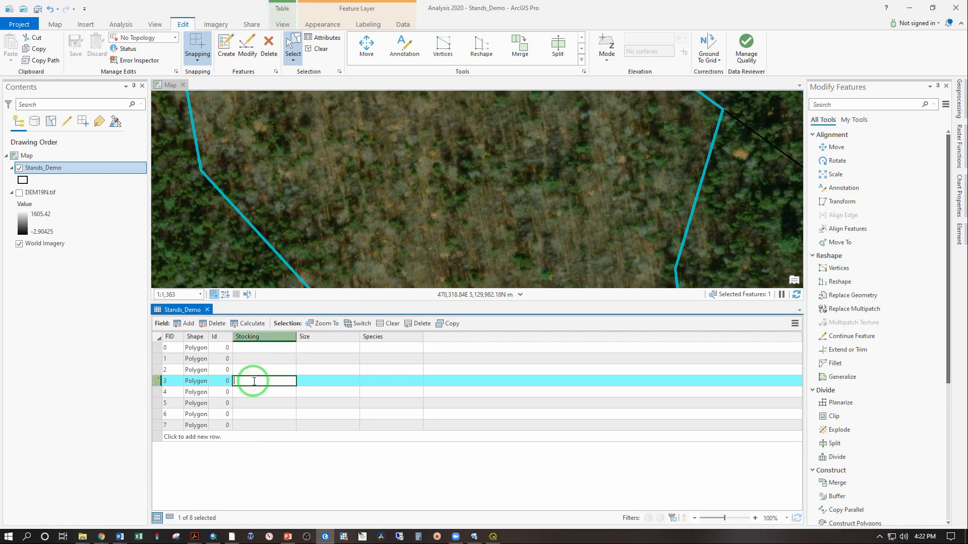
{"action": "type", "text": "A"}
Inspect the tree crowns in the selected stand and set its Size value to 3.
{"action": "left_click", "coordinate": [307, 381]}
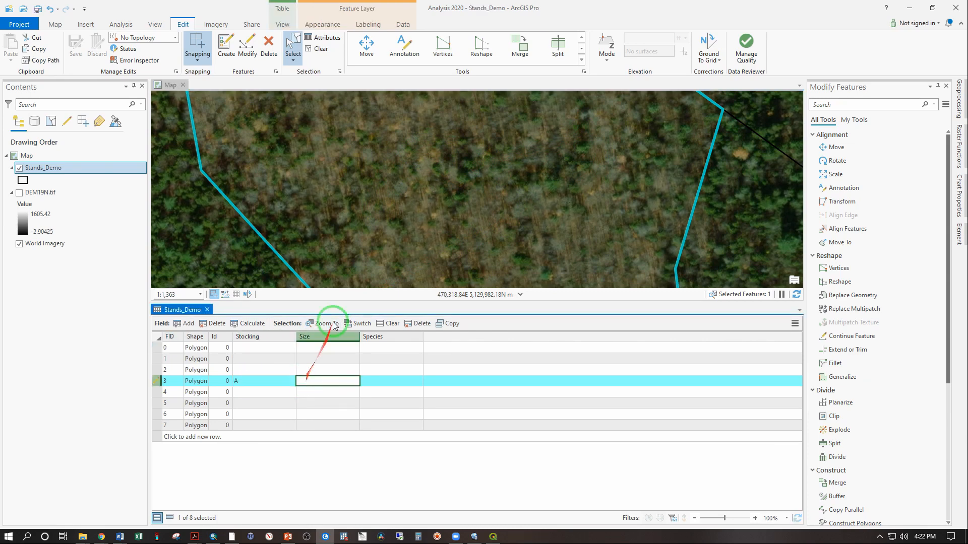
{"action": "scroll", "coordinate": [318, 232], "scroll_direction": "up", "scroll_amount": 3}
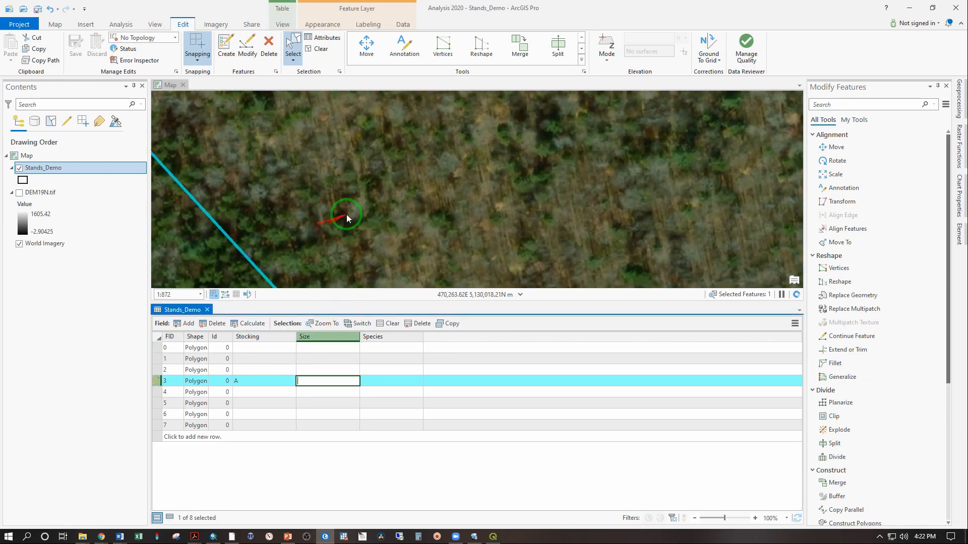
{"action": "scroll", "coordinate": [484, 176], "scroll_direction": "down", "scroll_amount": 3}
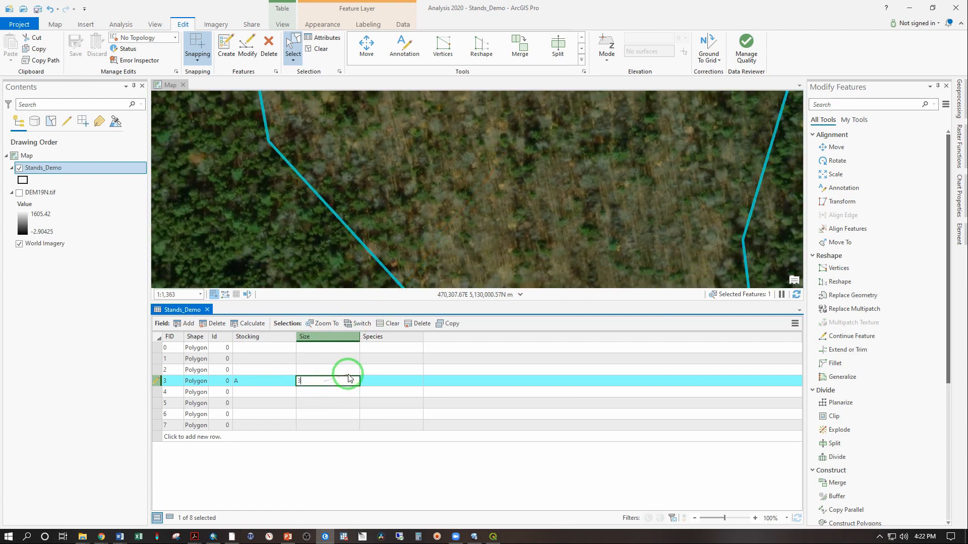
Examine the imagery of the selected stand and enter H as its Species value.
{"action": "left_click", "coordinate": [378, 381]}
{"action": "scroll", "coordinate": [537, 222], "scroll_direction": "down", "scroll_amount": 3}
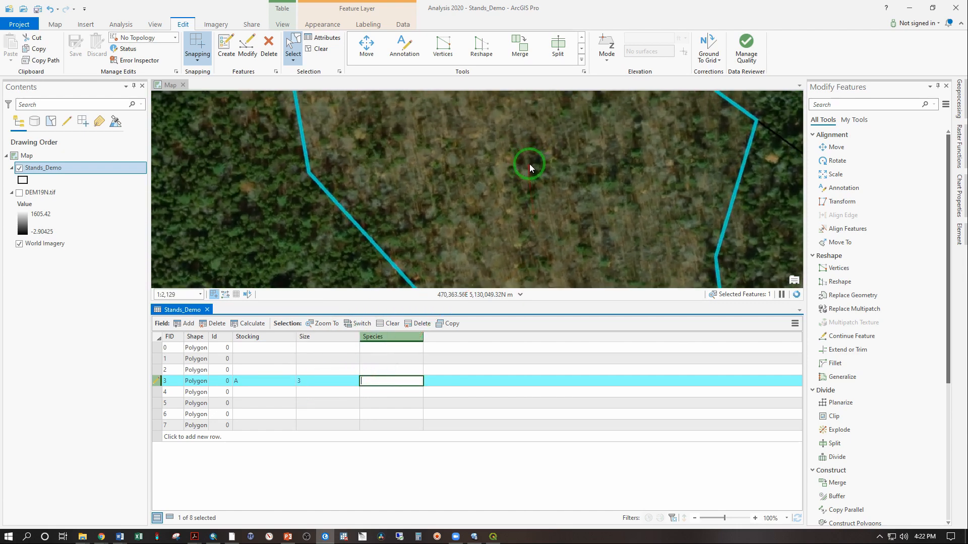
{"action": "scroll", "coordinate": [530, 164], "scroll_direction": "up", "scroll_amount": 9}
{"action": "scroll", "coordinate": [539, 201], "scroll_direction": "down", "scroll_amount": 9}
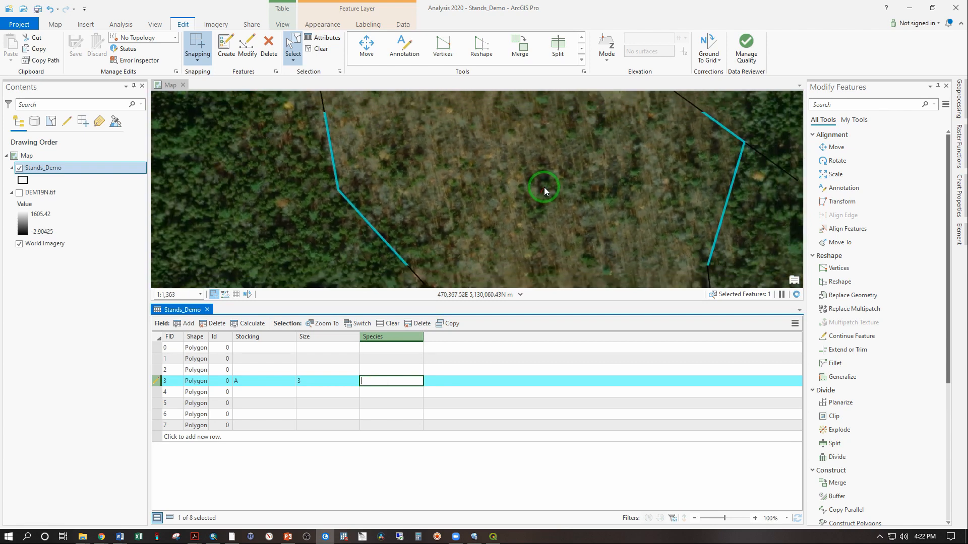
{"action": "scroll", "coordinate": [666, 153], "scroll_direction": "down", "scroll_amount": 2}
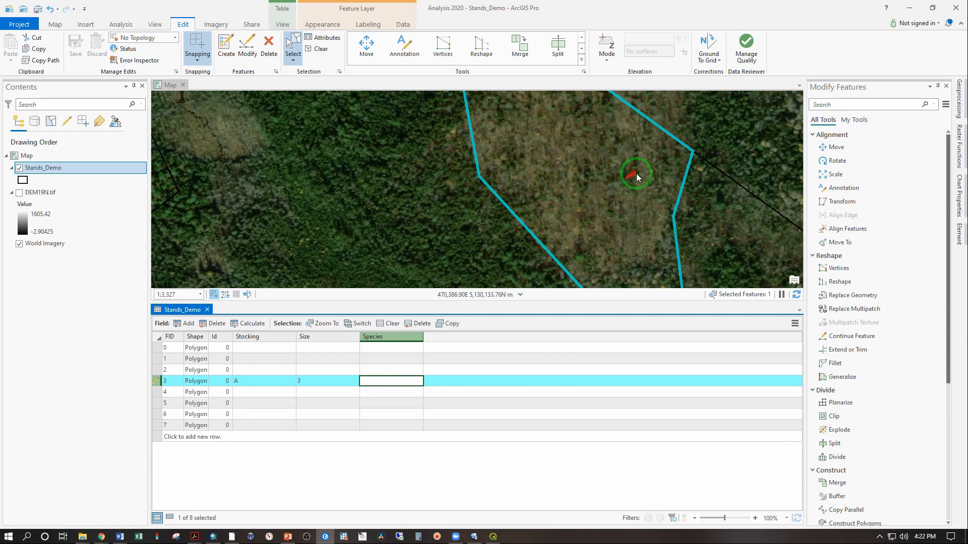
{"action": "scroll", "coordinate": [661, 236], "scroll_direction": "up", "scroll_amount": 4}
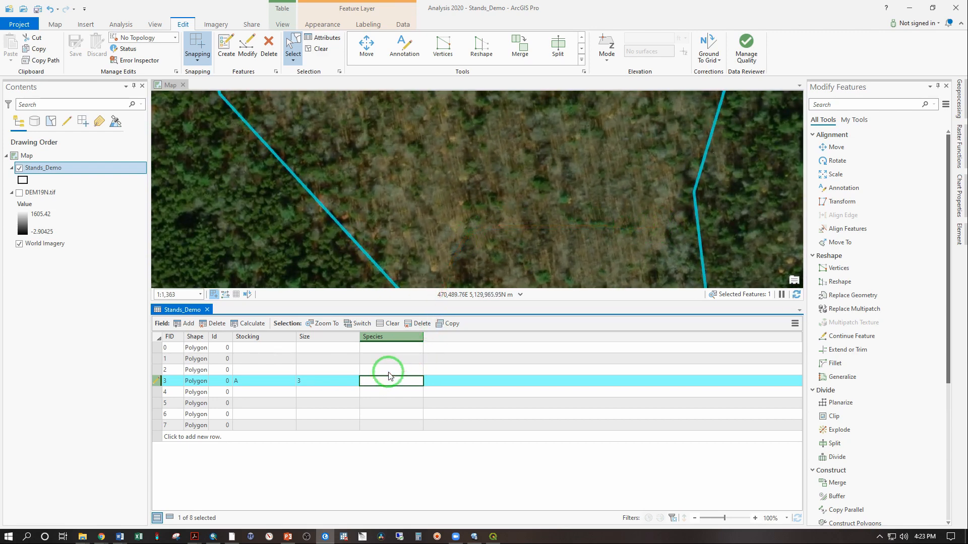
{"action": "scroll", "coordinate": [474, 192], "scroll_direction": "down", "scroll_amount": 4}
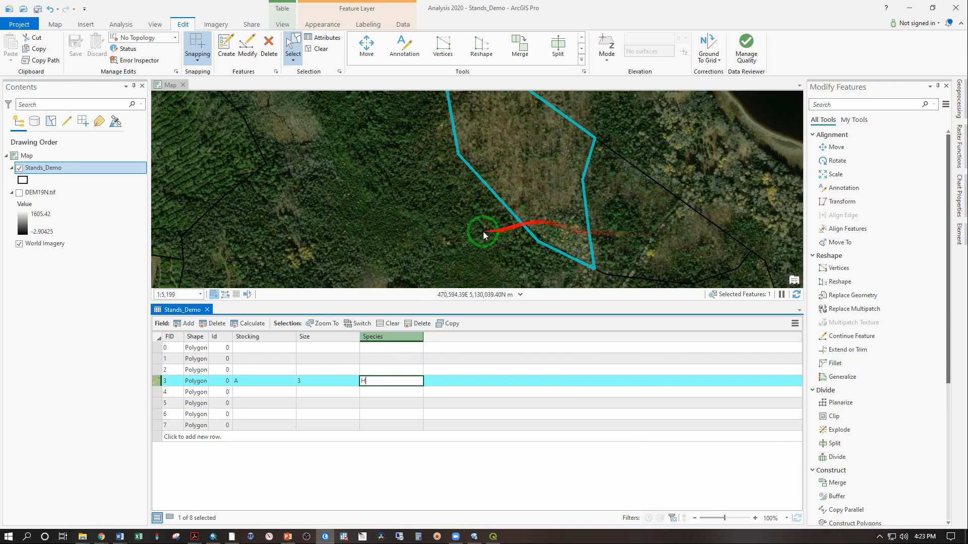
Select the eastern of the two northeast stands on the map and enter M as Species in the FID 4 row.
{"action": "scroll", "coordinate": [773, 207], "scroll_direction": "up", "scroll_amount": 1}
{"action": "left_click", "coordinate": [561, 208]}
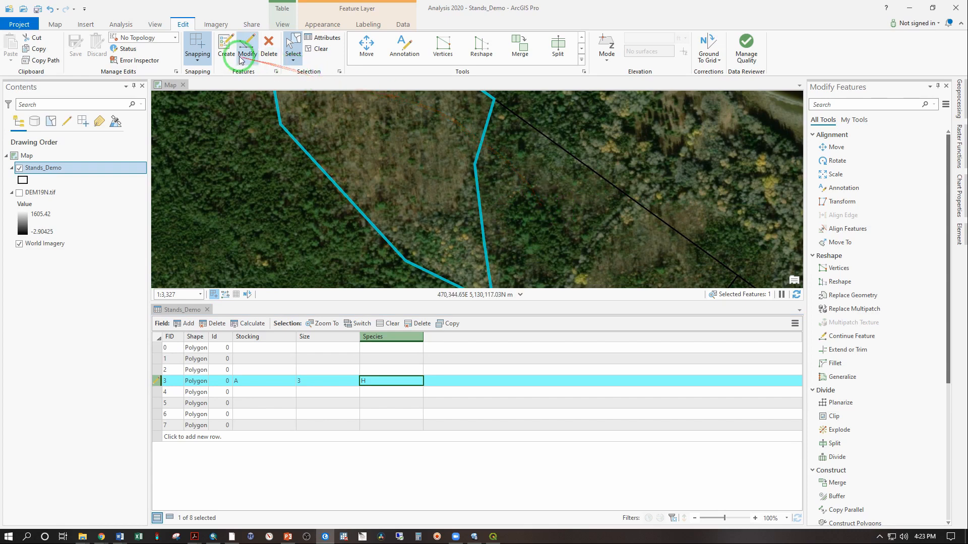
{"action": "left_click", "coordinate": [528, 173]}
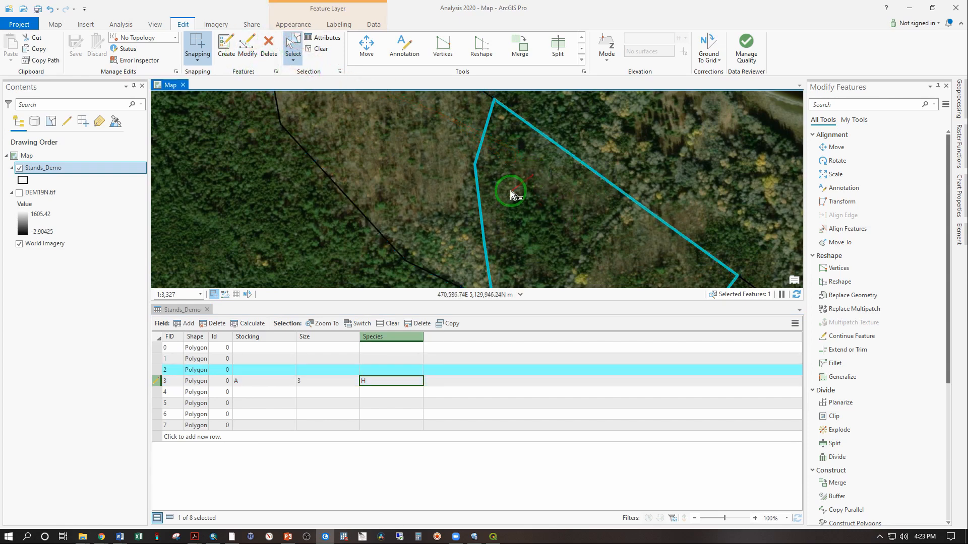
{"action": "scroll", "coordinate": [682, 167], "scroll_direction": "down", "scroll_amount": 2}
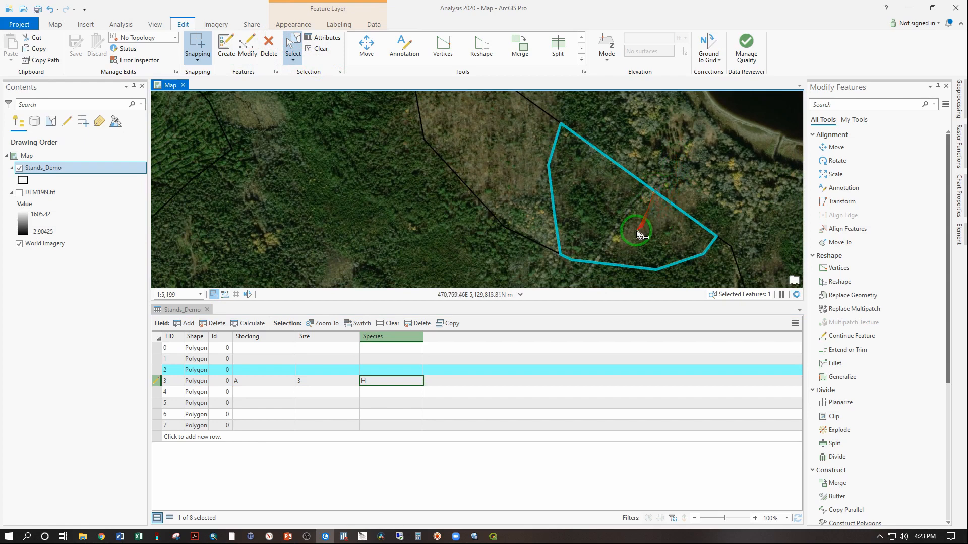
{"action": "left_click", "coordinate": [381, 398]}
{"action": "left_click", "coordinate": [383, 395]}
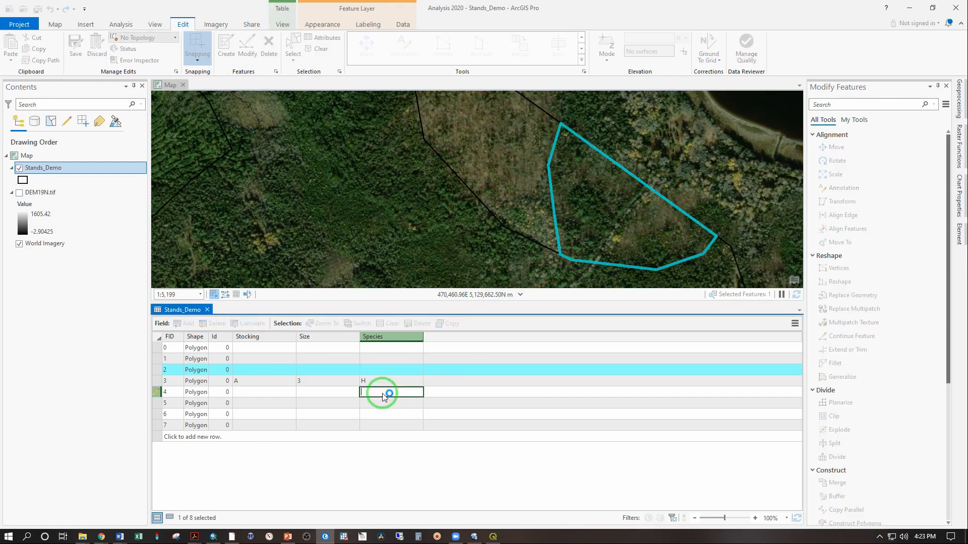
{"action": "key", "text": "Return"}
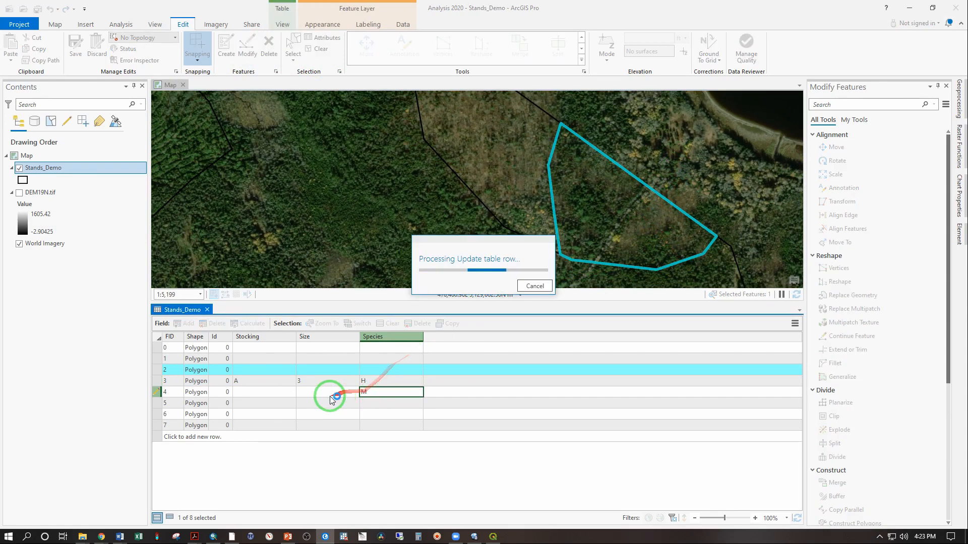
Inspect the selected stand's tree crowns, then set Size to 3 and Stocking to A in the FID 4 row.
{"action": "left_click", "coordinate": [312, 393]}
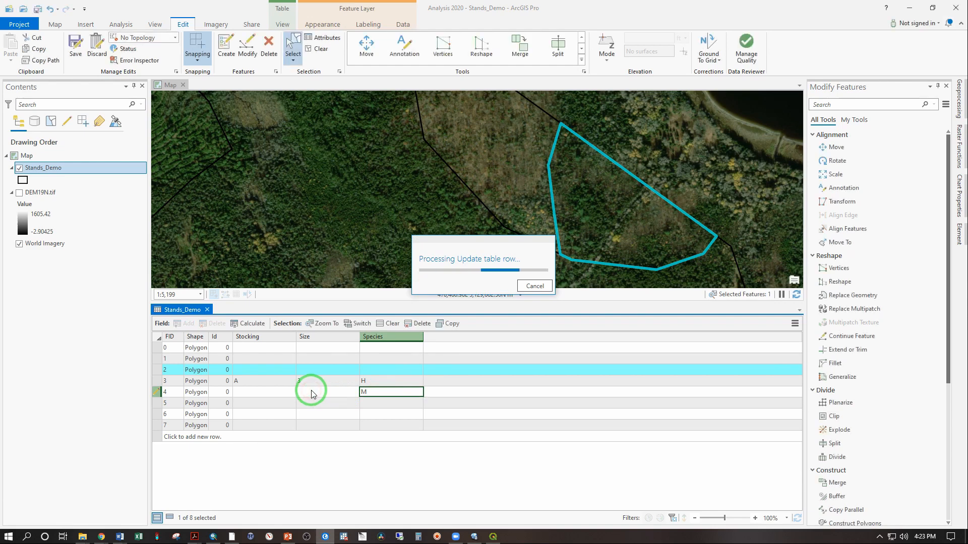
{"action": "left_click", "coordinate": [307, 391]}
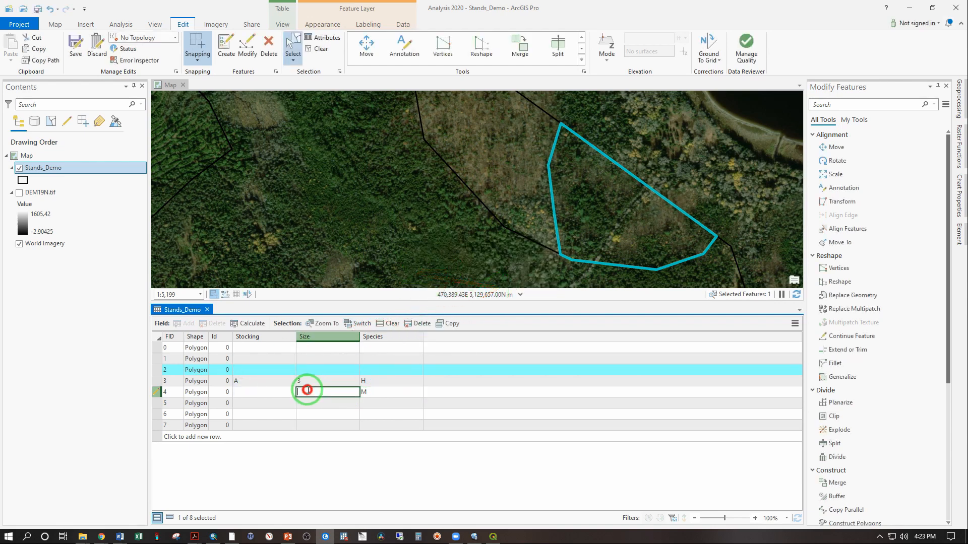
{"action": "scroll", "coordinate": [646, 220], "scroll_direction": "up", "scroll_amount": 2}
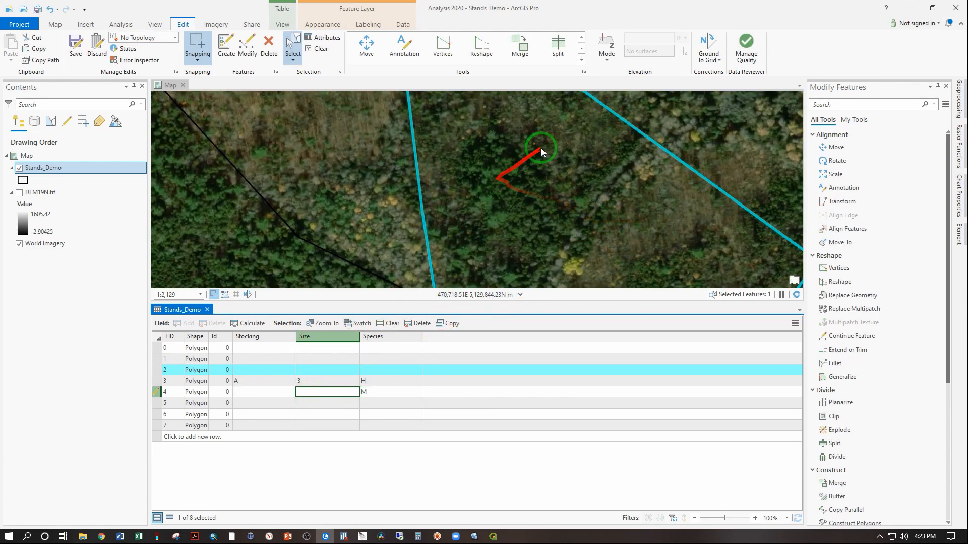
{"action": "type", "text": "3"}
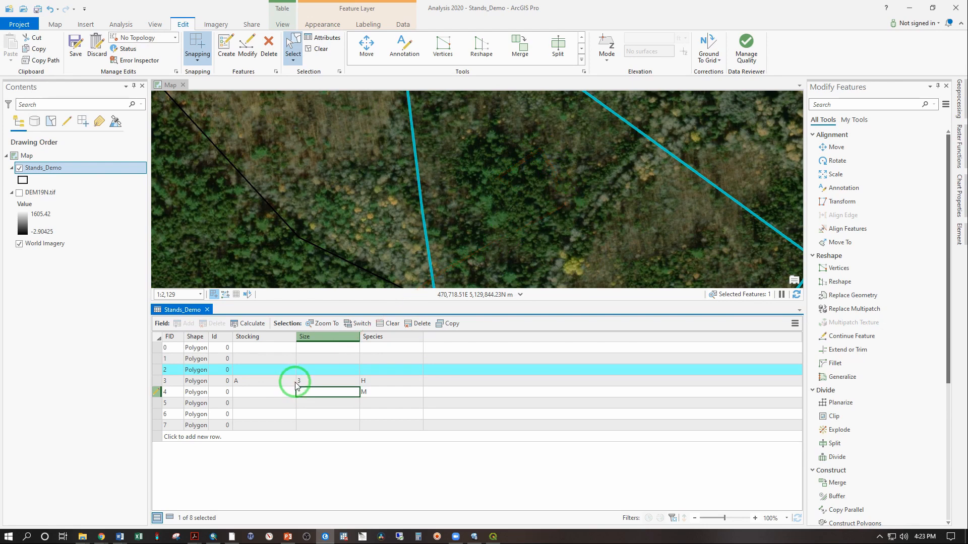
{"action": "left_click", "coordinate": [263, 391]}
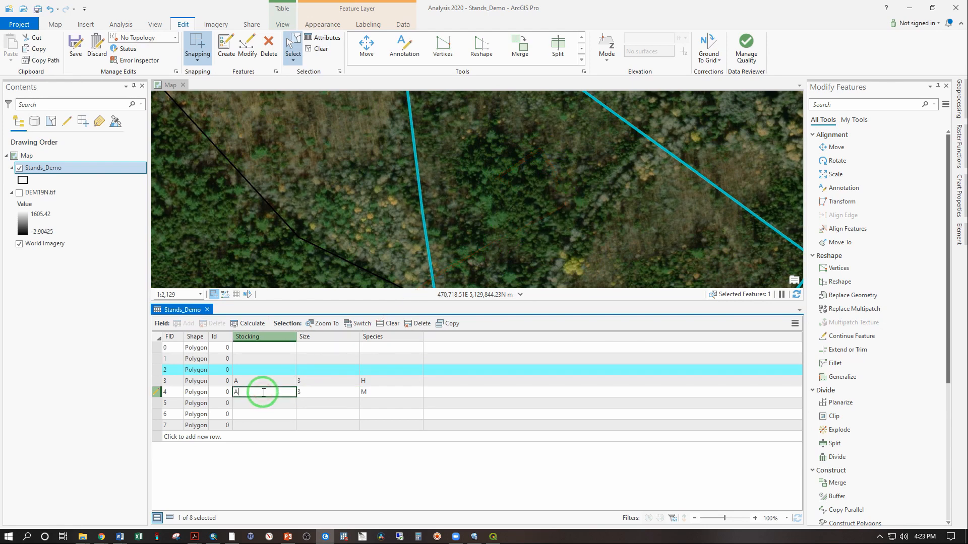
Select the open marshy stand at the southern end of the property and set its Species value to Wetland.
{"action": "scroll", "coordinate": [346, 207], "scroll_direction": "down", "scroll_amount": 4}
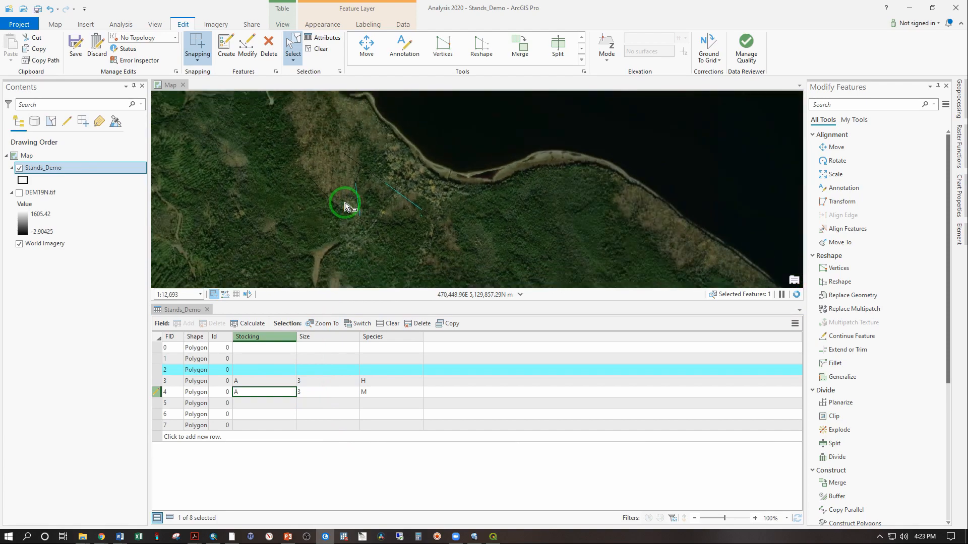
{"action": "scroll", "coordinate": [345, 206], "scroll_direction": "down", "scroll_amount": 2}
{"action": "left_click", "coordinate": [366, 276]}
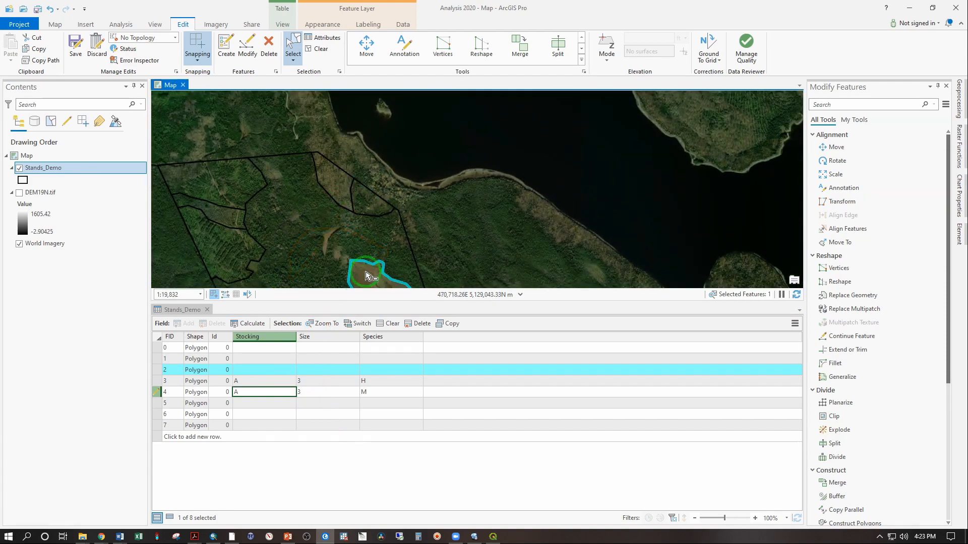
{"action": "scroll", "coordinate": [367, 275], "scroll_direction": "up", "scroll_amount": 3}
{"action": "scroll", "coordinate": [430, 177], "scroll_direction": "down", "scroll_amount": 3}
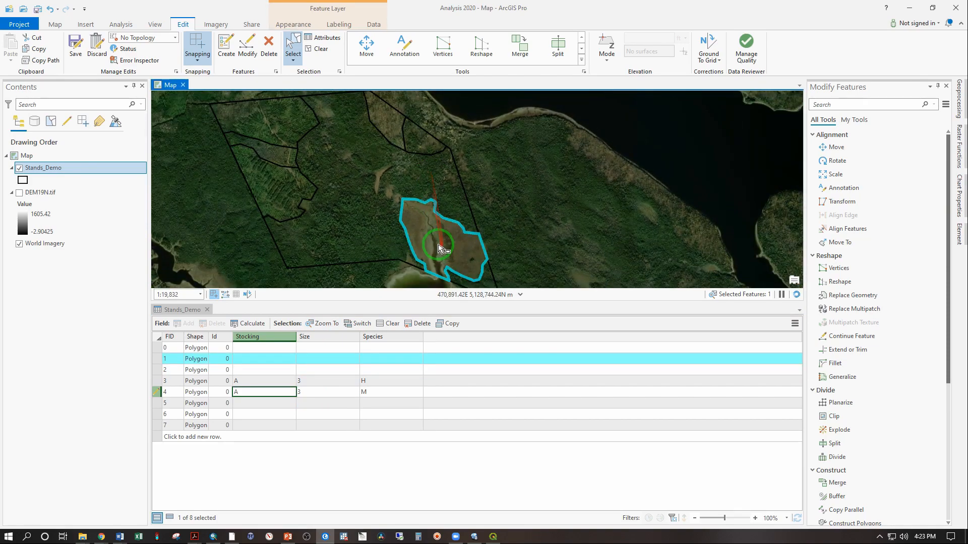
{"action": "scroll", "coordinate": [438, 247], "scroll_direction": "up", "scroll_amount": 2}
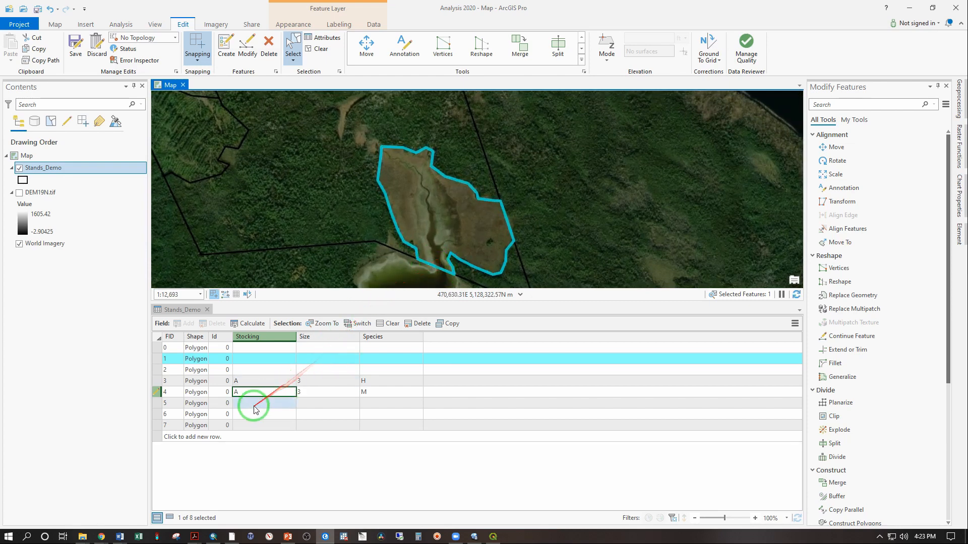
{"action": "left_click", "coordinate": [246, 361]}
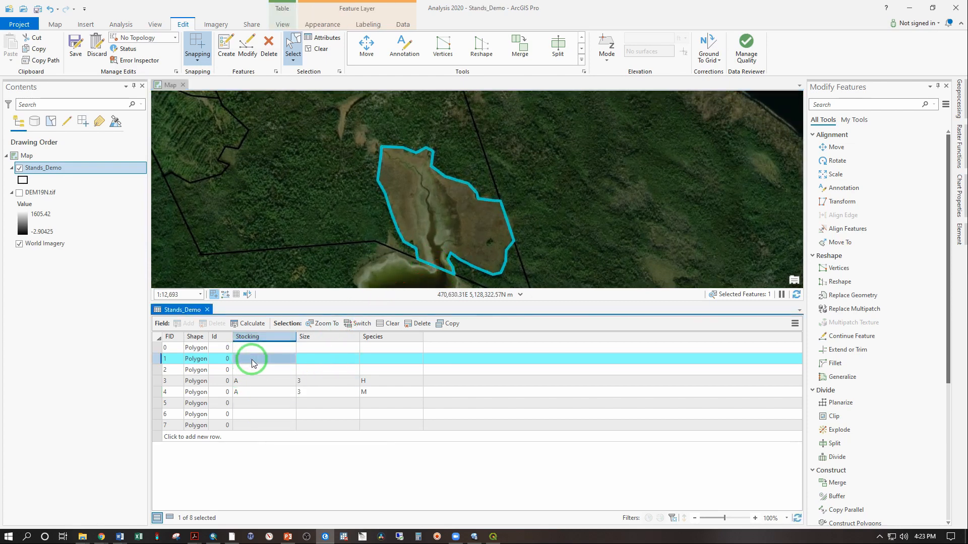
{"action": "left_click", "coordinate": [252, 360]}
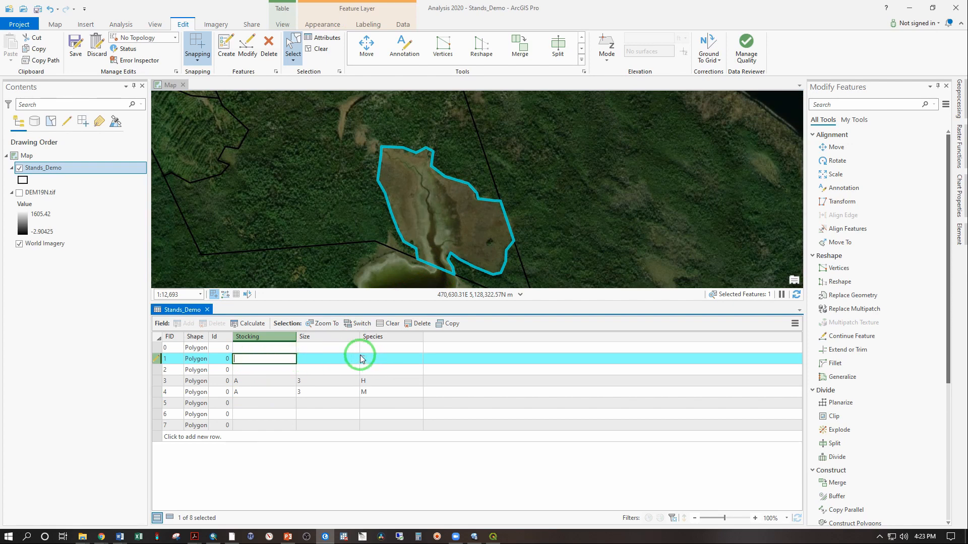
{"action": "left_click", "coordinate": [366, 358]}
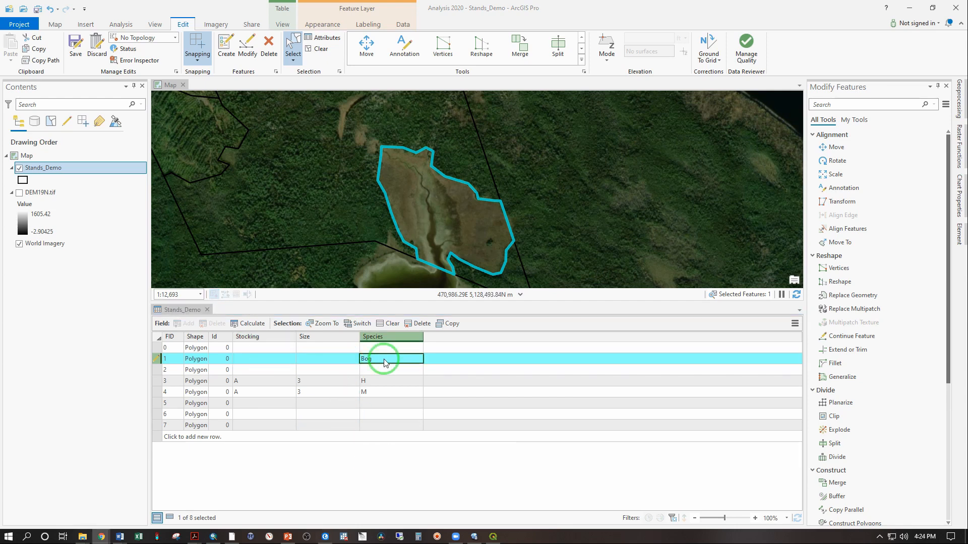
{"action": "left_click_drag", "start_coordinate": [384, 361], "coordinate": [352, 361]}
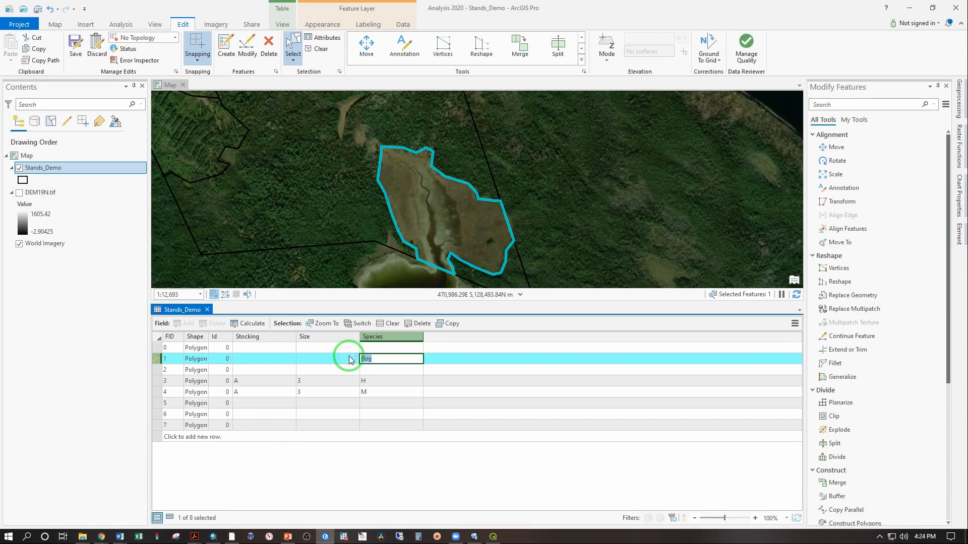
{"action": "left_click", "coordinate": [446, 460]}
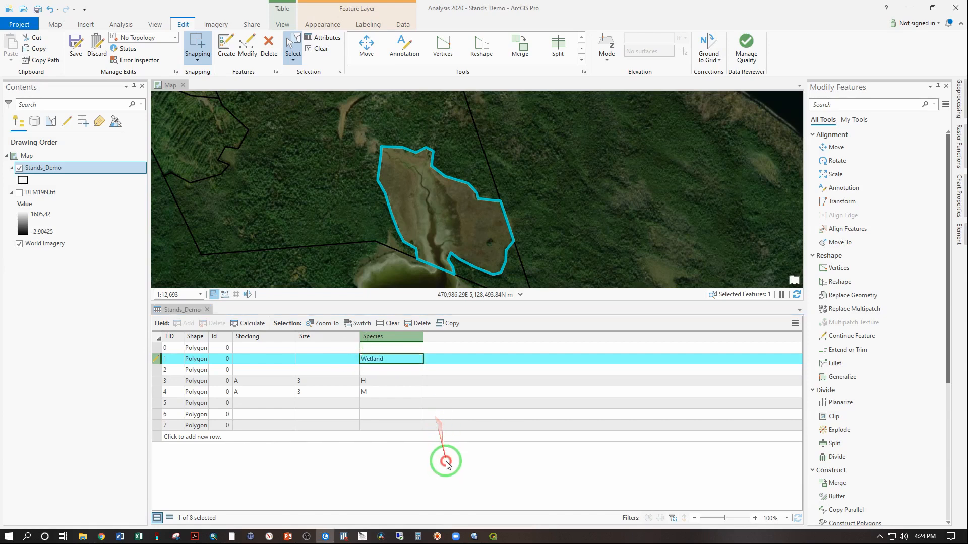
Save all edits and close the Stands_Demo attribute table.
{"action": "left_click", "coordinate": [75, 46]}
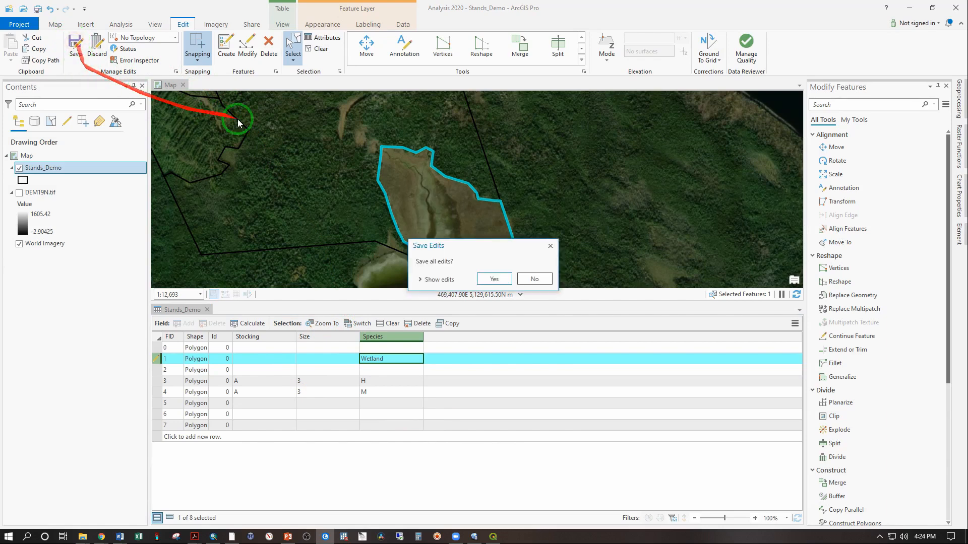
{"action": "left_click", "coordinate": [494, 279]}
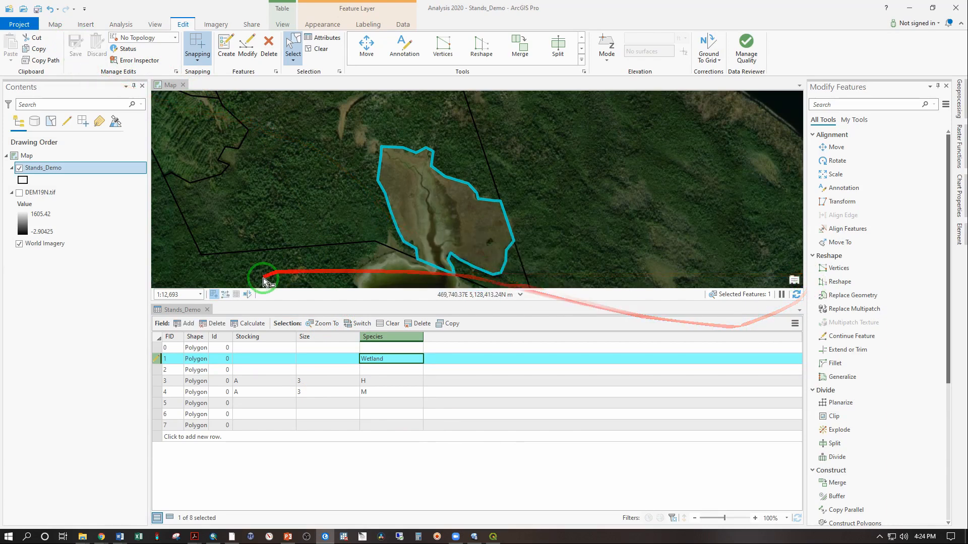
{"action": "left_click", "coordinate": [207, 310]}
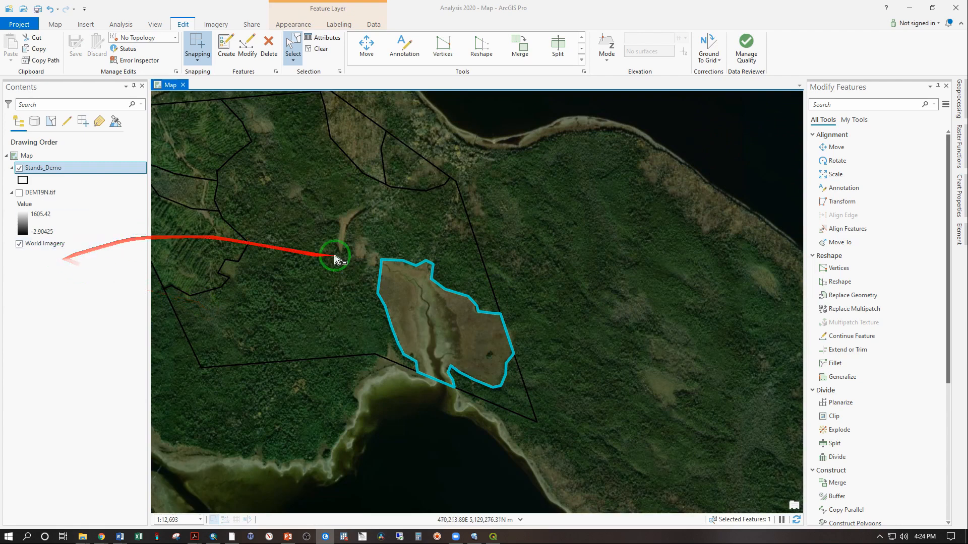
Turn on labels for the Stands_Demo layer and open its labeling properties.
{"action": "left_click", "coordinate": [43, 171]}
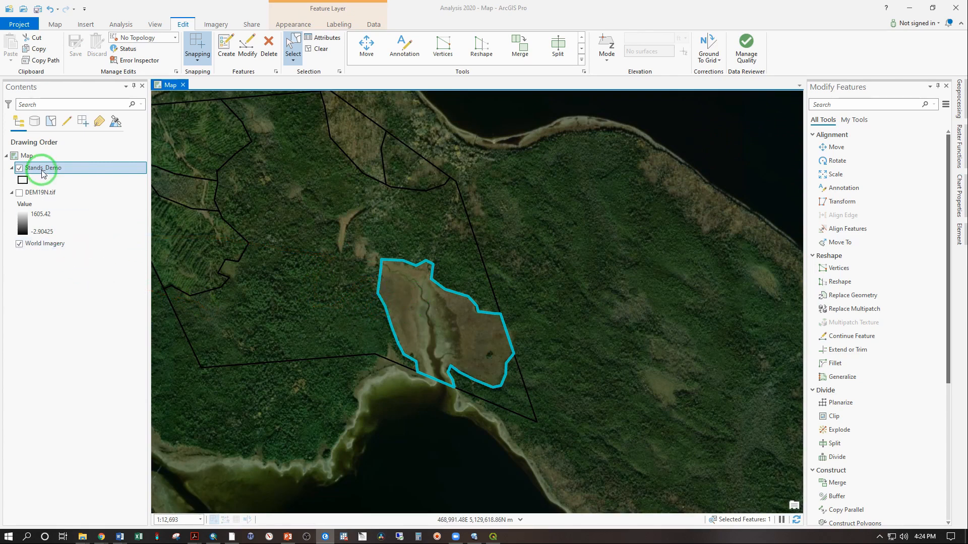
{"action": "right_click", "coordinate": [43, 175]}
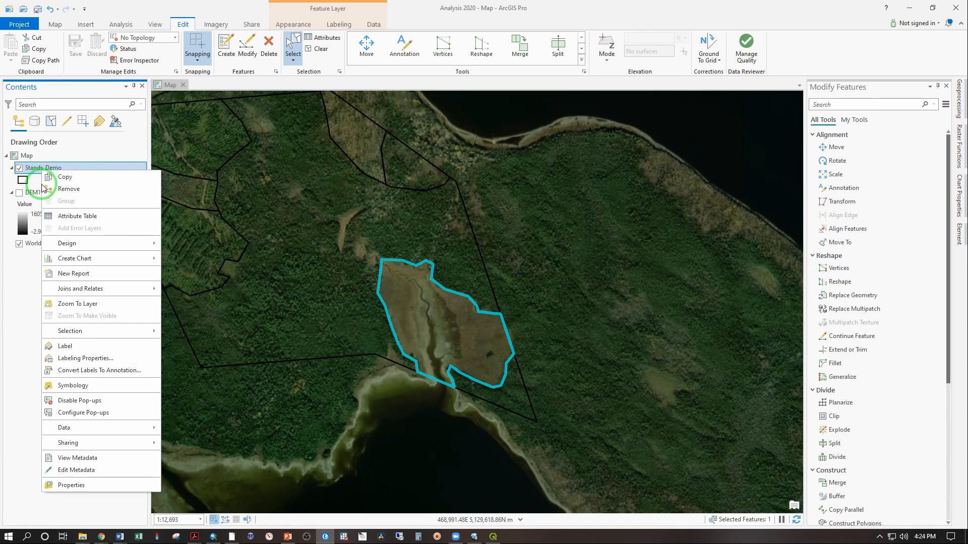
{"action": "left_click", "coordinate": [71, 346]}
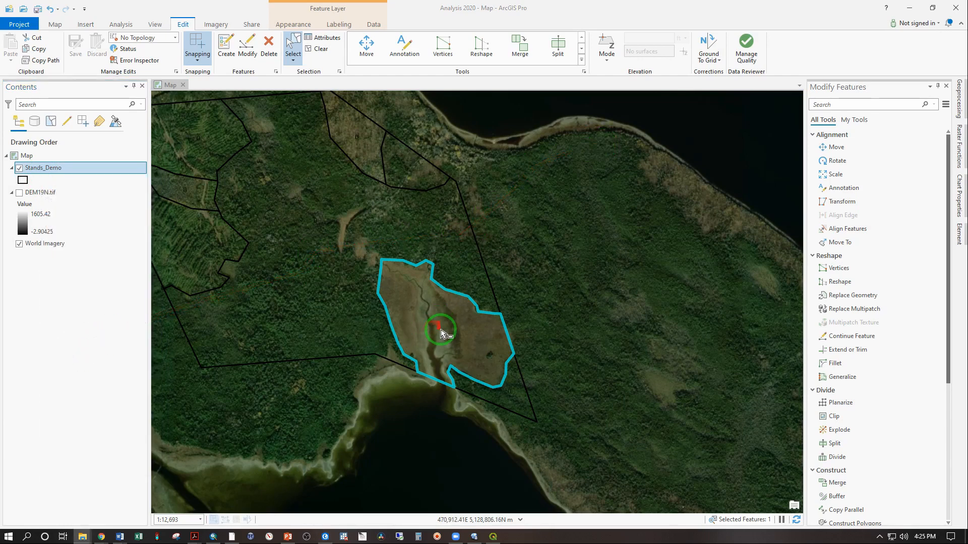
{"action": "scroll", "coordinate": [441, 333], "scroll_direction": "up", "scroll_amount": 3}
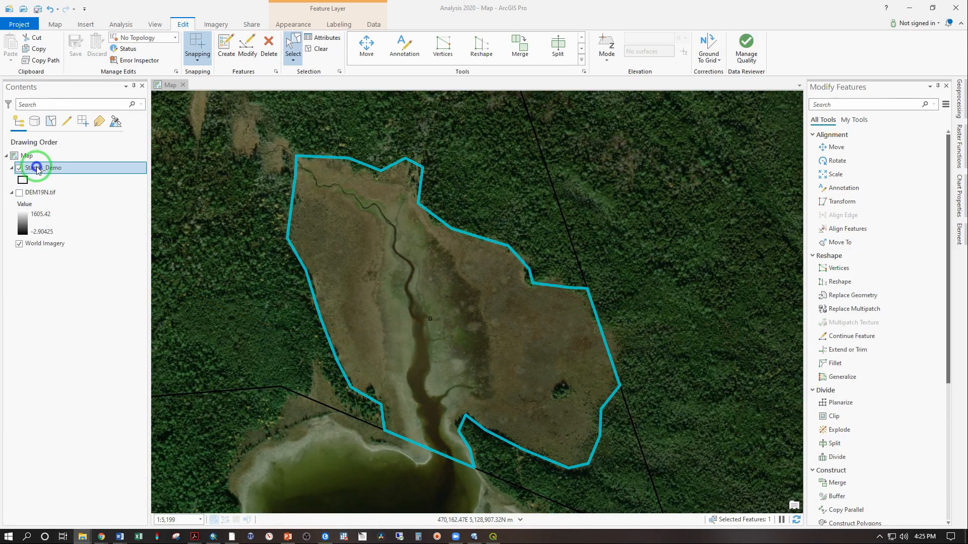
{"action": "right_click", "coordinate": [36, 169]}
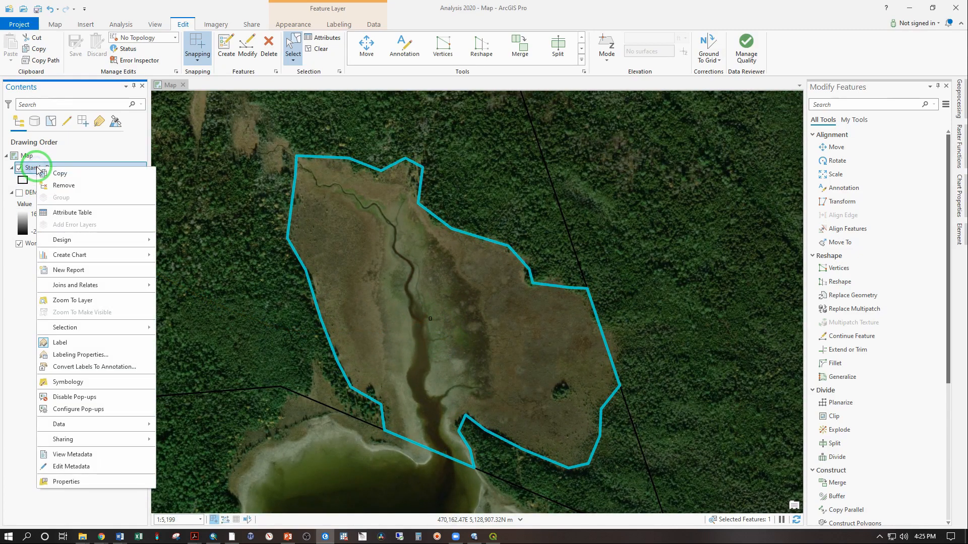
{"action": "left_click", "coordinate": [105, 355]}
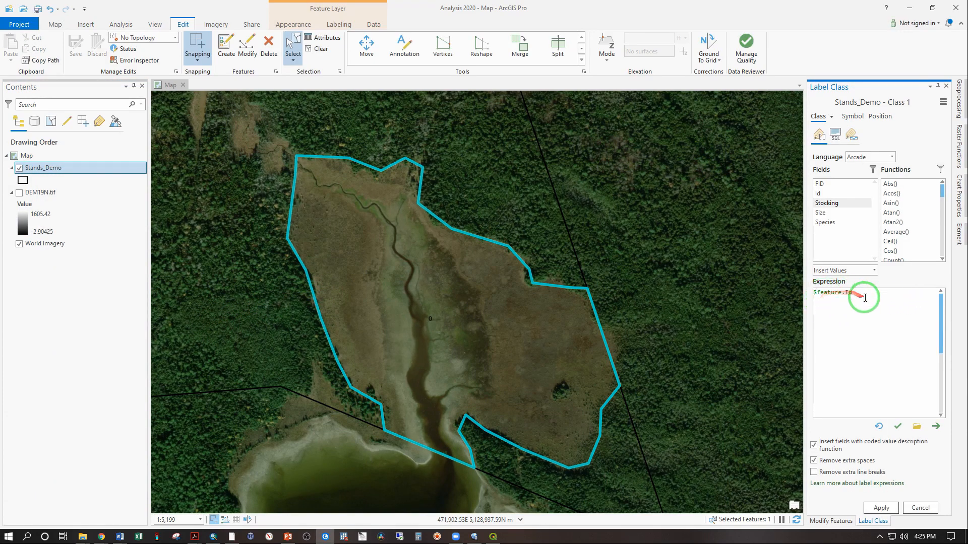
Replace the label expression with $feature.Stocking, apply it and check the labels on the northeast stands.
{"action": "key", "text": "BackSpace"}
{"action": "key", "text": "BackSpace"}
{"action": "key", "text": "BackSpace"}
{"action": "key", "text": "BackSpace"}
{"action": "key", "text": "BackSpace"}
{"action": "key", "text": "BackSpace"}
{"action": "left_click", "coordinate": [828, 205]}
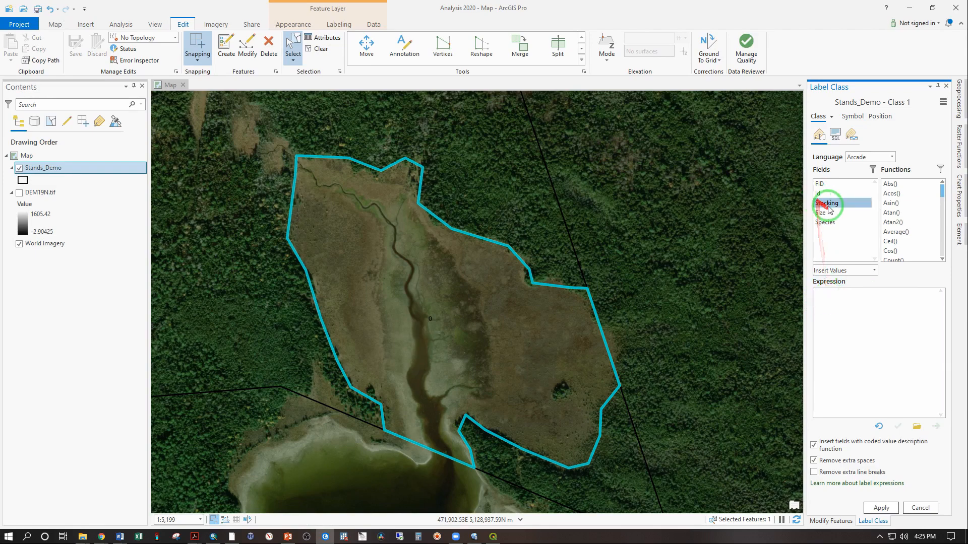
{"action": "double_click", "coordinate": [826, 203]}
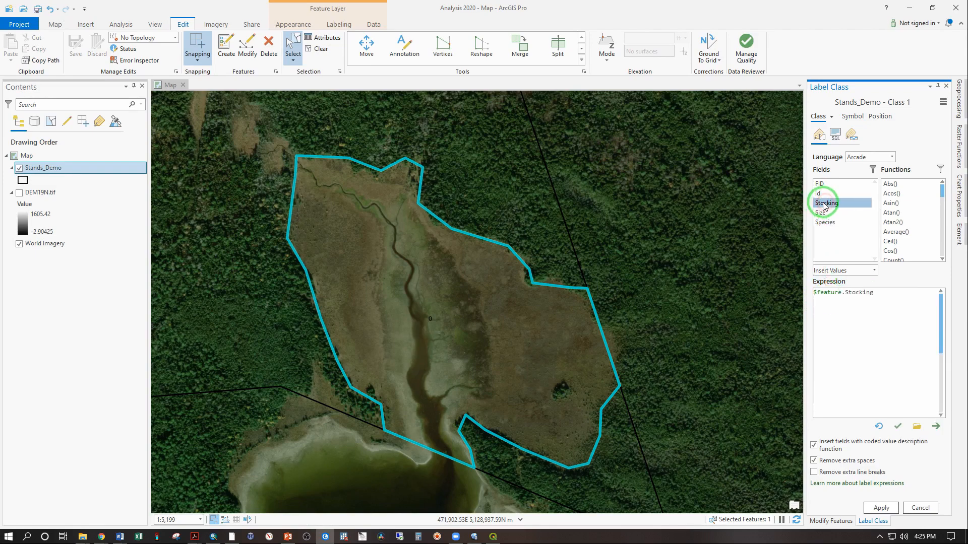
{"action": "left_click", "coordinate": [882, 508]}
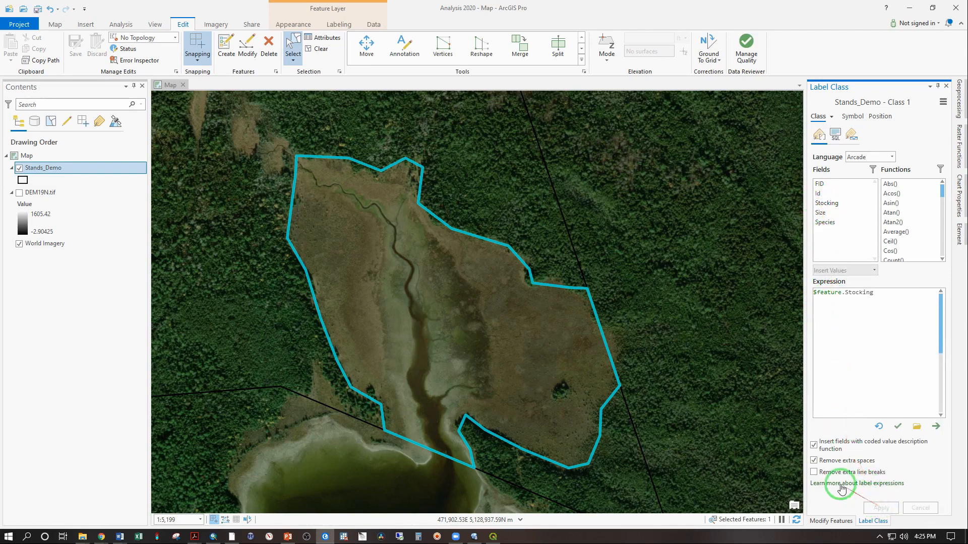
{"action": "scroll", "coordinate": [346, 256], "scroll_direction": "down", "scroll_amount": 3}
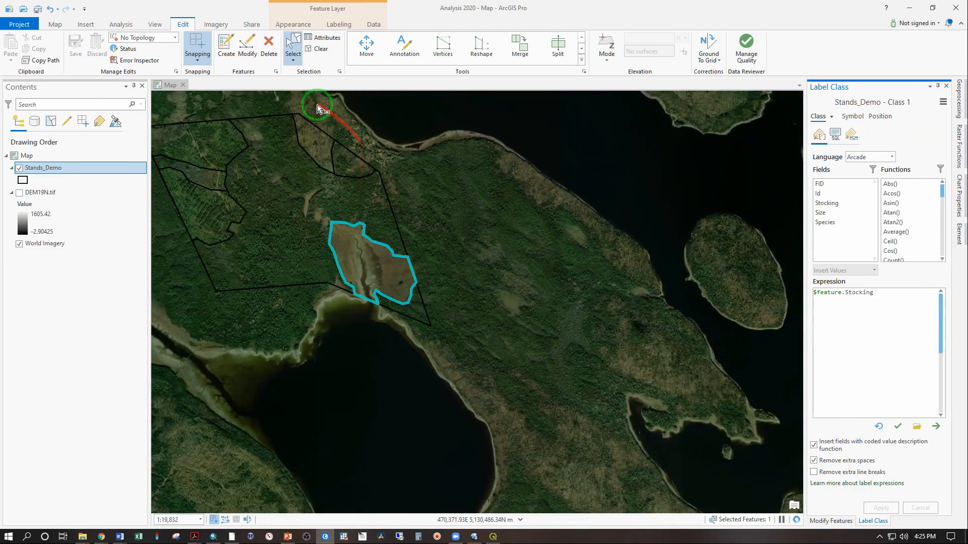
{"action": "scroll", "coordinate": [312, 126], "scroll_direction": "up", "scroll_amount": 2}
{"action": "scroll", "coordinate": [331, 190], "scroll_direction": "up", "scroll_amount": 3}
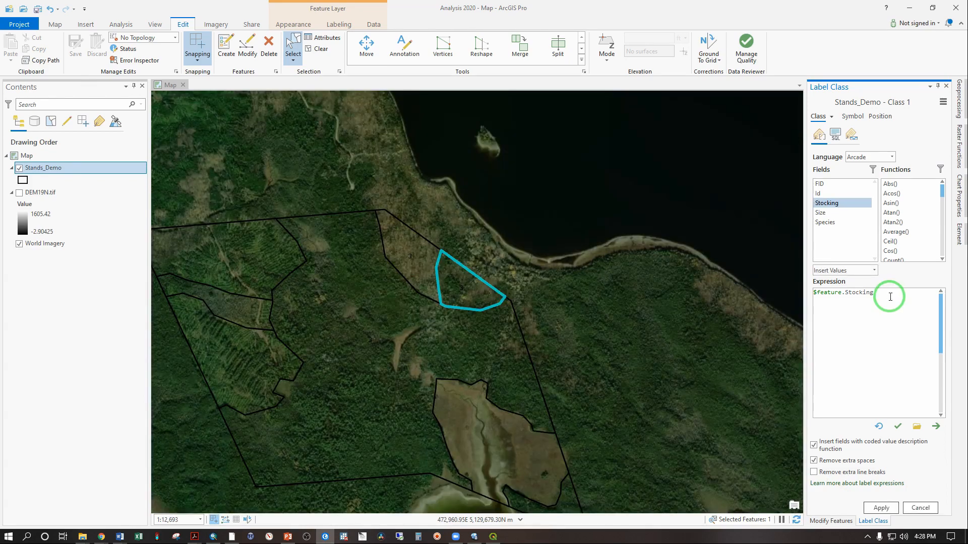
Extend the label expression to $feature.Stocking + $feature.Size + $feature.Species and apply it to the Stands_Demo labels.
{"action": "left_click", "coordinate": [891, 297]}
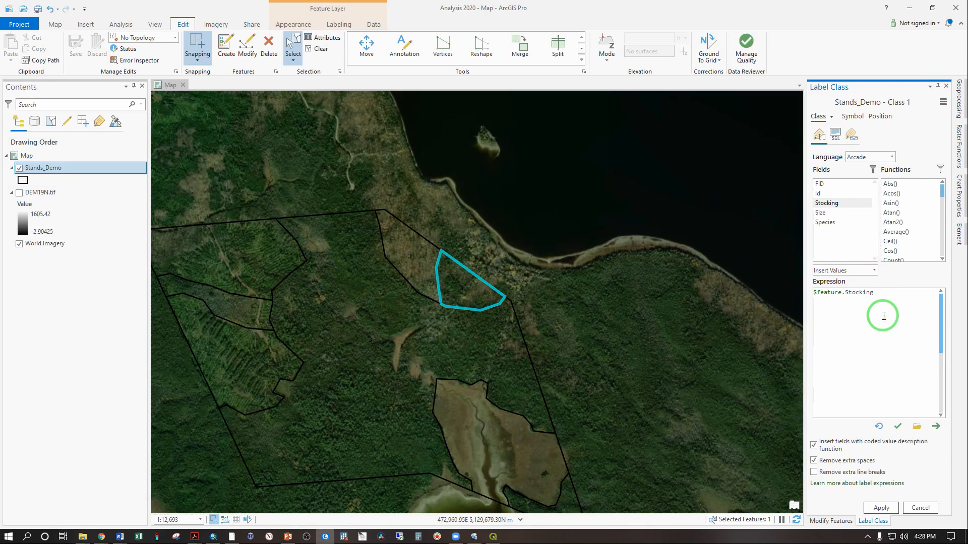
{"action": "left_click", "coordinate": [819, 214]}
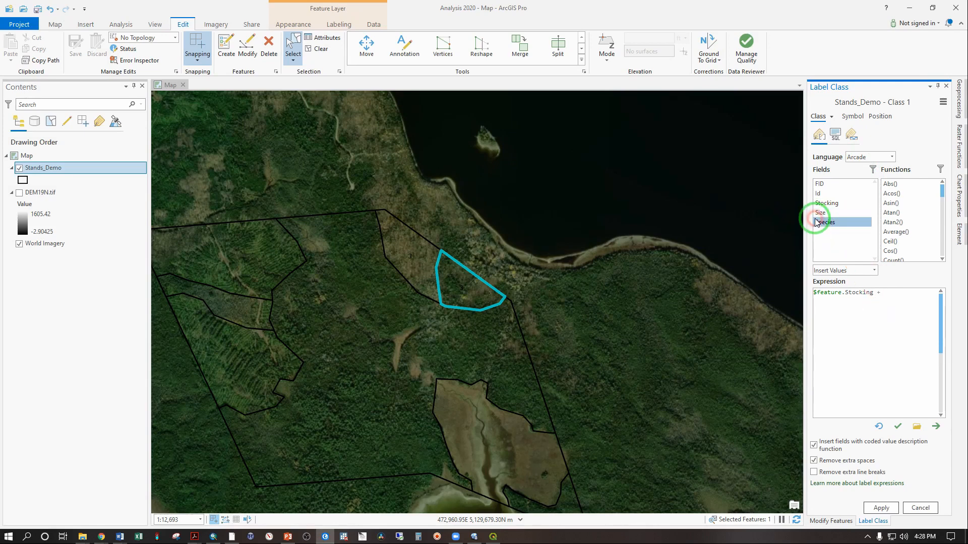
{"action": "left_click", "coordinate": [880, 507]}
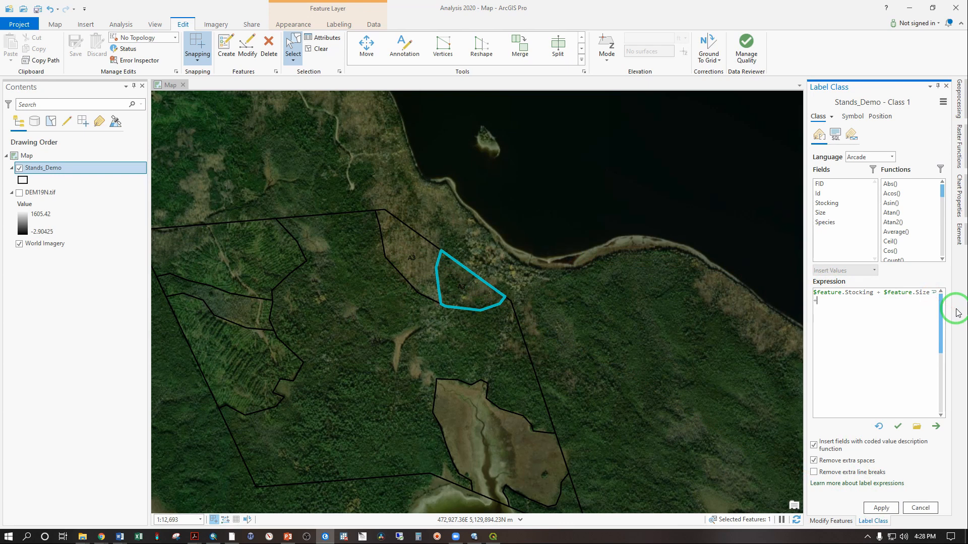
{"action": "double_click", "coordinate": [825, 222]}
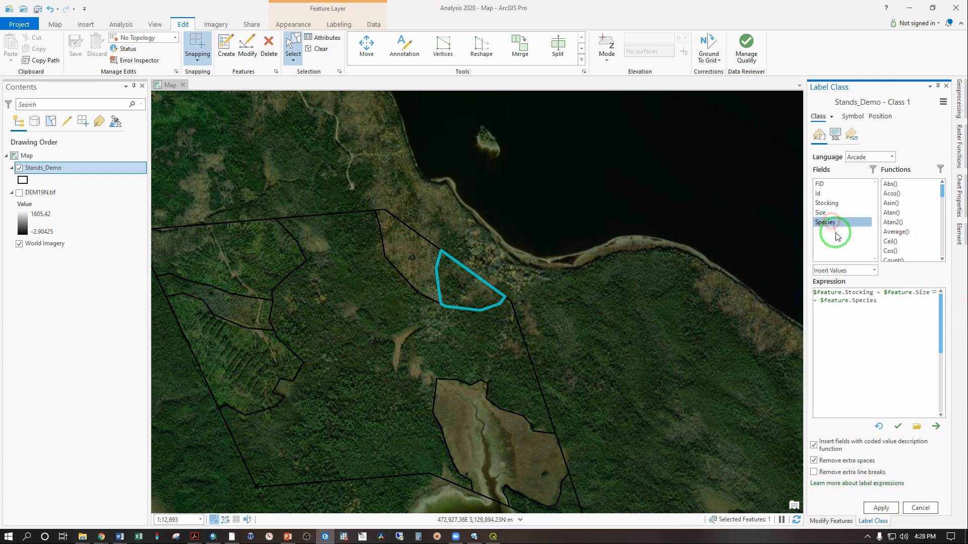
{"action": "left_click", "coordinate": [882, 508]}
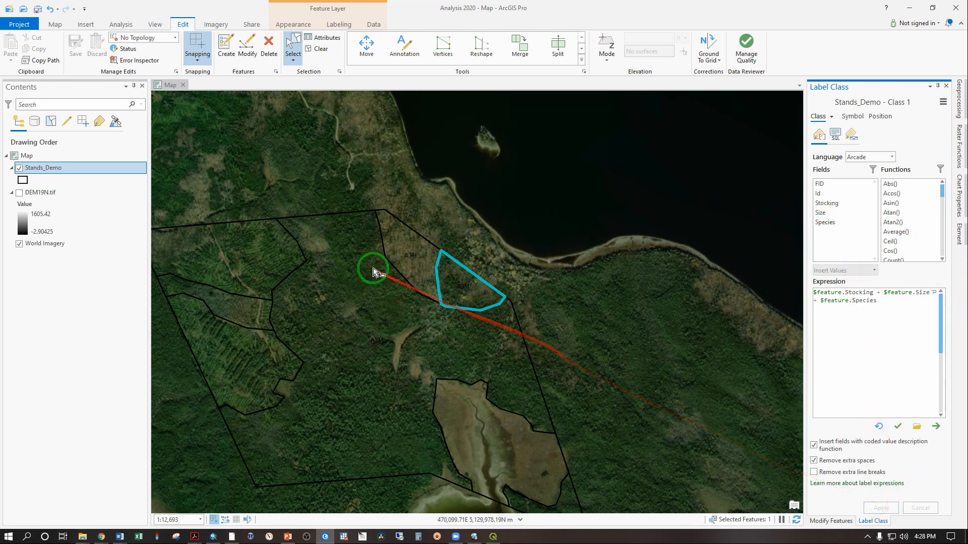
Replace the label expression with $feature.Species + $feature.Size + $feature.Stocking and apply it.
{"action": "left_click", "coordinate": [420, 482]}
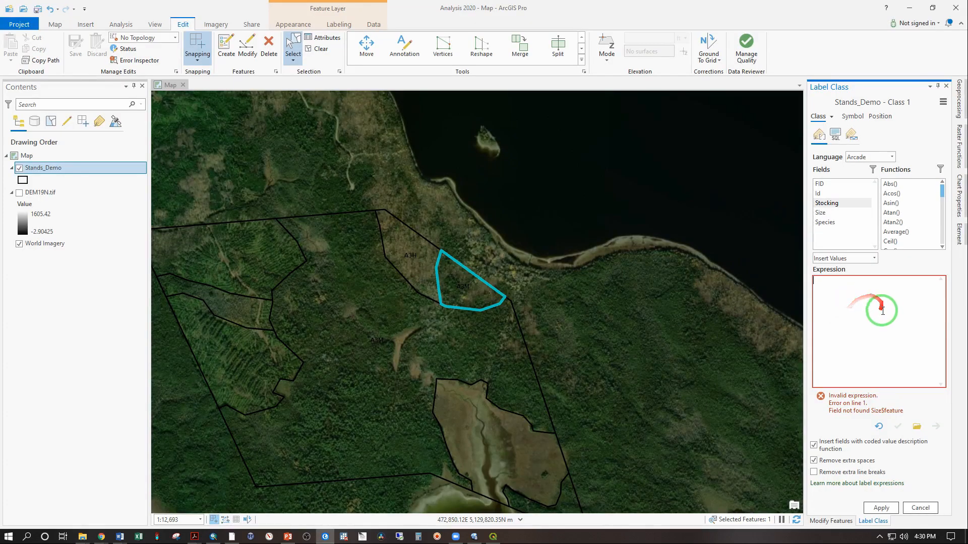
{"action": "double_click", "coordinate": [825, 222]}
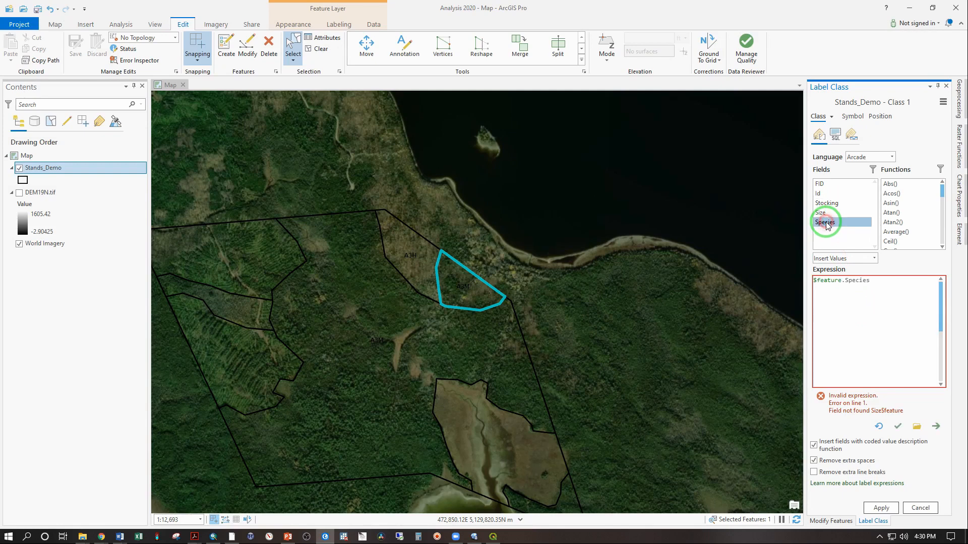
{"action": "left_click", "coordinate": [876, 279]}
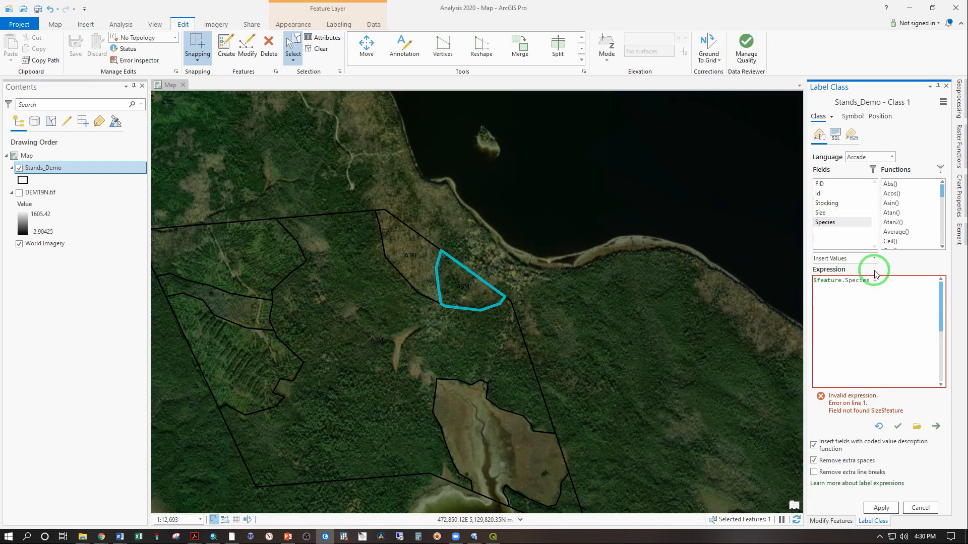
{"action": "left_click", "coordinate": [822, 214]}
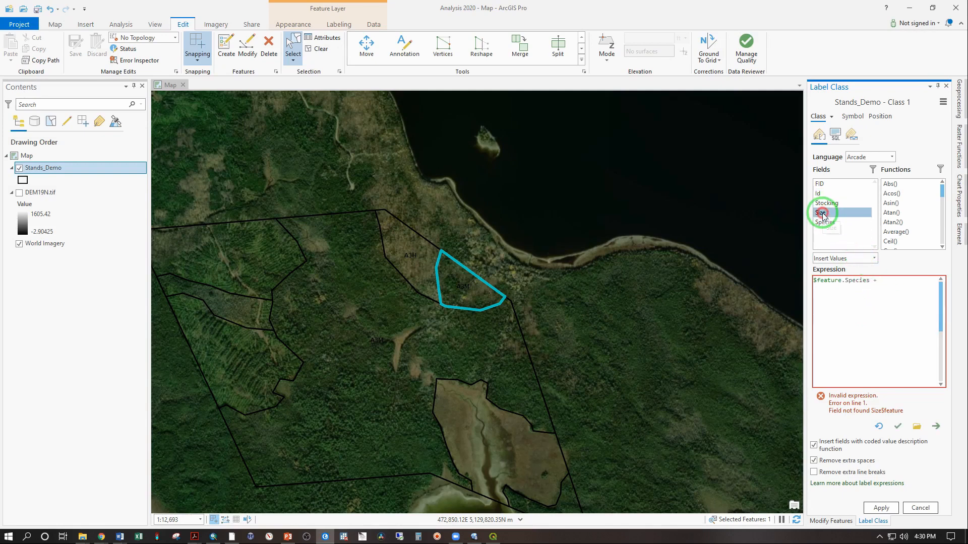
{"action": "left_click_drag", "start_coordinate": [823, 216], "coordinate": [916, 276]}
{"action": "left_click", "coordinate": [931, 281]}
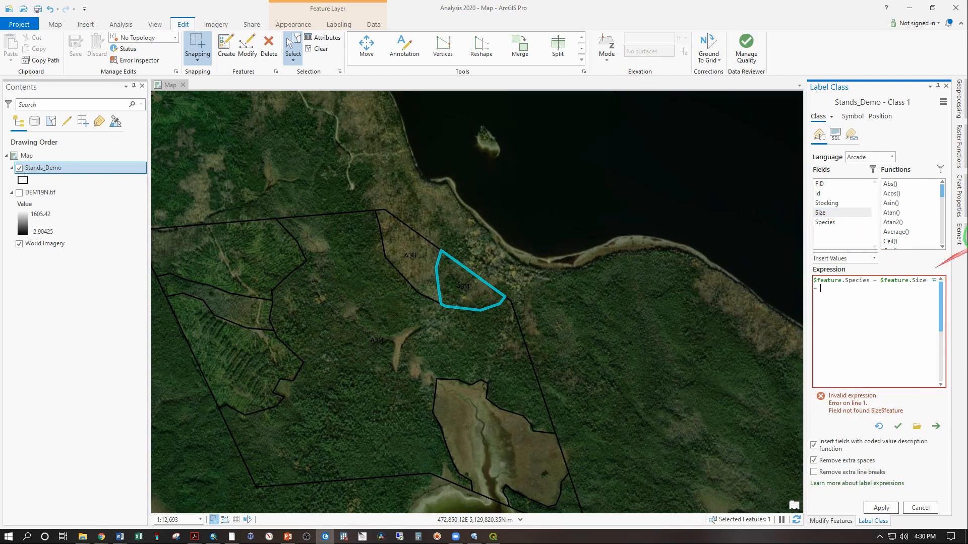
{"action": "double_click", "coordinate": [826, 203]}
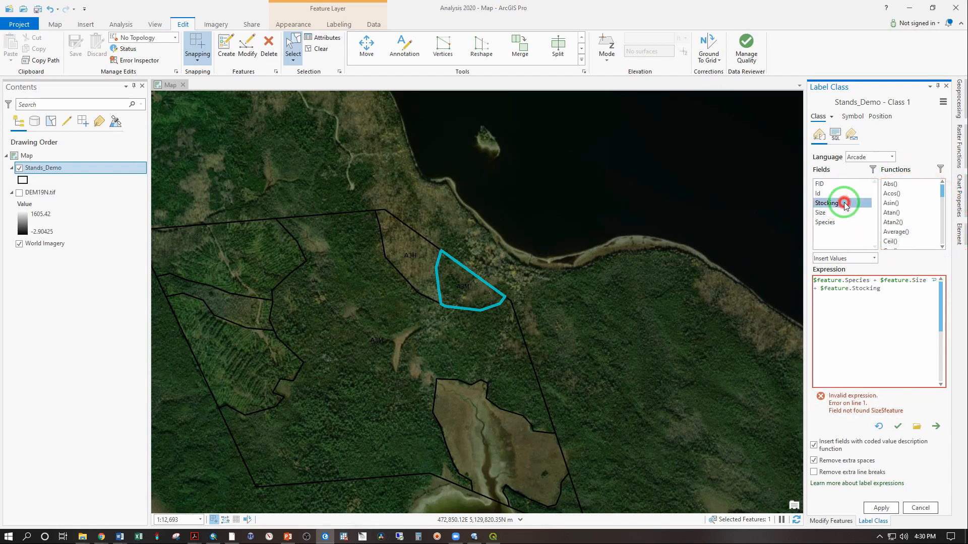
{"action": "left_click", "coordinate": [878, 507]}
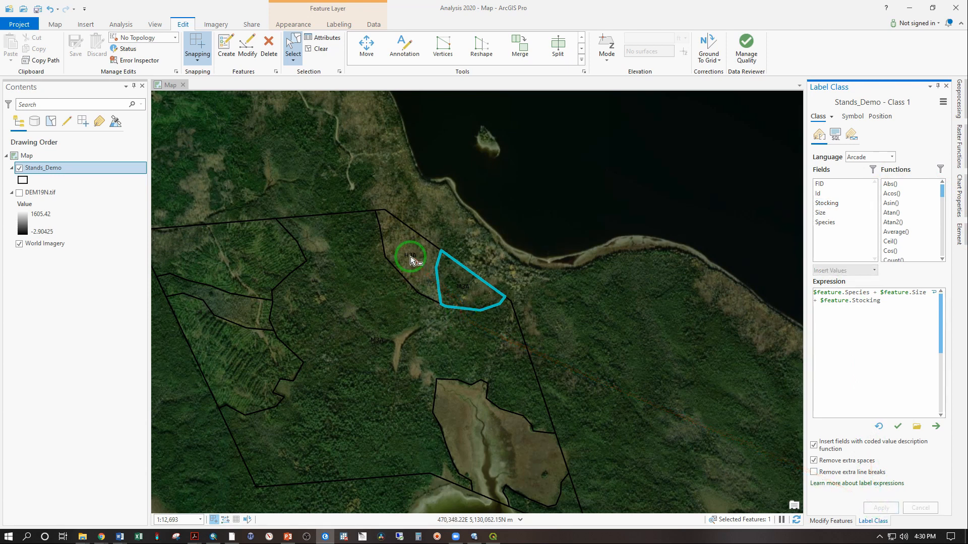
Change the label text color to bright yellow, apply it and check the labels on the northeast stands.
{"action": "left_click", "coordinate": [852, 117]}
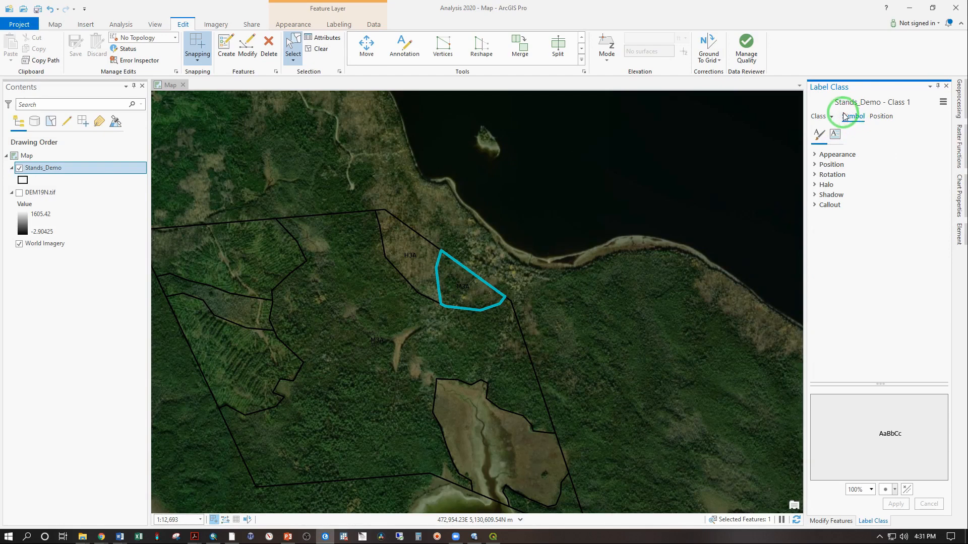
{"action": "left_click", "coordinate": [815, 155]}
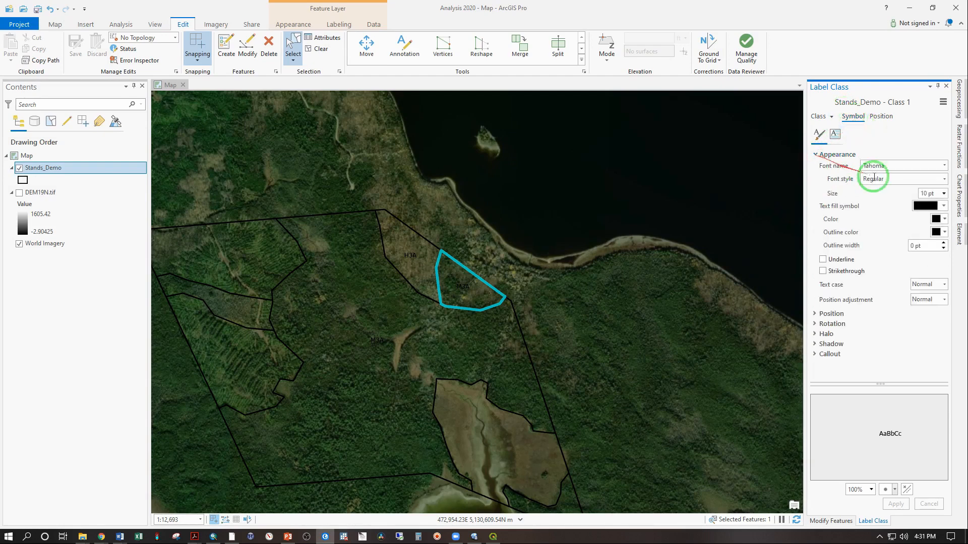
{"action": "left_click", "coordinate": [945, 220]}
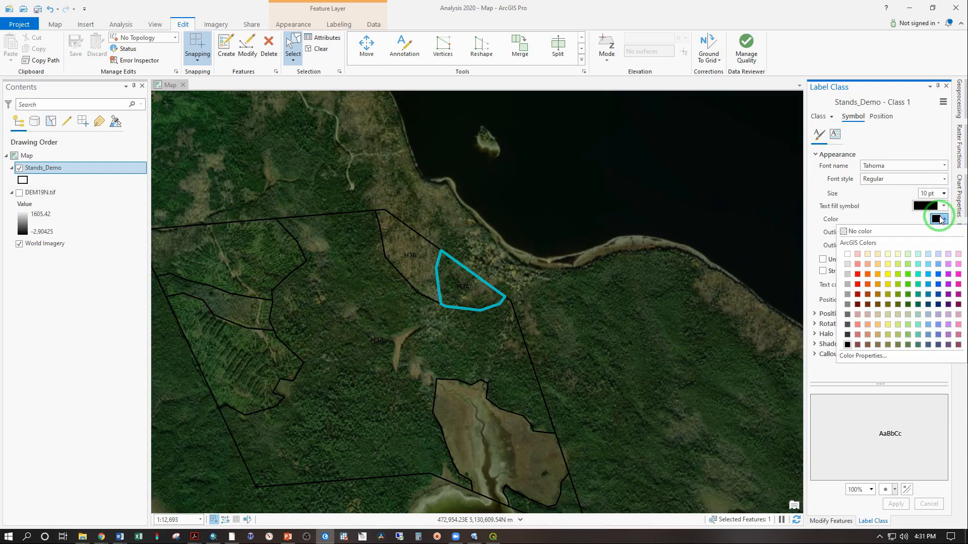
{"action": "left_click", "coordinate": [889, 275]}
{"action": "left_click", "coordinate": [897, 505]}
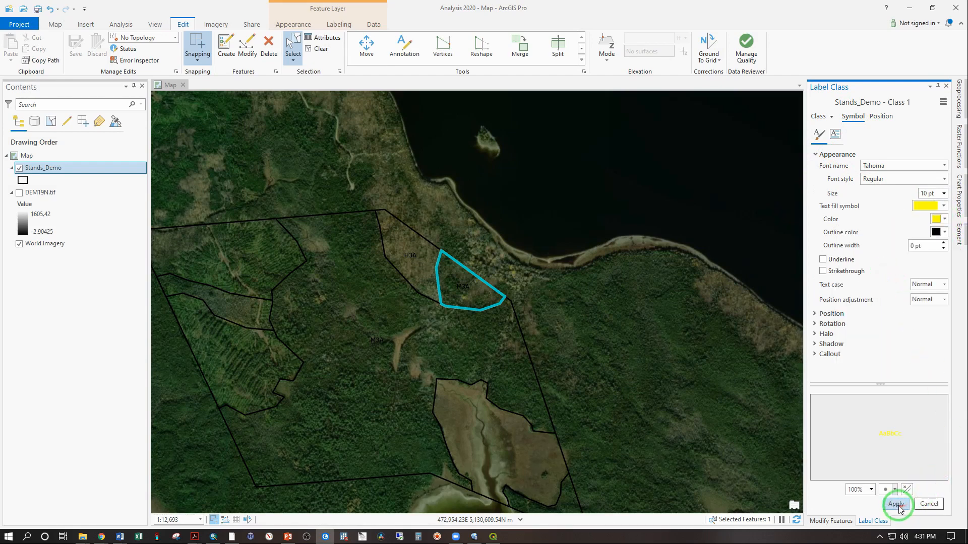
{"action": "left_click", "coordinate": [405, 255]}
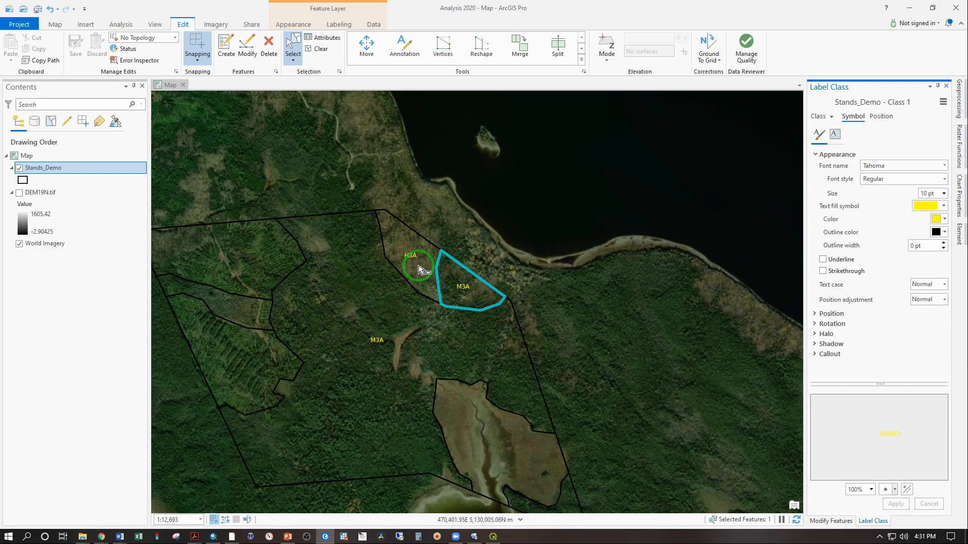
Open the Stands_Demo attribute table and select the unlabeled wooded stand at the property's southeast corner, below the marsh.
{"action": "scroll", "coordinate": [391, 305], "scroll_direction": "down", "scroll_amount": 2}
{"action": "scroll", "coordinate": [490, 469], "scroll_direction": "up", "scroll_amount": 3}
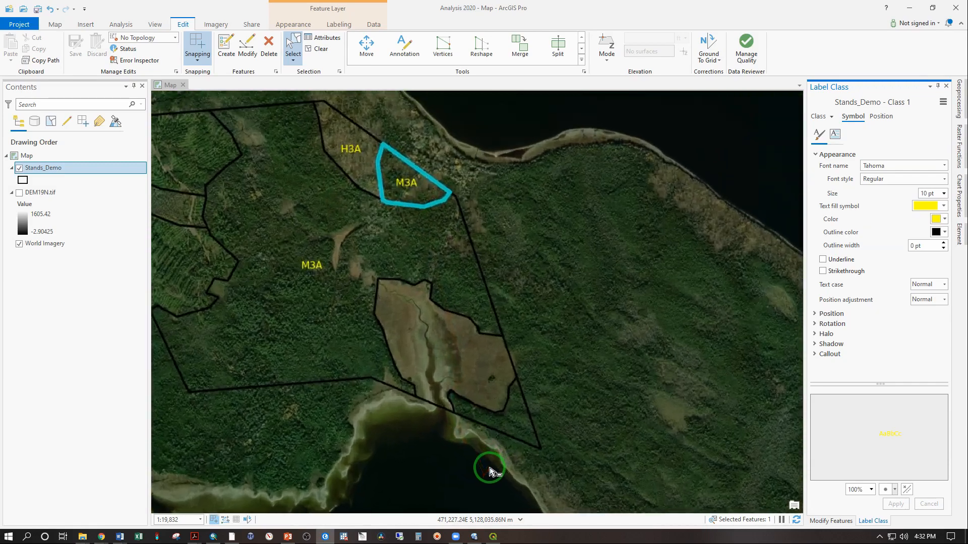
{"action": "scroll", "coordinate": [490, 468], "scroll_direction": "up", "scroll_amount": 2}
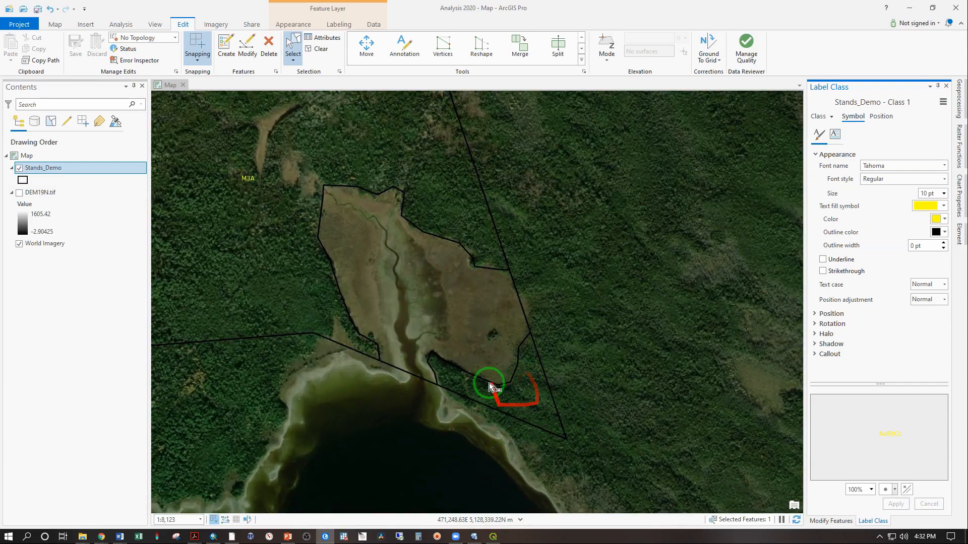
{"action": "scroll", "coordinate": [510, 425], "scroll_direction": "up", "scroll_amount": 3}
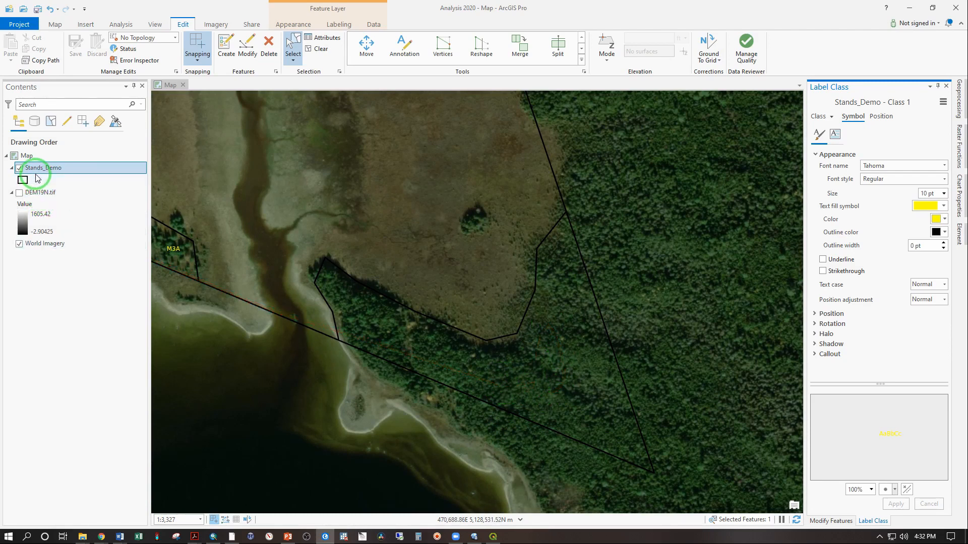
{"action": "right_click", "coordinate": [39, 168]}
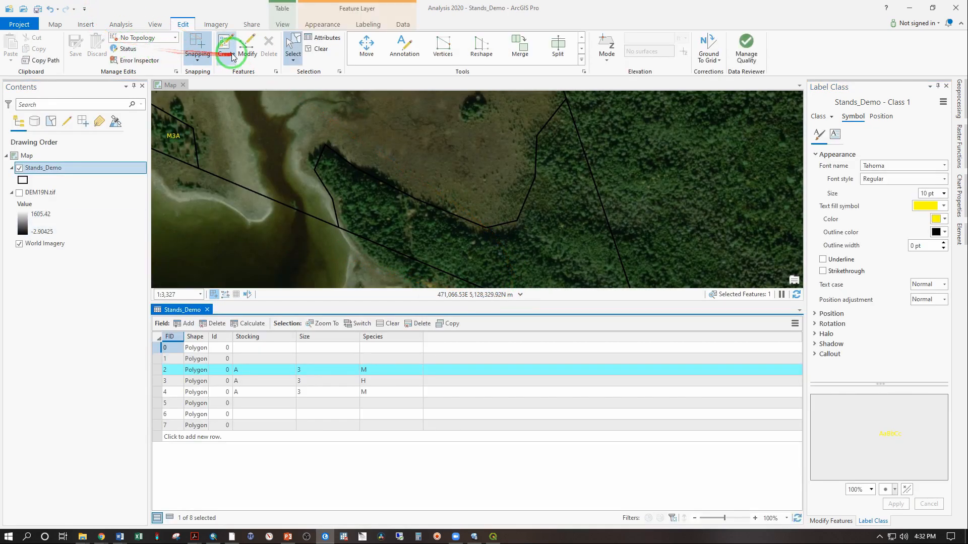
{"action": "left_click", "coordinate": [555, 250]}
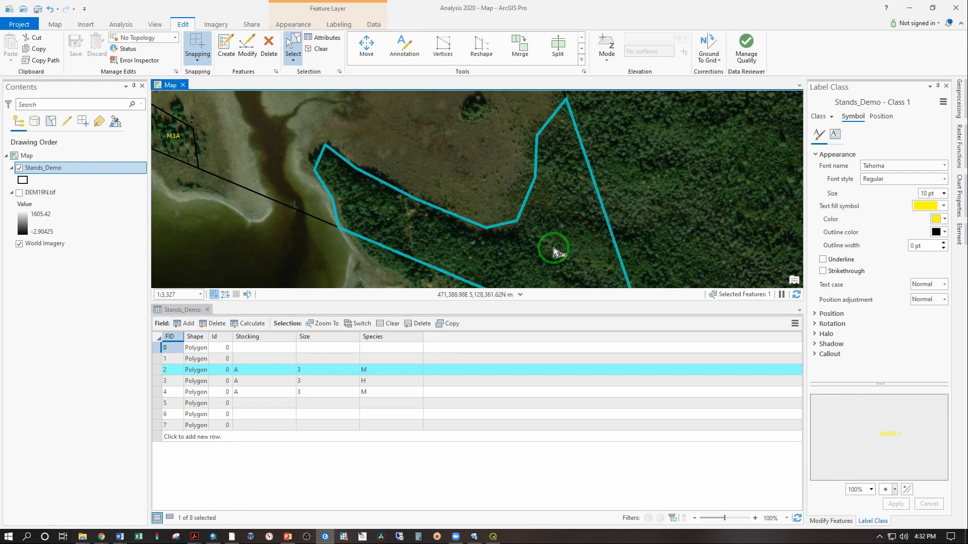
Set the selected southeast corner stand's Stocking to A, Size to 2 and Species to M, and save all edits.
{"action": "left_click", "coordinate": [286, 350]}
{"action": "type", "text": "A"}
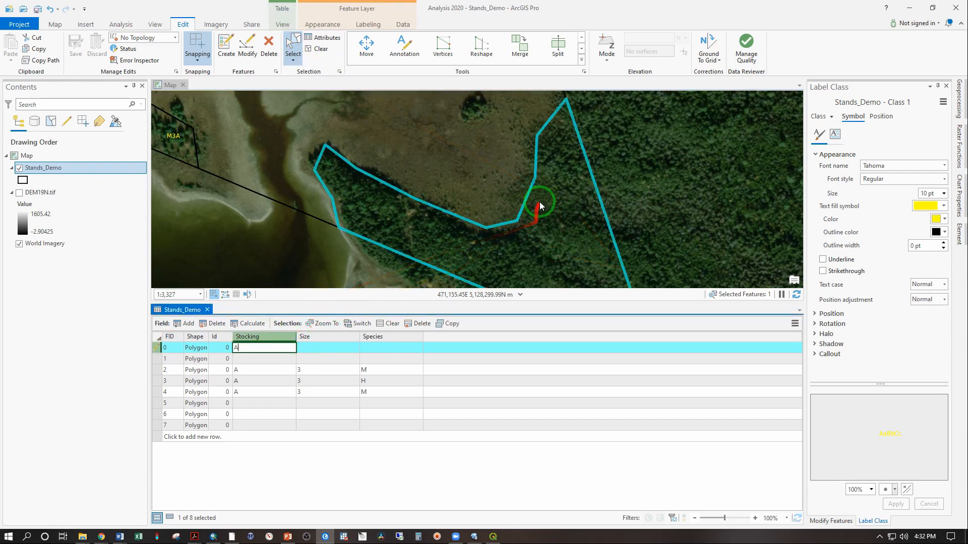
{"action": "left_click", "coordinate": [311, 347]}
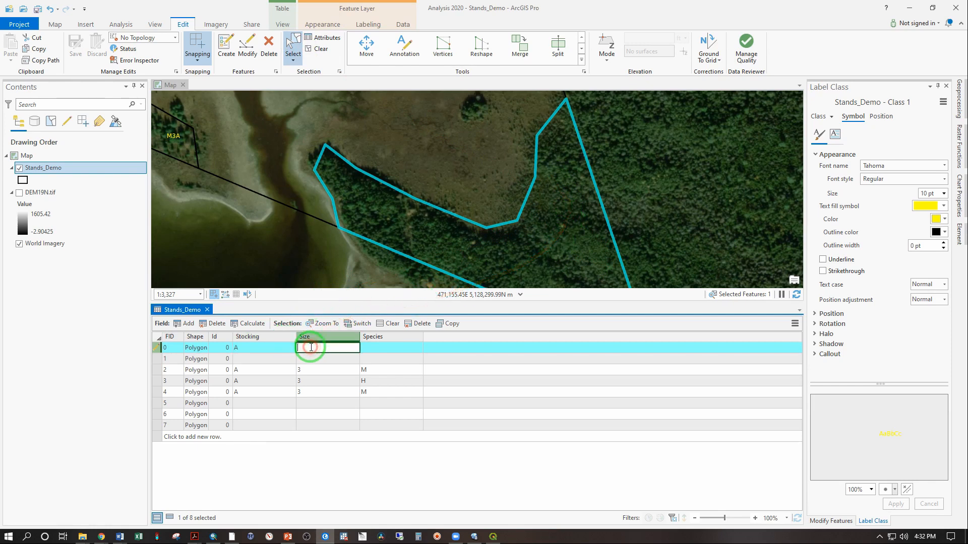
{"action": "left_click", "coordinate": [407, 347]}
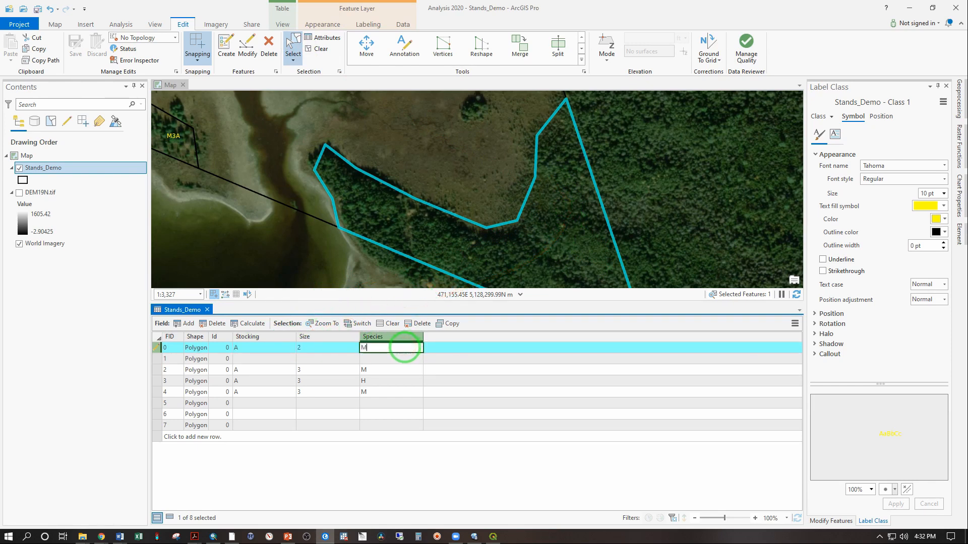
{"action": "scroll", "coordinate": [549, 240], "scroll_direction": "up", "scroll_amount": 2}
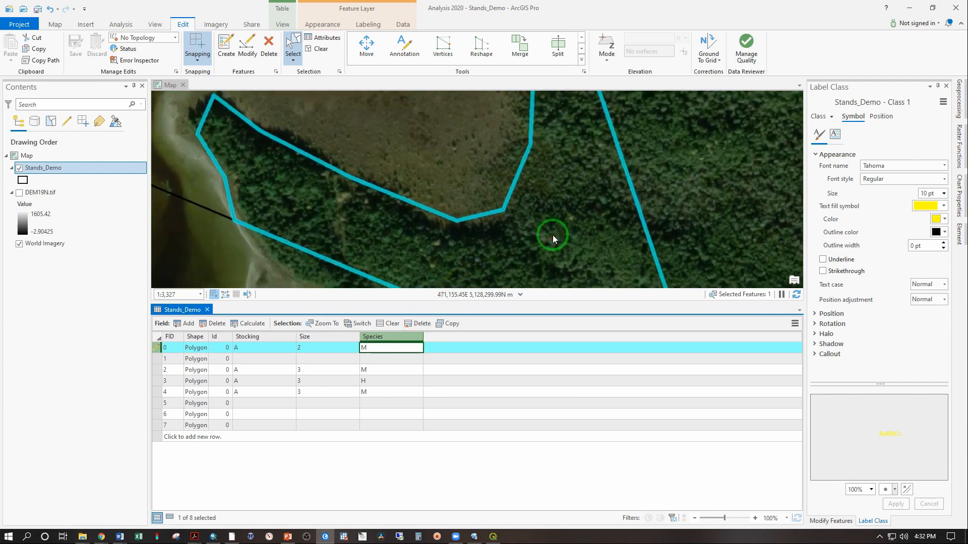
{"action": "scroll", "coordinate": [552, 177], "scroll_direction": "down", "scroll_amount": 4}
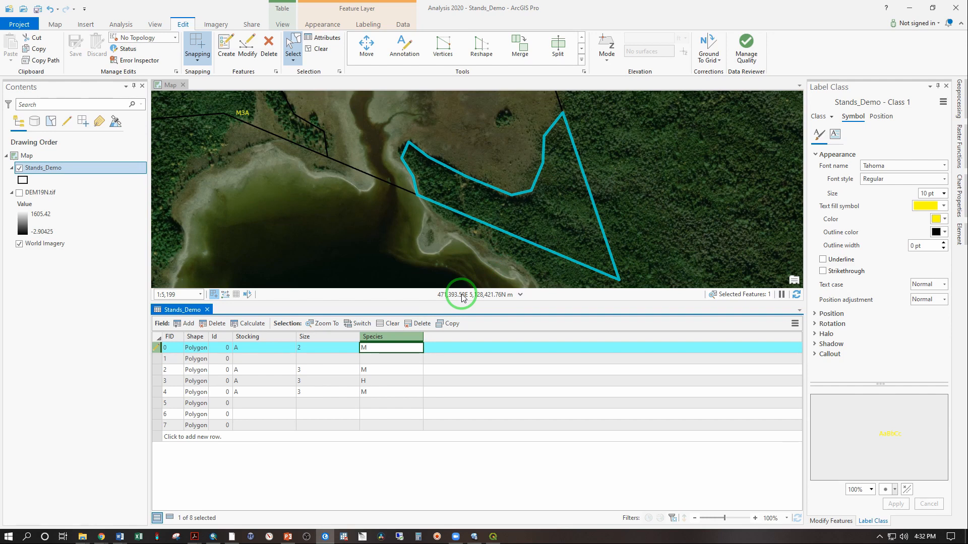
{"action": "key", "text": "Return"}
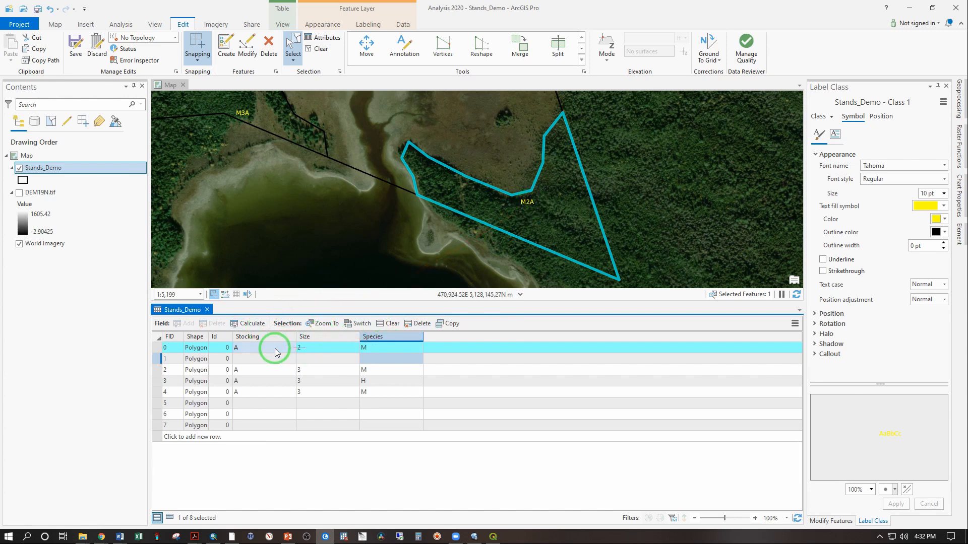
{"action": "left_click", "coordinate": [75, 43]}
{"action": "left_click", "coordinate": [493, 278]}
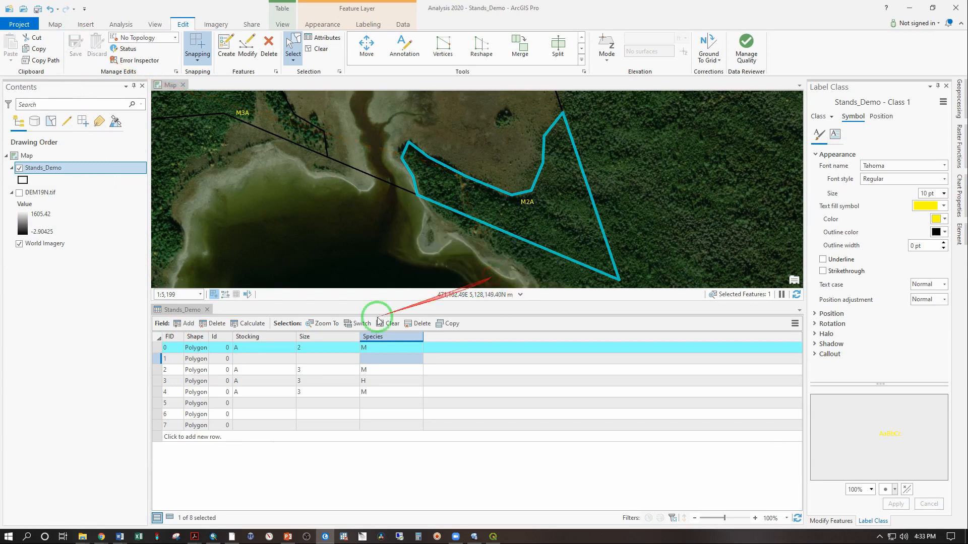
Move the Species column ahead of the Size and Stocking columns in the attribute table.
{"action": "left_click_drag", "start_coordinate": [241, 338], "coordinate": [277, 341]}
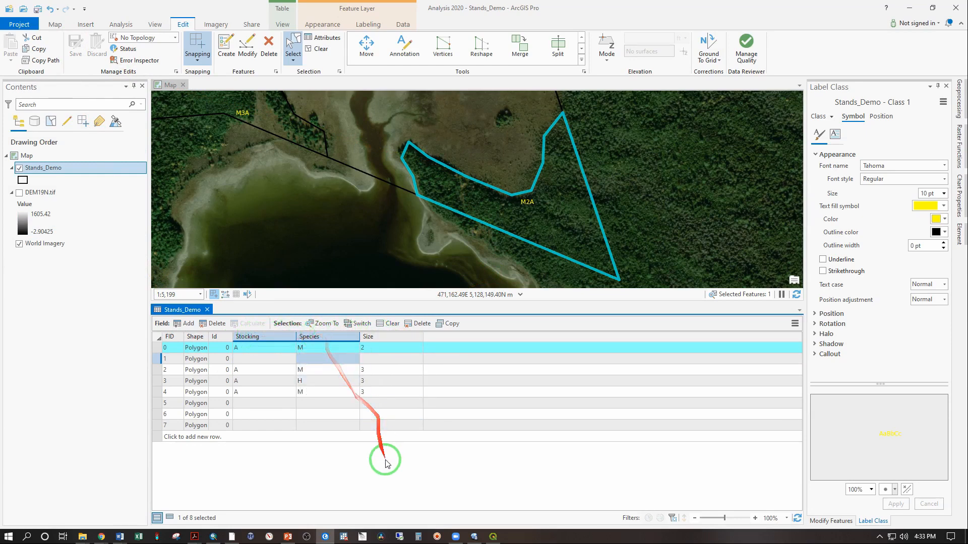
{"action": "left_click", "coordinate": [333, 334]}
{"action": "left_click_drag", "start_coordinate": [337, 342], "coordinate": [263, 359]}
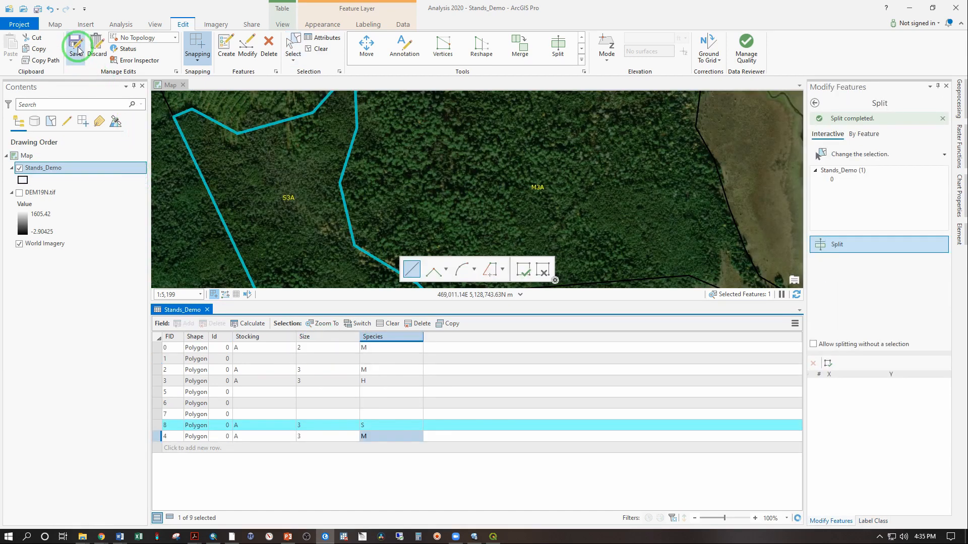
Save all edits and rearrange the attribute table columns into the order Species, Size, Stocking.
{"action": "left_click", "coordinate": [75, 46]}
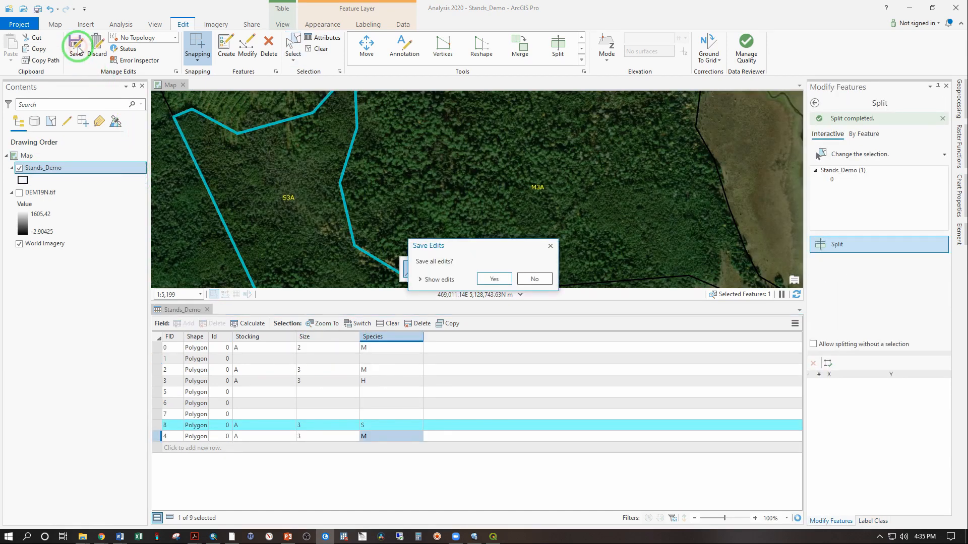
{"action": "left_click", "coordinate": [493, 279]}
{"action": "left_click", "coordinate": [323, 352]}
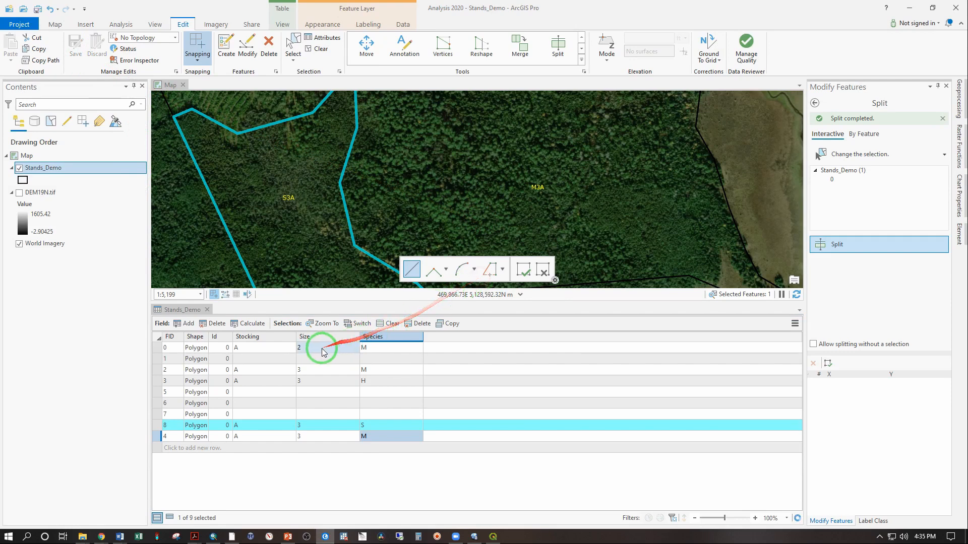
{"action": "left_click", "coordinate": [260, 350]}
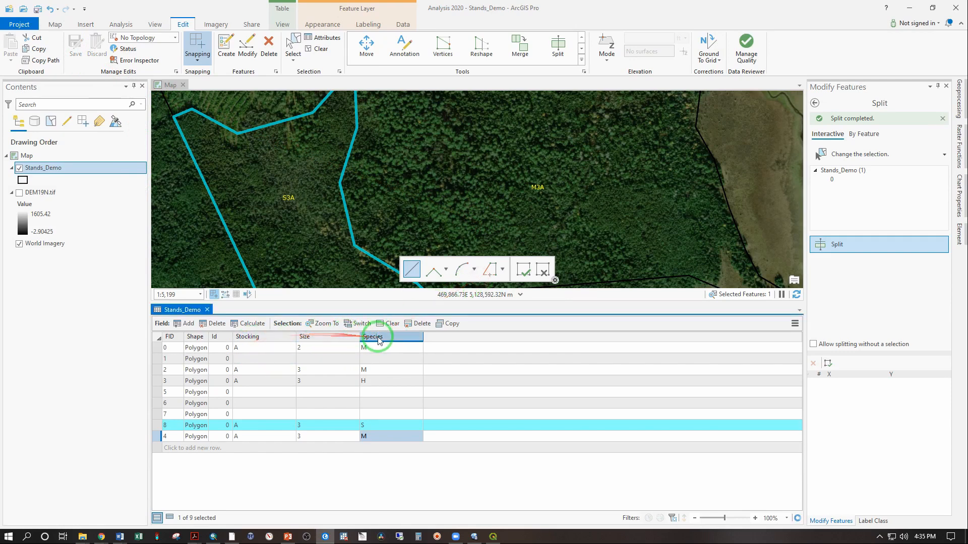
{"action": "mouse_move", "coordinate": [380, 341]}
{"action": "left_mouse_down"}
{"action": "mouse_move", "coordinate": [255, 337]}
{"action": "mouse_move", "coordinate": [429, 339]}
{"action": "left_mouse_up"}
{"action": "left_click", "coordinate": [311, 338]}
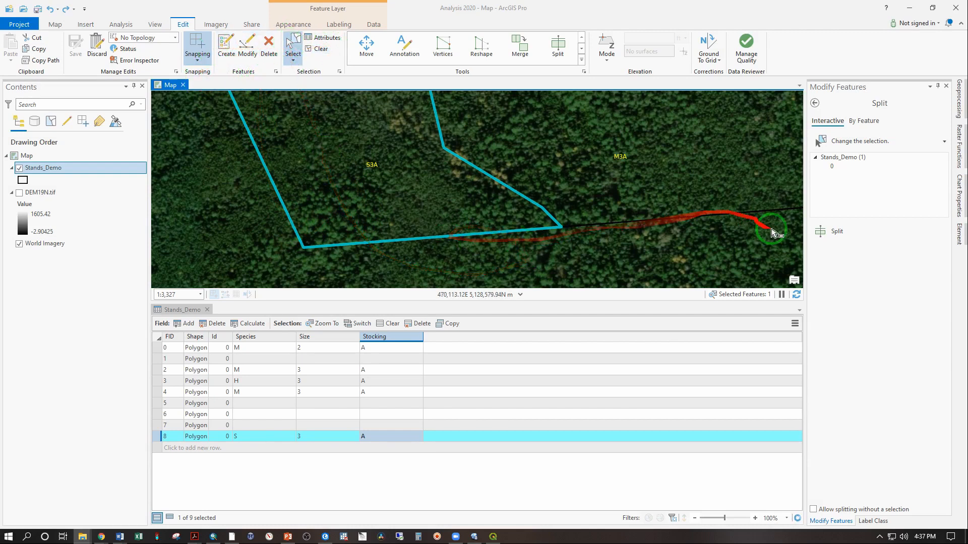
Split the selected S3A stand with a curved line that cuts off a small polygon at its southwest corner.
{"action": "left_click", "coordinate": [888, 230]}
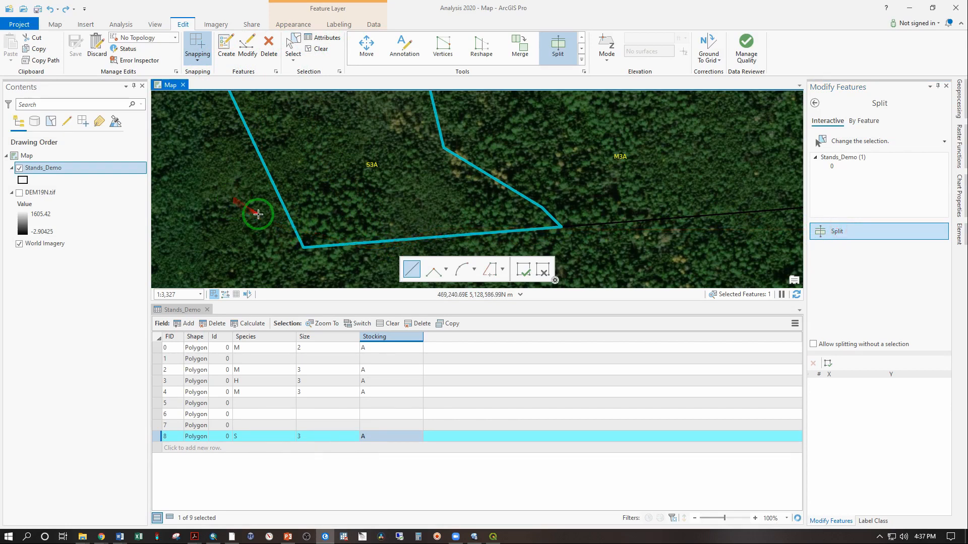
{"action": "left_click", "coordinate": [258, 214]}
{"action": "left_click", "coordinate": [294, 194]}
{"action": "left_click", "coordinate": [353, 181]}
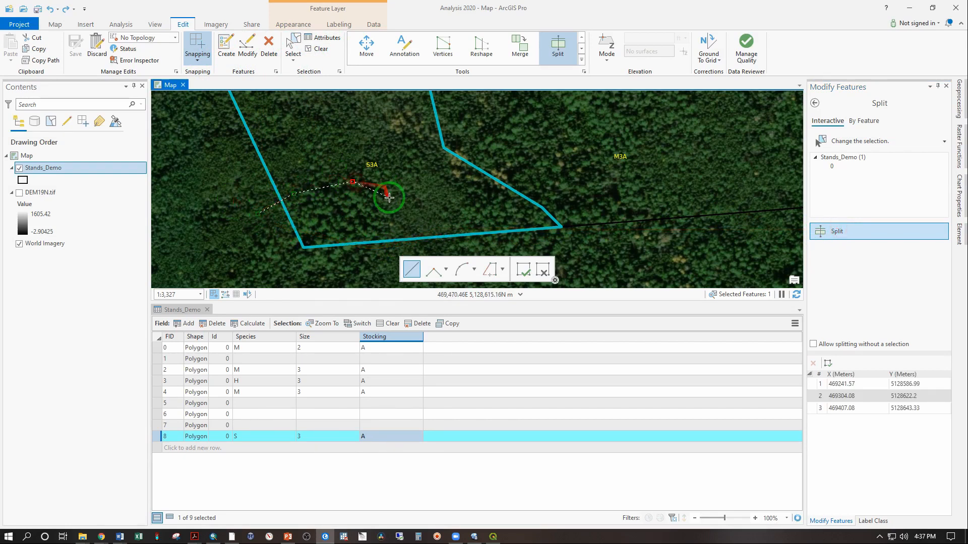
{"action": "left_click", "coordinate": [389, 198]}
{"action": "left_click", "coordinate": [386, 231]}
{"action": "double_click", "coordinate": [381, 257]}
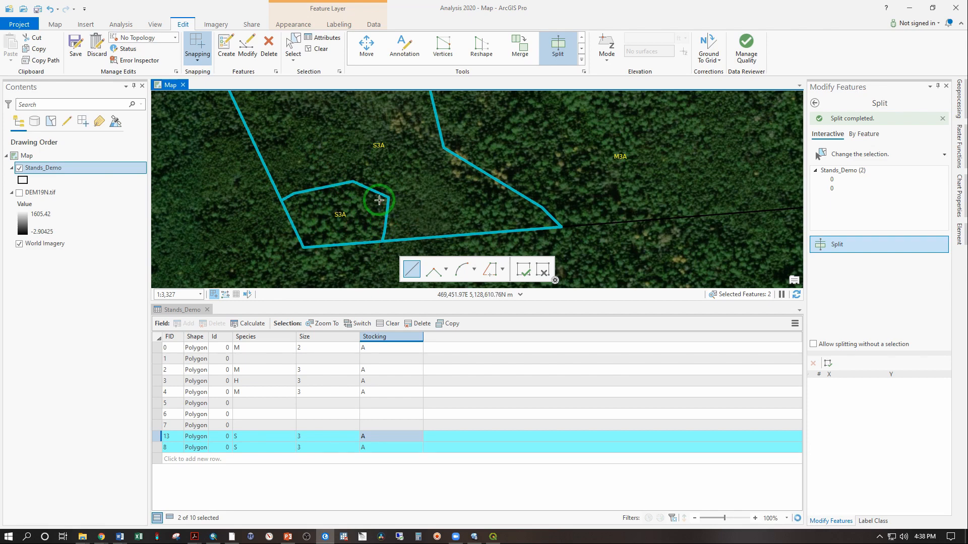
Examine the newly split S3A stands up close and compare them with the other stand boundaries and labels across the property.
{"action": "scroll", "coordinate": [379, 200], "scroll_direction": "up", "scroll_amount": 2}
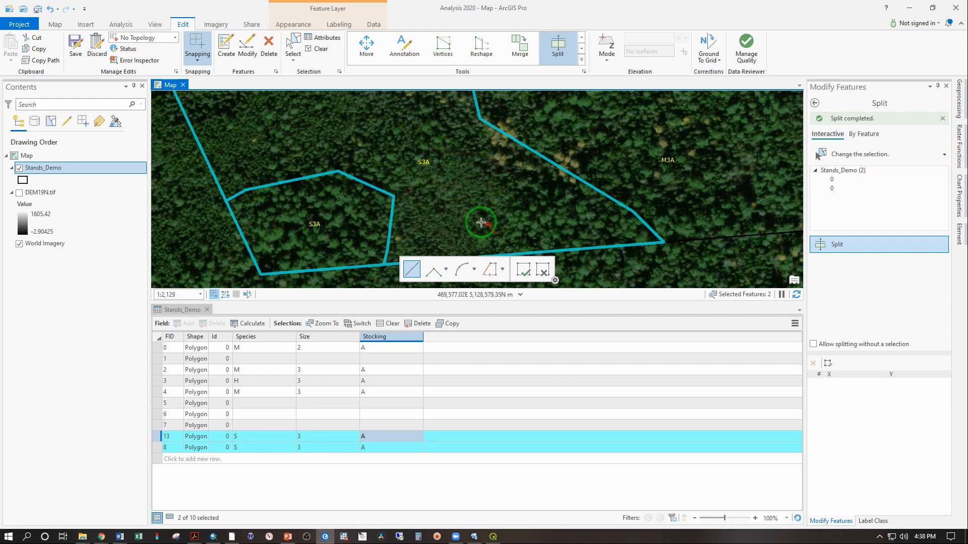
{"action": "scroll", "coordinate": [383, 170], "scroll_direction": "down", "scroll_amount": 2}
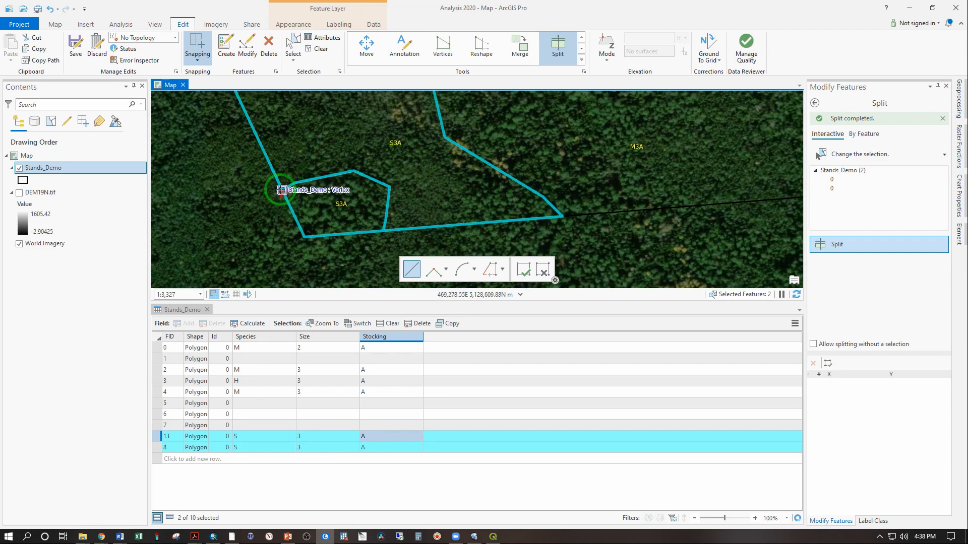
{"action": "scroll", "coordinate": [270, 152], "scroll_direction": "down", "scroll_amount": 2}
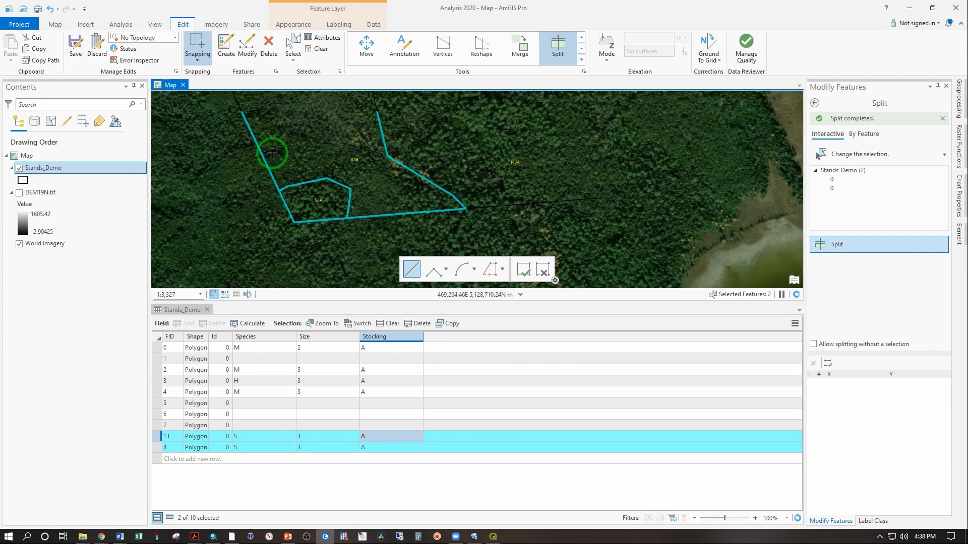
{"action": "scroll", "coordinate": [252, 142], "scroll_direction": "down", "scroll_amount": 4}
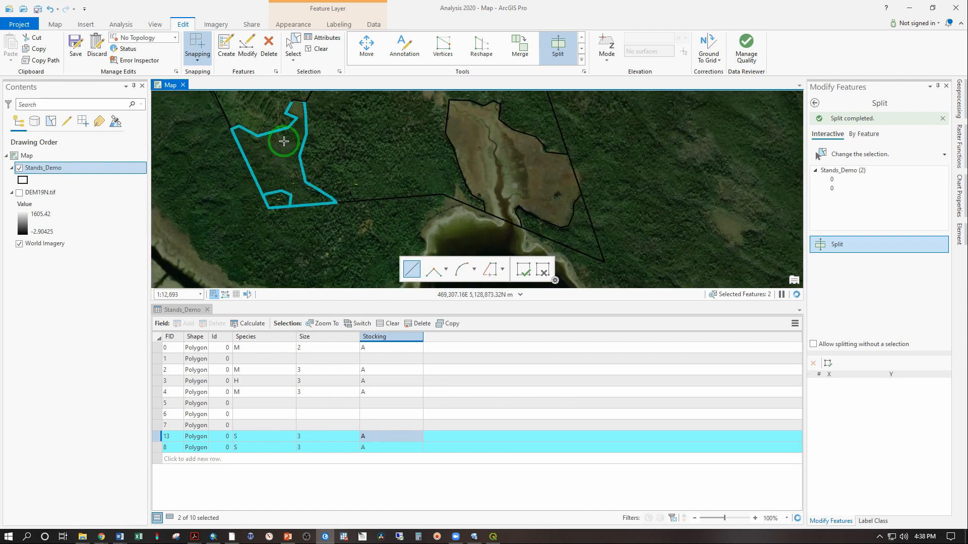
{"action": "scroll", "coordinate": [263, 133], "scroll_direction": "down", "scroll_amount": 6}
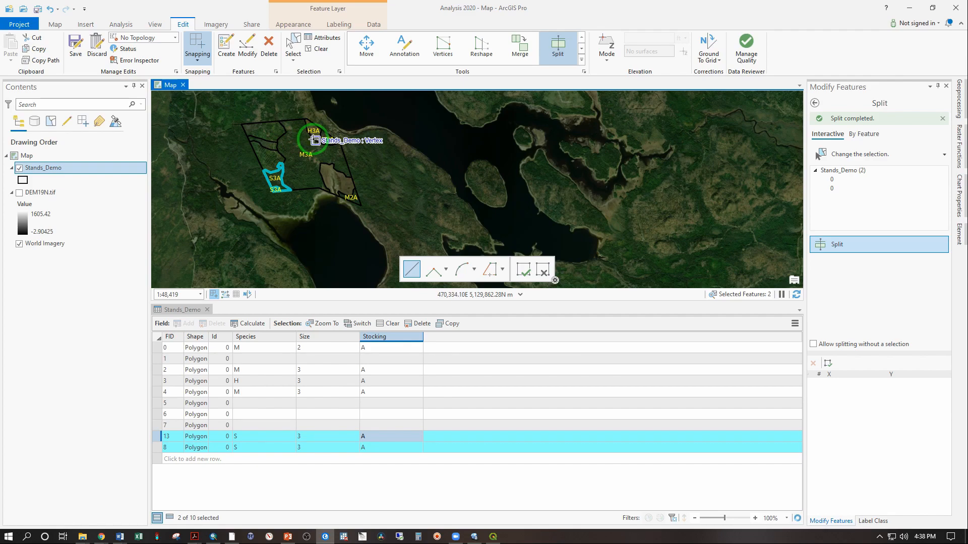
{"action": "scroll", "coordinate": [253, 136], "scroll_direction": "up", "scroll_amount": 5}
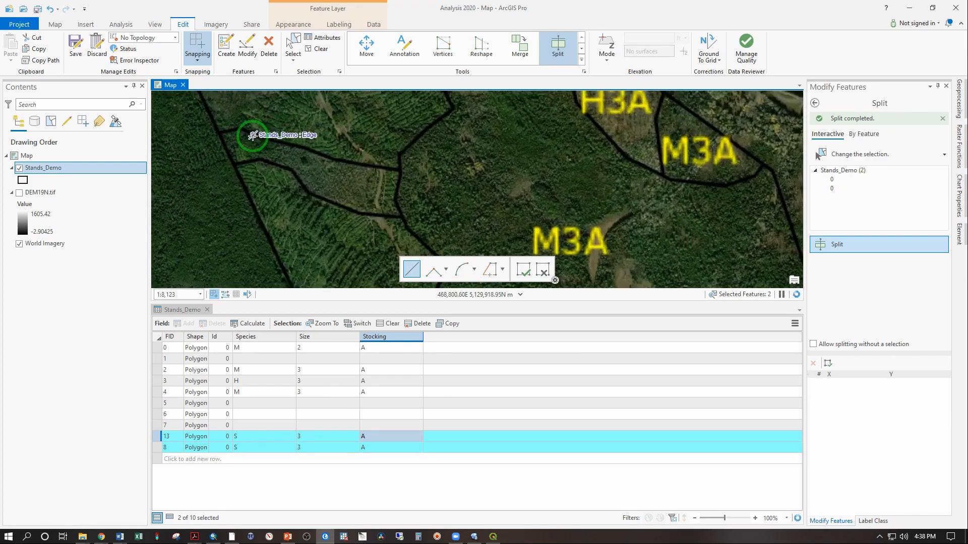
{"action": "left_click", "coordinate": [334, 159]}
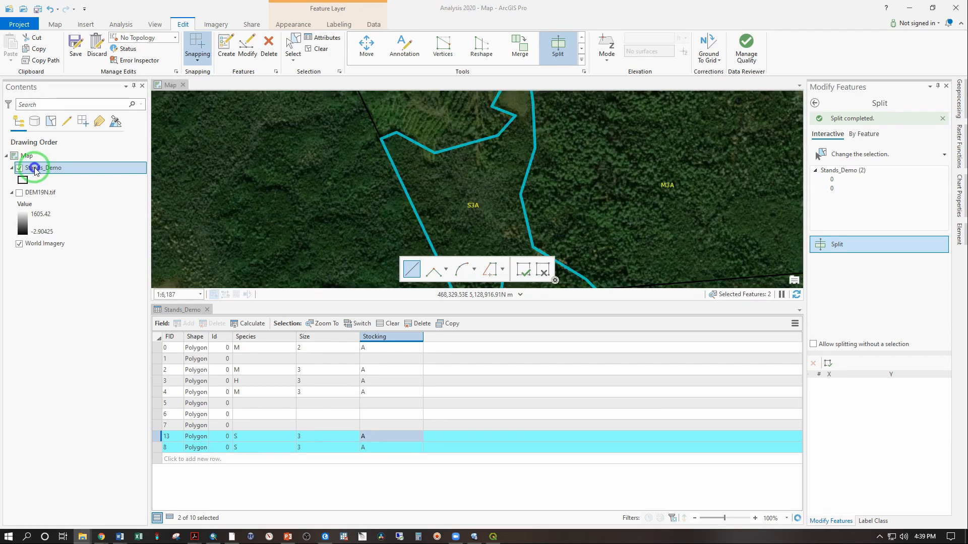
Zoom to the full extent of the Stands_Demo layer and save all edits.
{"action": "right_click", "coordinate": [34, 171]}
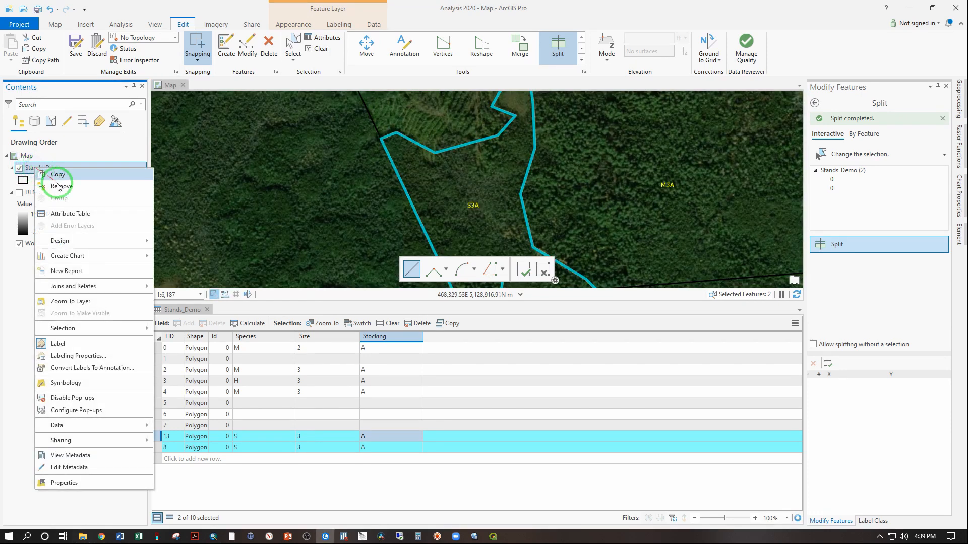
{"action": "left_click", "coordinate": [84, 305]}
{"action": "left_click", "coordinate": [73, 52]}
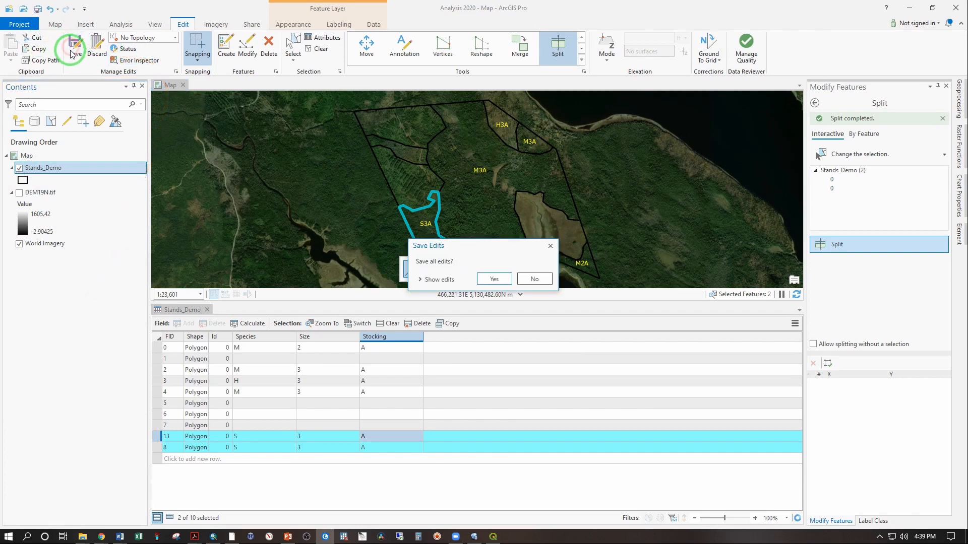
{"action": "left_click", "coordinate": [494, 278]}
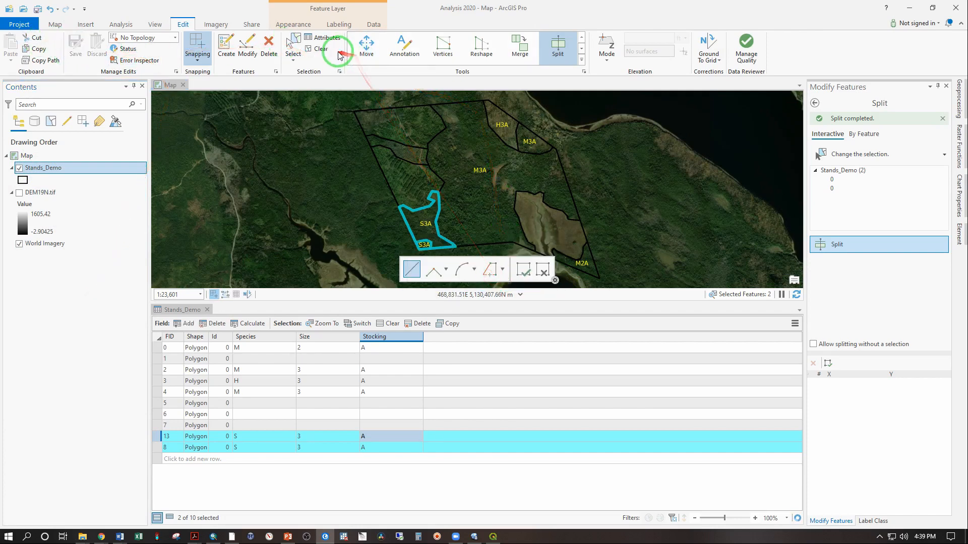
Clear the stand selection and close the Stands_Demo attribute table.
{"action": "left_click", "coordinate": [323, 52]}
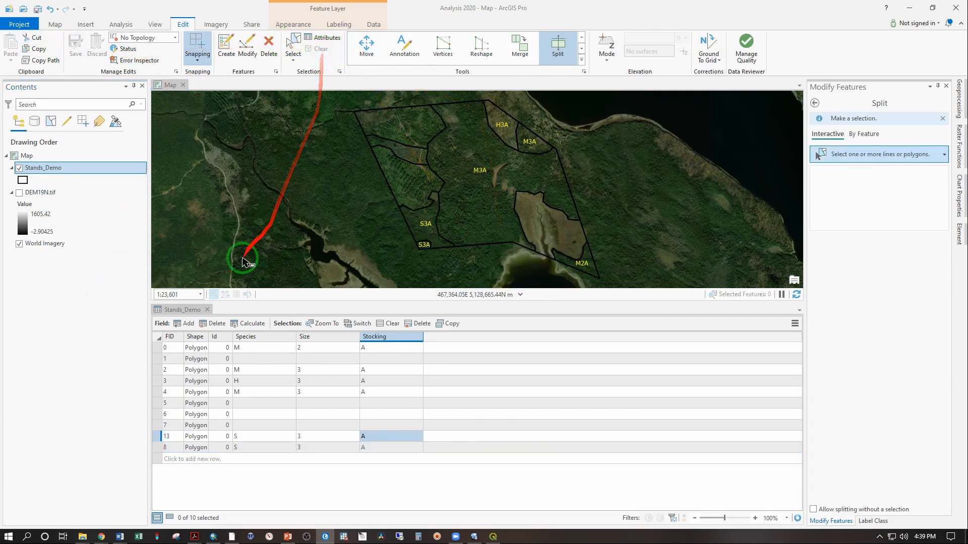
{"action": "left_click", "coordinate": [207, 310]}
{"action": "scroll", "coordinate": [530, 302], "scroll_direction": "up", "scroll_amount": 2}
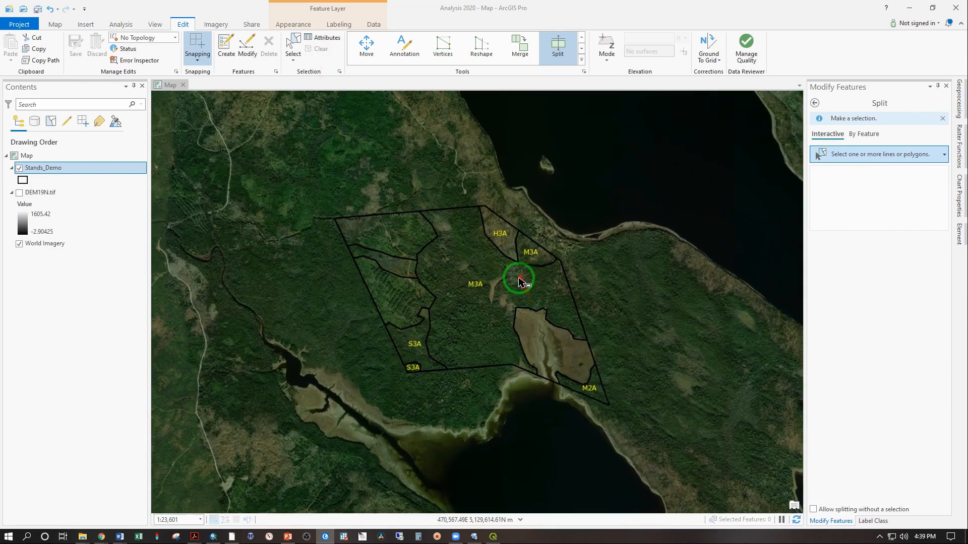